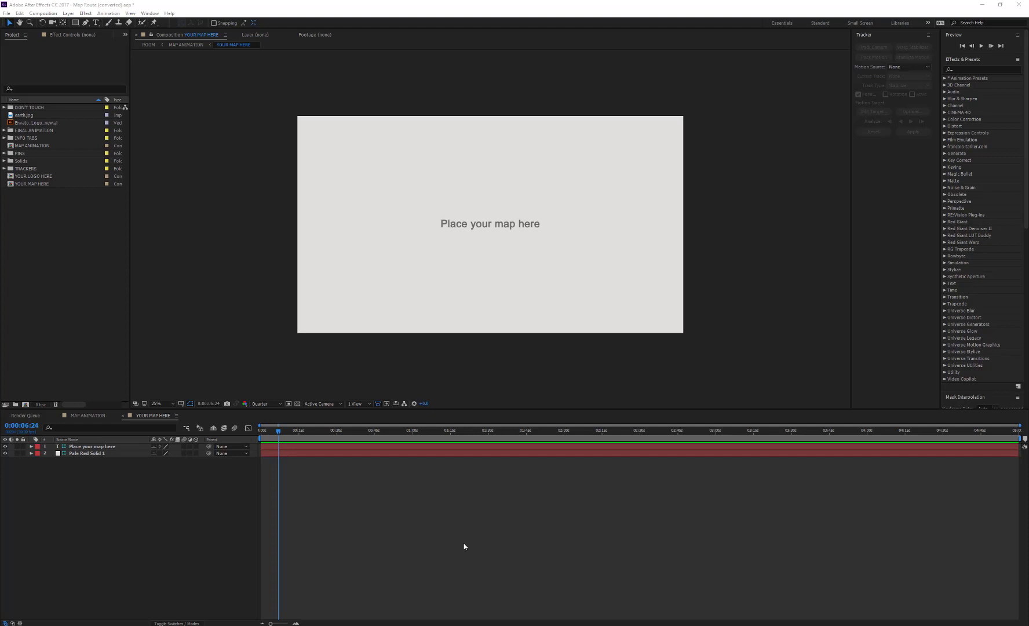
Step: Select the earth.jpg map image in the Project panel
{"action": "left_click", "coordinate": [22, 114]}
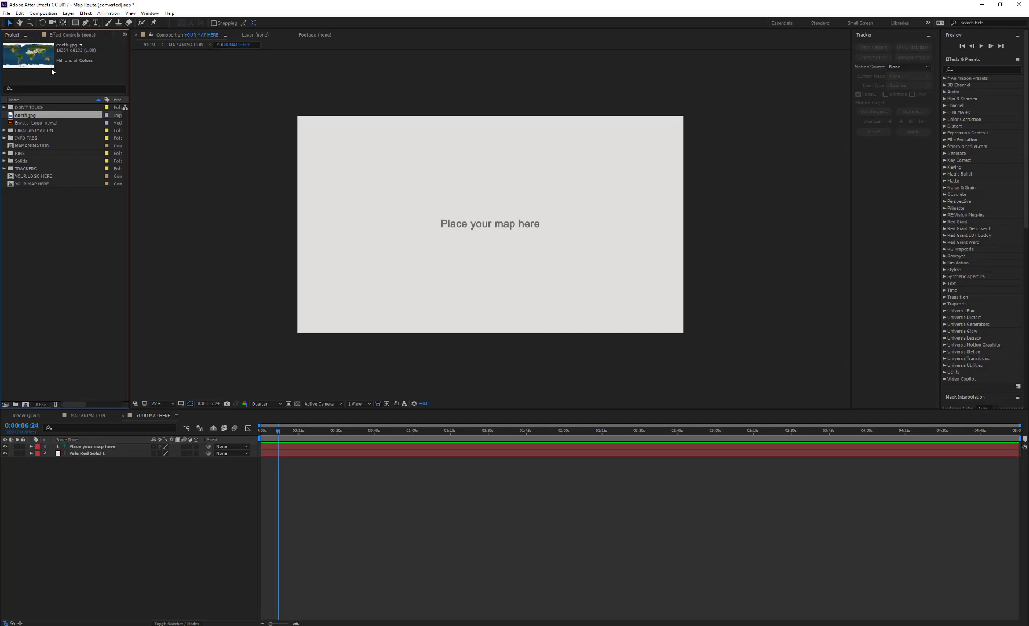
Step: Add earth.jpg to YOUR MAP HERE, scale it to 22% as a 3D layer, then view MAP ANIMATION
{"action": "left_click_drag", "start_coordinate": [29, 117], "coordinate": [76, 447]}
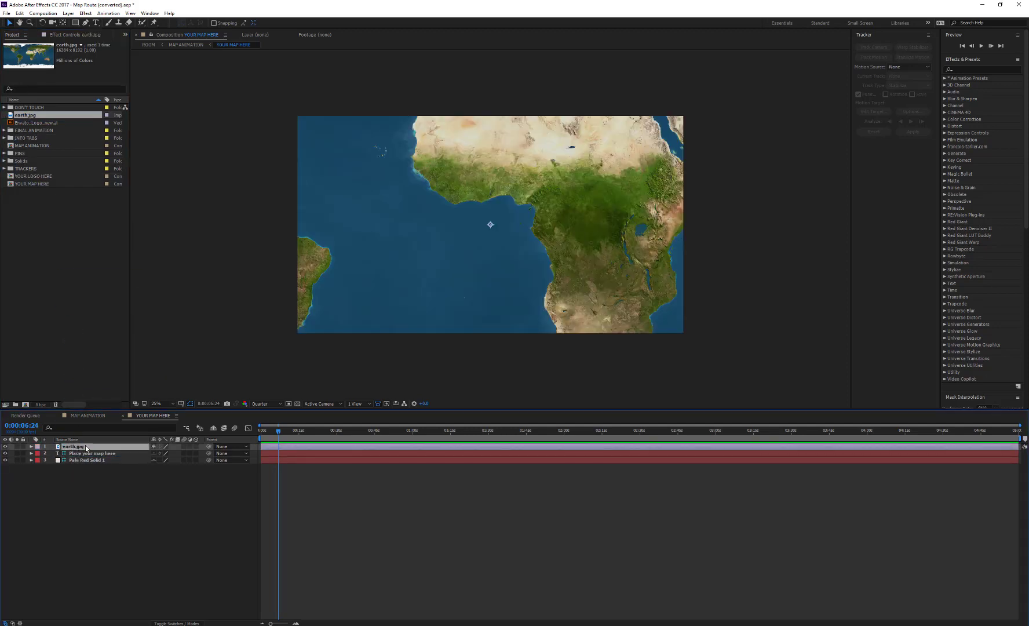
{"action": "key", "text": "s"}
{"action": "left_click_drag", "start_coordinate": [166, 452], "coordinate": [122, 452]}
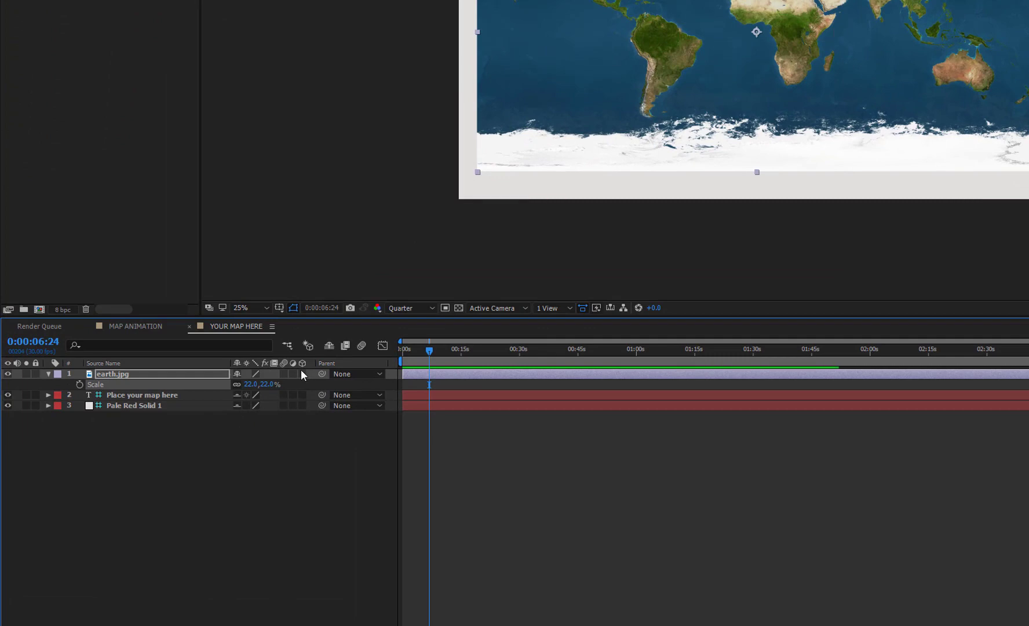
{"action": "left_click", "coordinate": [301, 374]}
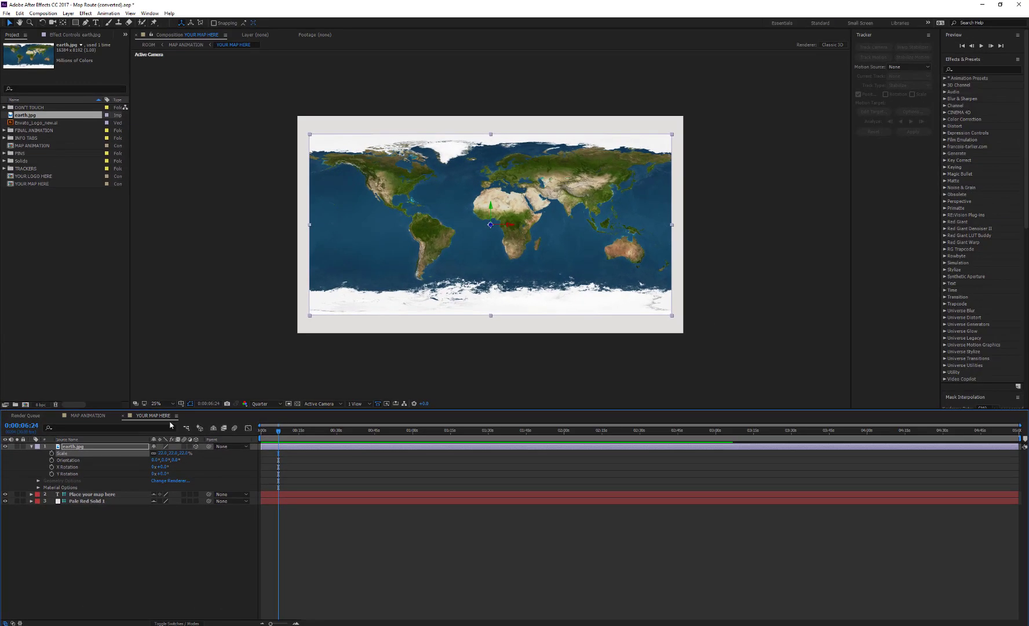
{"action": "left_click", "coordinate": [86, 415]}
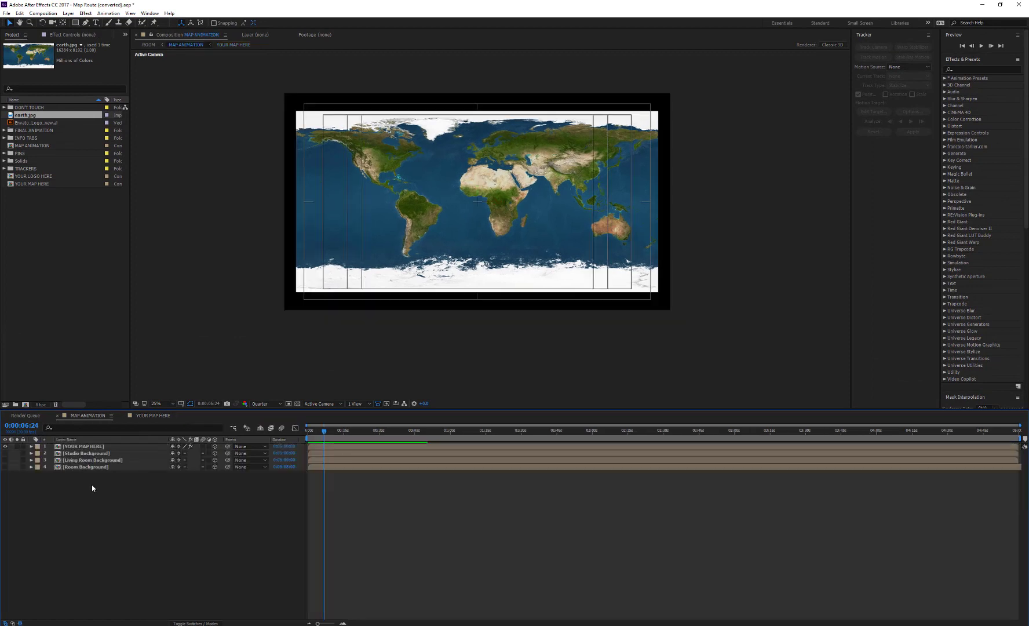
Step: Launch the Map route Generator.jsx script and move its window off the map
{"action": "left_click", "coordinate": [6, 13]}
{"action": "mouse_move", "coordinate": [65, 248]}
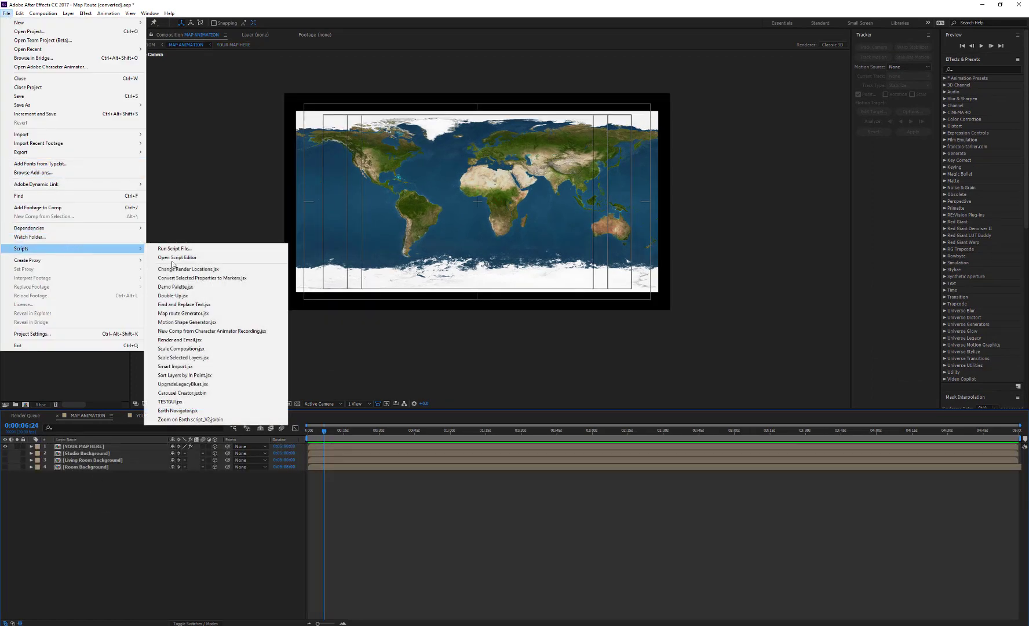
{"action": "left_click", "coordinate": [197, 317]}
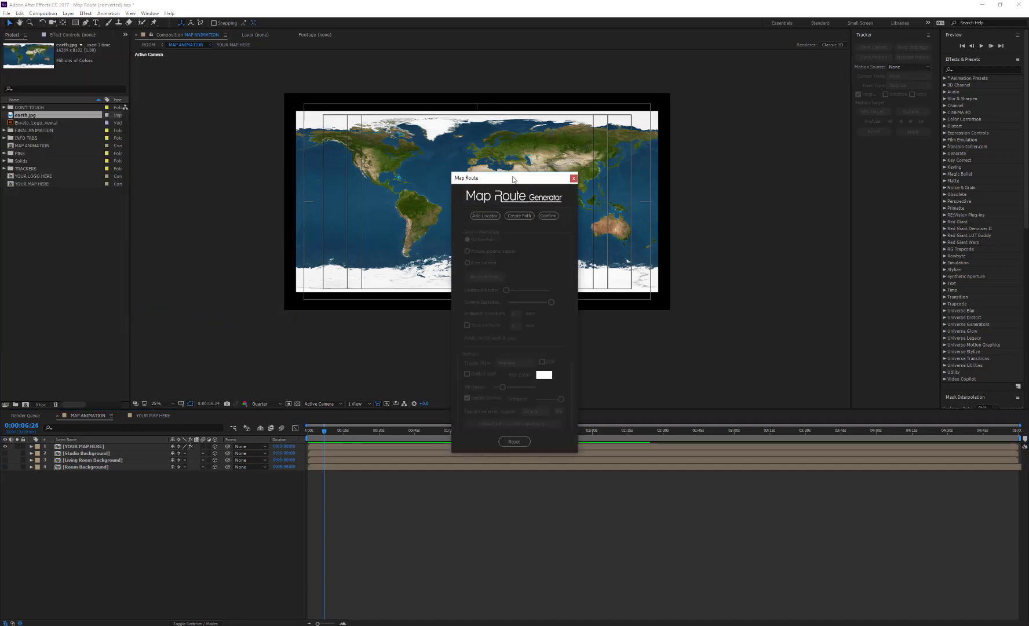
{"action": "left_click_drag", "start_coordinate": [512, 177], "coordinate": [748, 147]}
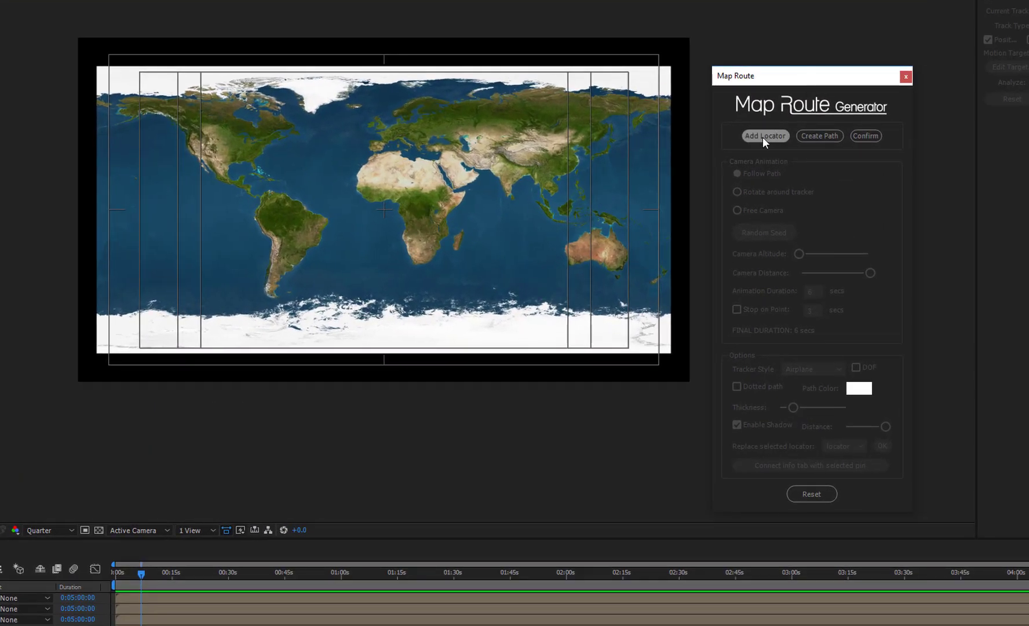
Step: Add four locators placed over Brazil, central Africa, Italy and North America
{"action": "left_click", "coordinate": [764, 135]}
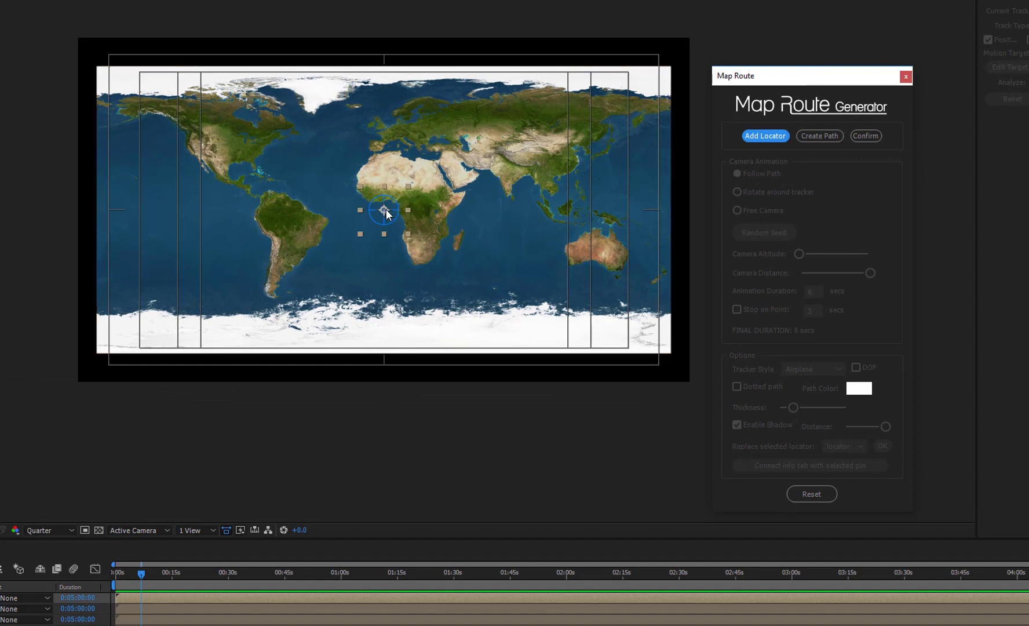
{"action": "left_click_drag", "start_coordinate": [363, 226], "coordinate": [311, 233]}
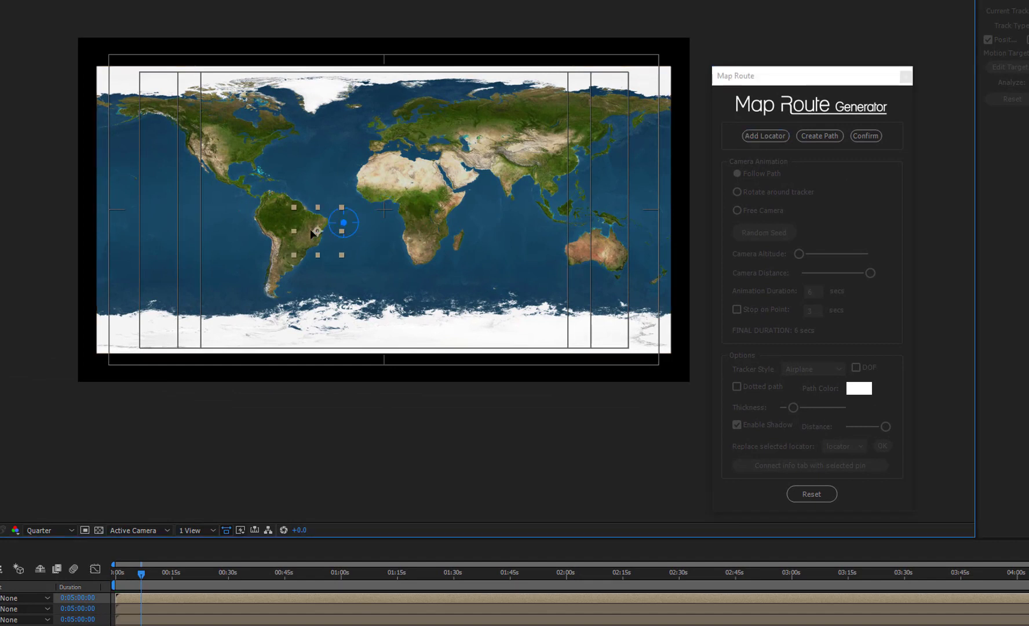
{"action": "left_click", "coordinate": [763, 136]}
{"action": "left_click", "coordinate": [763, 135]}
{"action": "left_click_drag", "start_coordinate": [384, 210], "coordinate": [405, 143]}
{"action": "left_click", "coordinate": [753, 137]}
{"action": "left_click", "coordinate": [763, 136]}
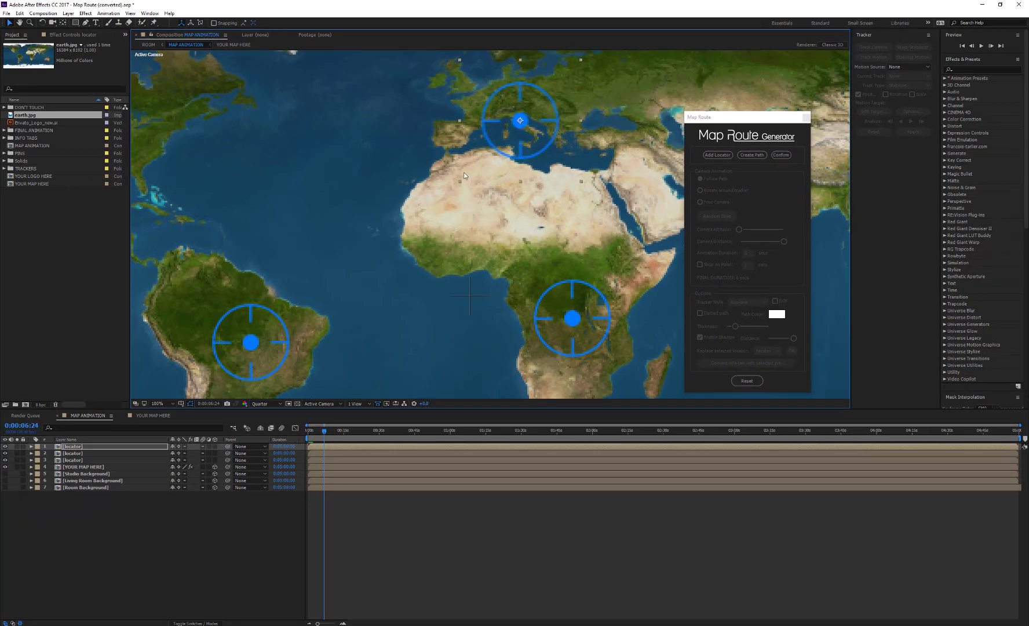
{"action": "left_click", "coordinate": [717, 155]}
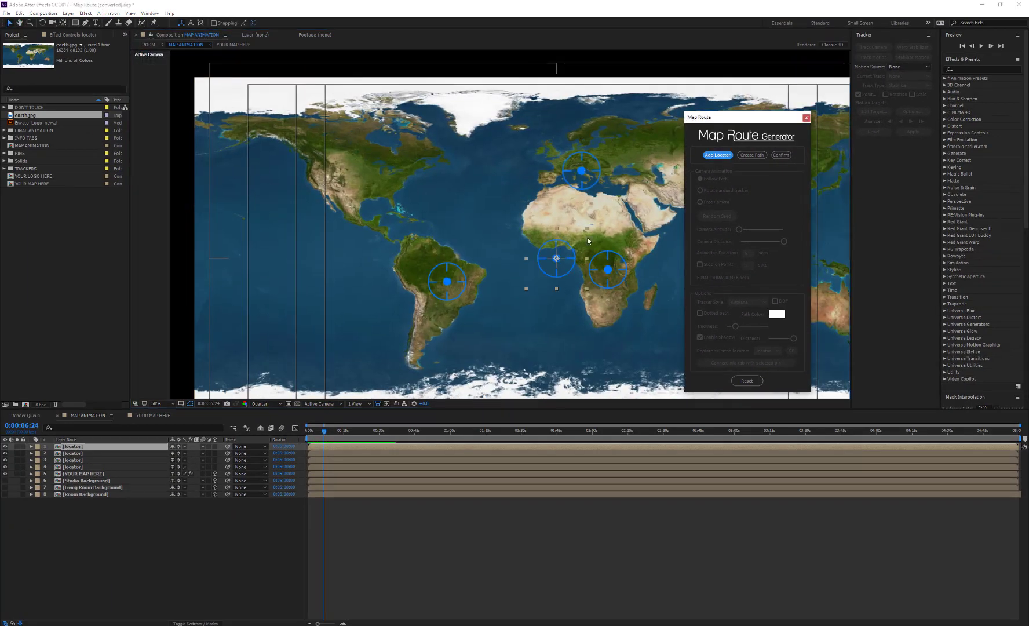
{"action": "left_click_drag", "start_coordinate": [558, 259], "coordinate": [355, 176]}
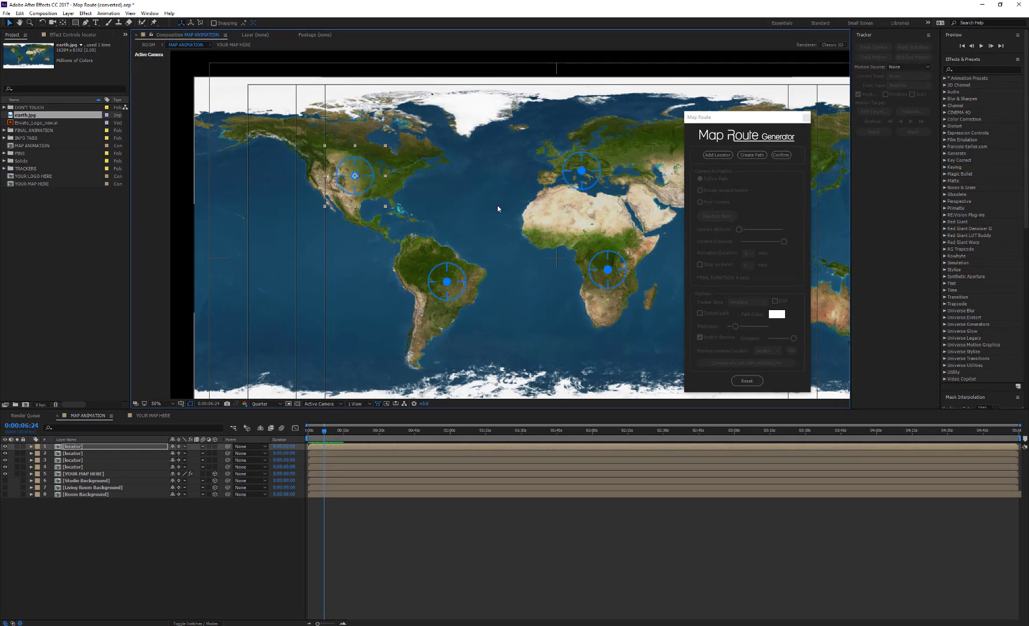
Step: Rename the first two locator layers 'brazil' and 'south africa'
{"action": "left_click", "coordinate": [76, 466]}
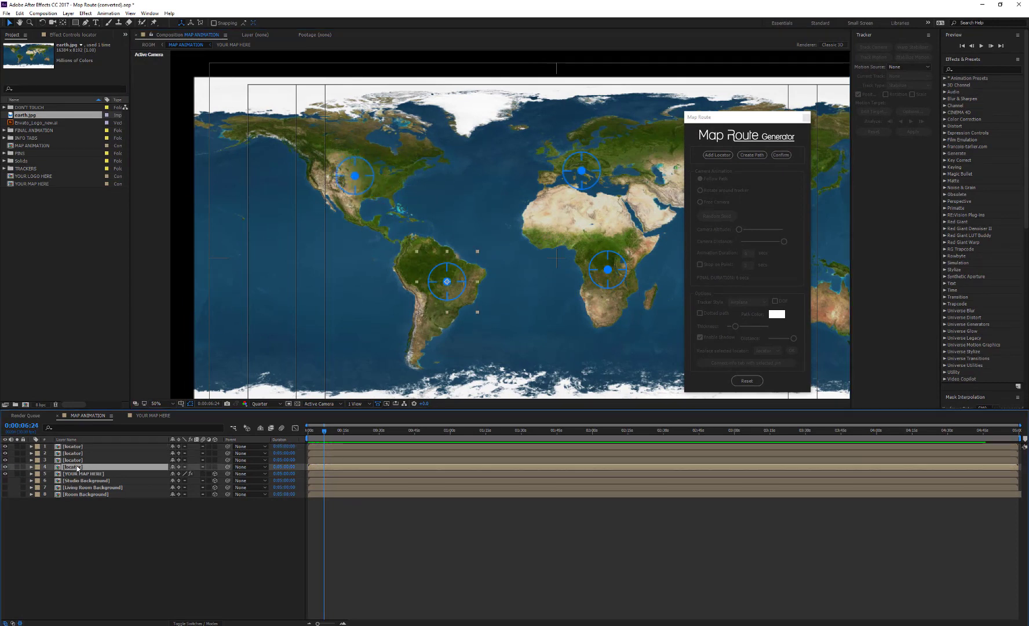
{"action": "key", "text": "Return"}
{"action": "type", "text": "brazil"}
{"action": "key", "text": "Return"}
{"action": "left_click", "coordinate": [67, 460]}
{"action": "key", "text": "Return"}
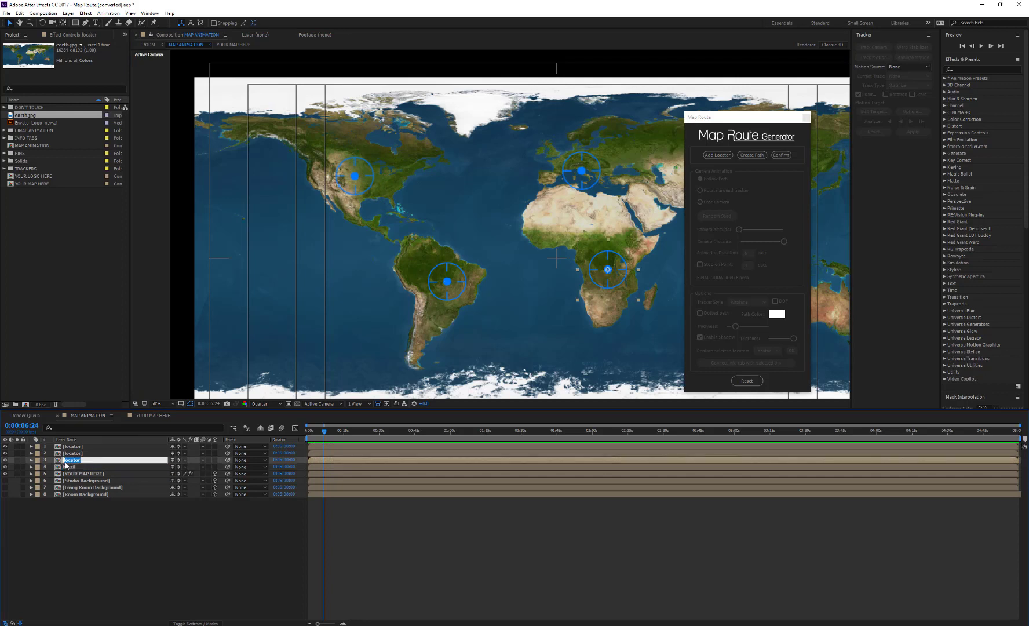
{"action": "type", "text": "south africa"}
{"action": "key", "text": "Return"}
Step: Rename the remaining locator layers 'italy' and 'usa'
{"action": "left_click", "coordinate": [68, 453]}
{"action": "key", "text": "Return"}
{"action": "type", "text": "italy"}
{"action": "key", "text": "Return"}
{"action": "left_click", "coordinate": [80, 447]}
{"action": "key", "text": "Return"}
{"action": "type", "text": "usa"}
{"action": "key", "text": "Return"}
{"action": "left_click", "coordinate": [142, 534]}
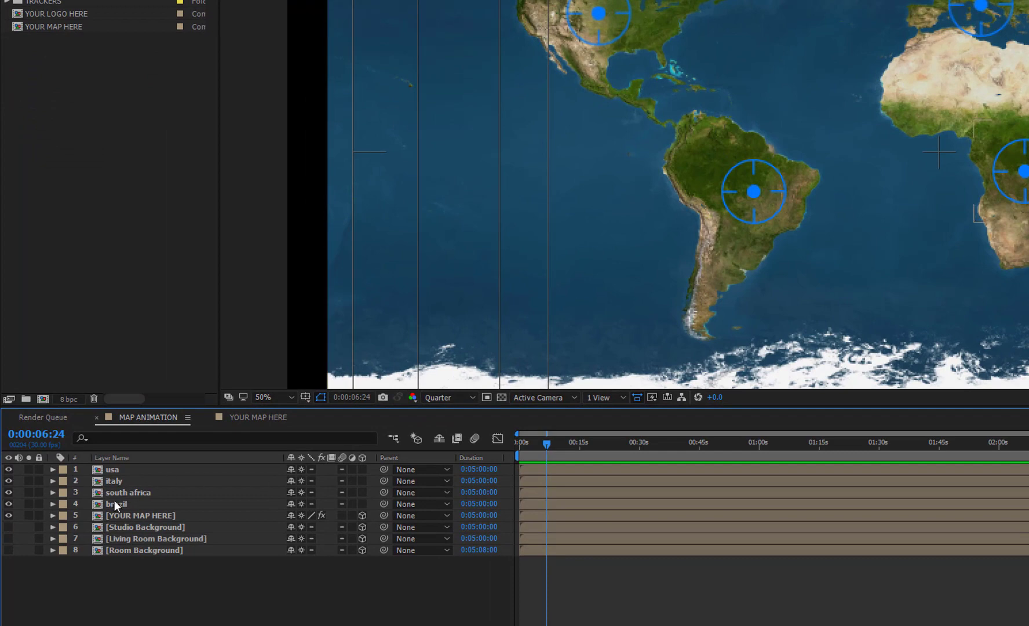
Step: Select the brazil, south africa, italy and usa trackers and create a route path linking them
{"action": "left_click", "coordinate": [113, 504]}
{"action": "left_click", "coordinate": [135, 490], "text": "ctrl"}
{"action": "left_click", "coordinate": [118, 482], "text": "ctrl"}
{"action": "left_click", "coordinate": [116, 469], "text": "ctrl"}
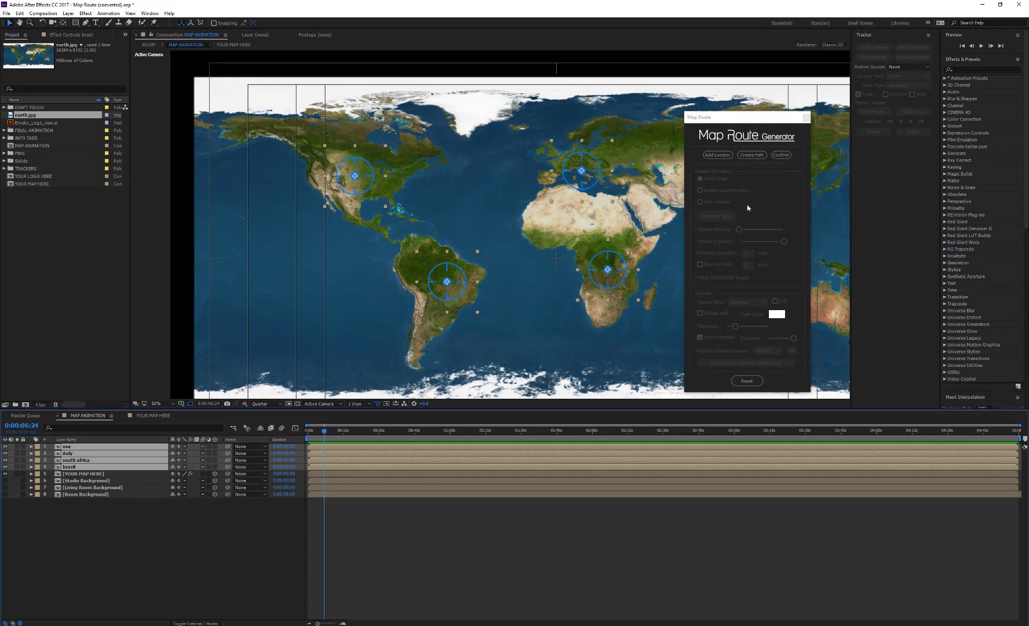
{"action": "left_click", "coordinate": [748, 155]}
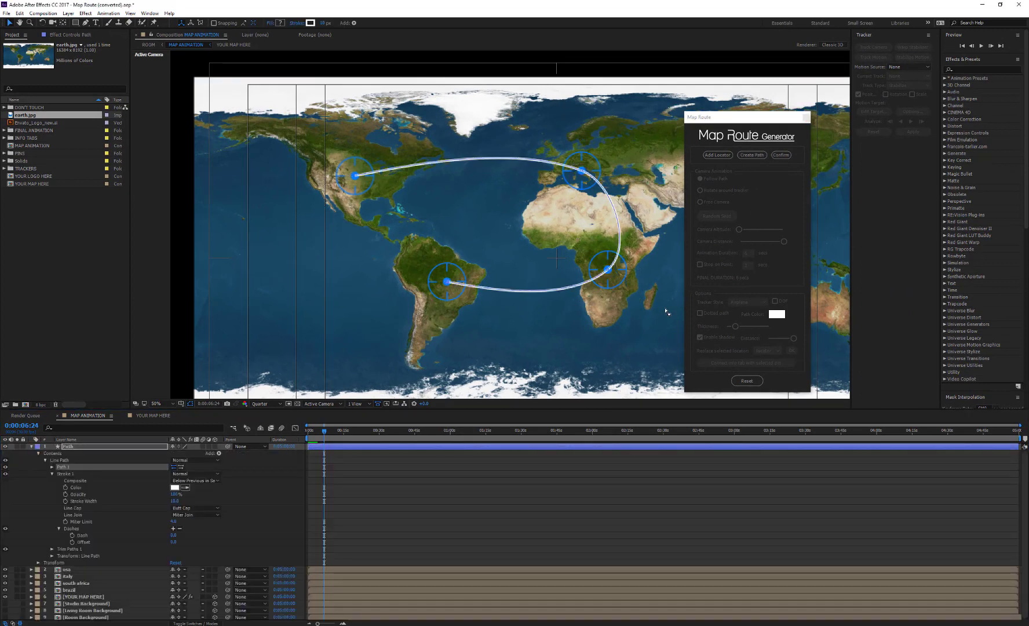
Step: Reshape the route's bends at south africa, Brazil, Italy and the USA
{"action": "left_click_drag", "start_coordinate": [609, 271], "coordinate": [569, 306]}
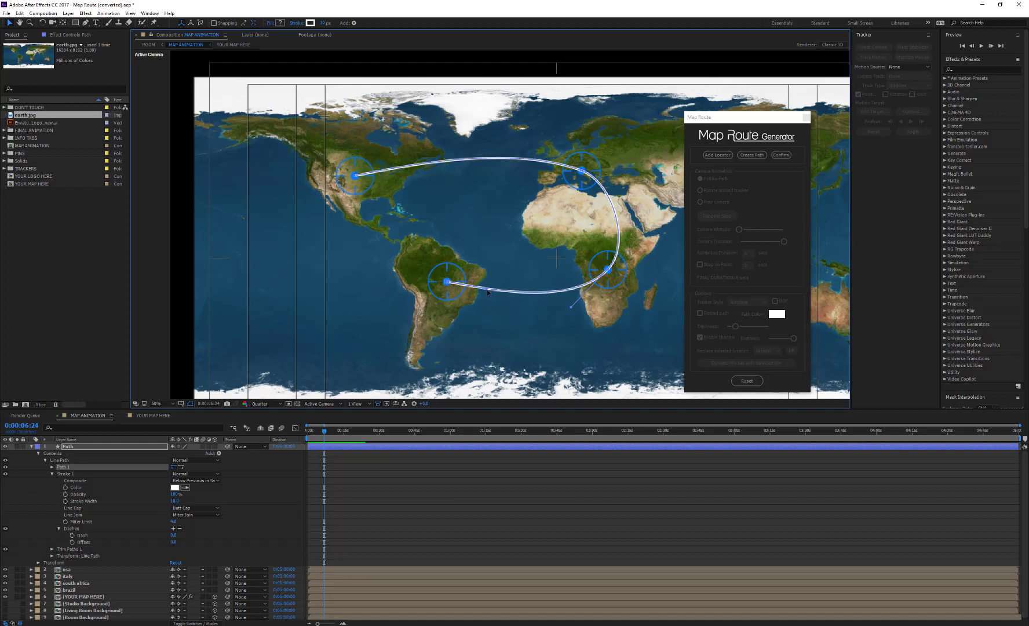
{"action": "left_click_drag", "start_coordinate": [485, 288], "coordinate": [485, 298]}
{"action": "left_click", "coordinate": [582, 172]}
{"action": "left_click_drag", "start_coordinate": [616, 184], "coordinate": [619, 189]}
{"action": "key", "text": "space"}
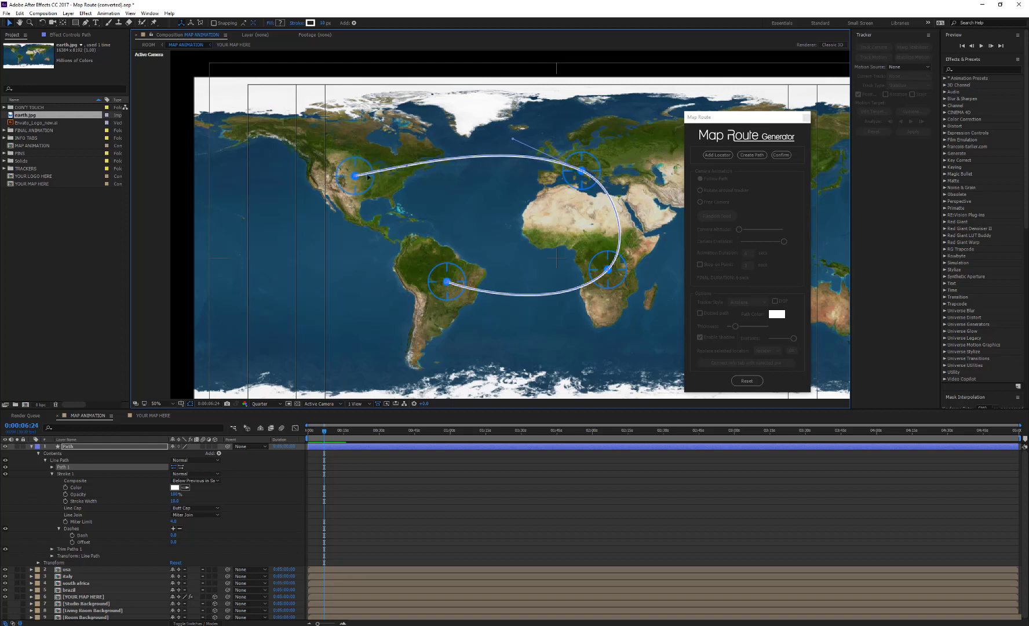
{"action": "left_click_drag", "start_coordinate": [405, 164], "coordinate": [404, 160]}
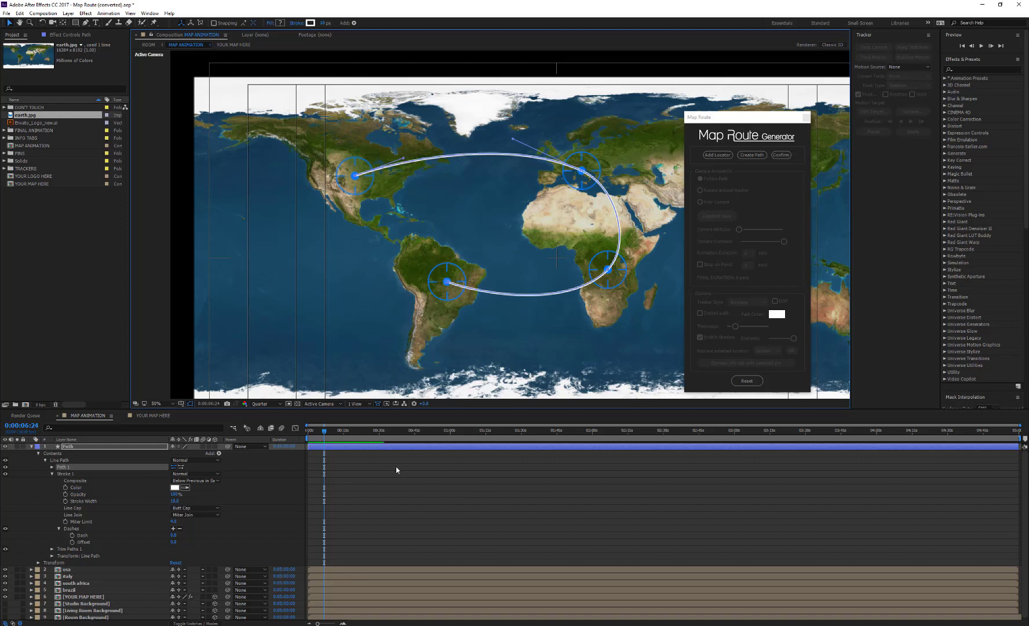
Step: Confirm the route to build the airplane animation, adjust camera distance, and preview it
{"action": "left_click", "coordinate": [781, 155]}
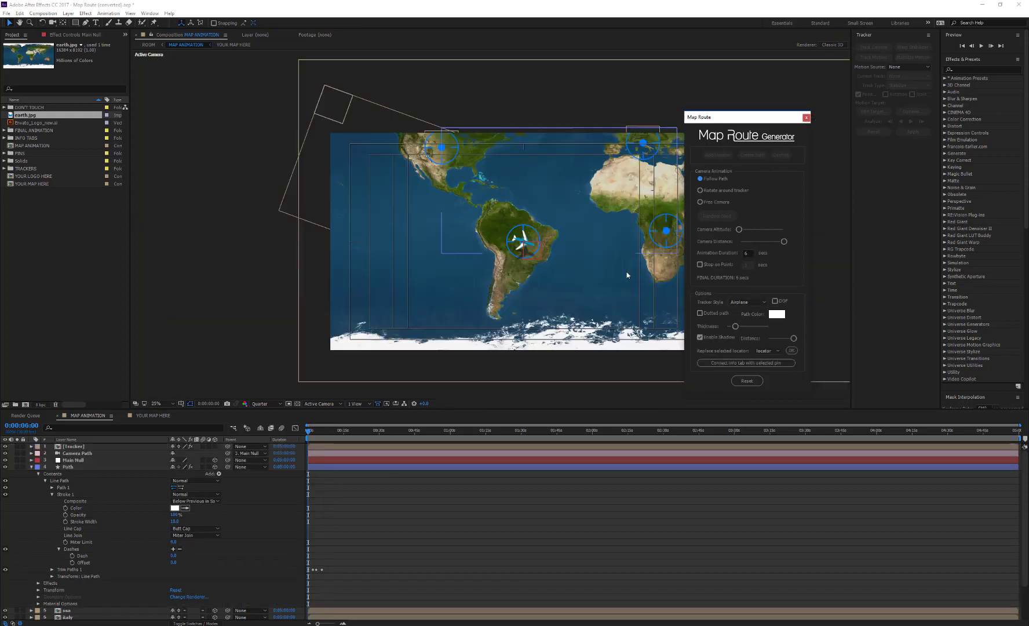
{"action": "left_click_drag", "start_coordinate": [576, 278], "coordinate": [466, 267]}
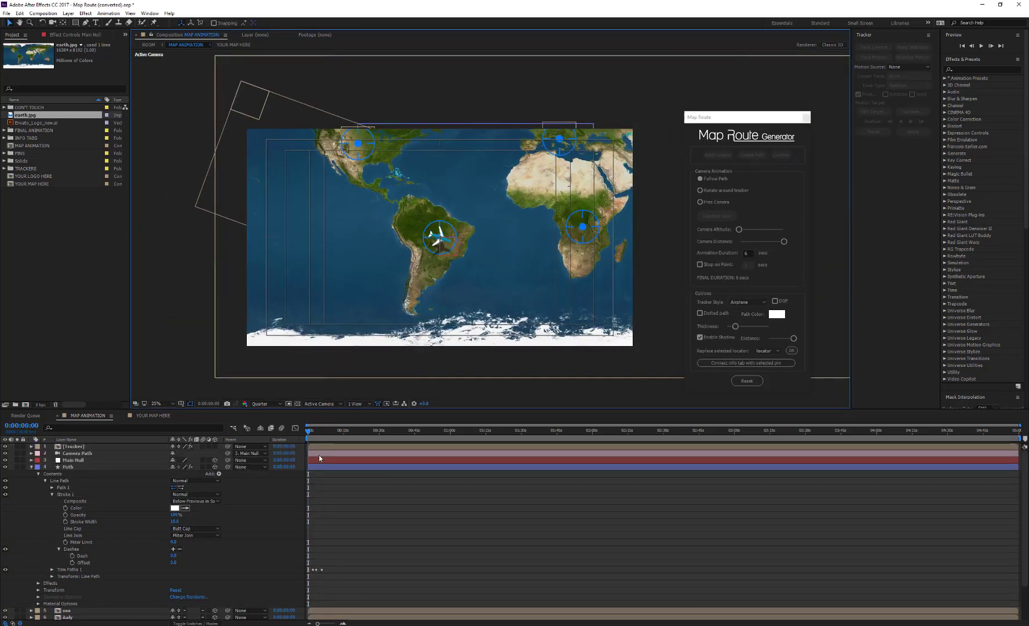
{"action": "mouse_move", "coordinate": [784, 241]}
{"action": "left_mouse_down"}
{"action": "mouse_move", "coordinate": [743, 232]}
{"action": "mouse_move", "coordinate": [768, 232]}
{"action": "left_mouse_up"}
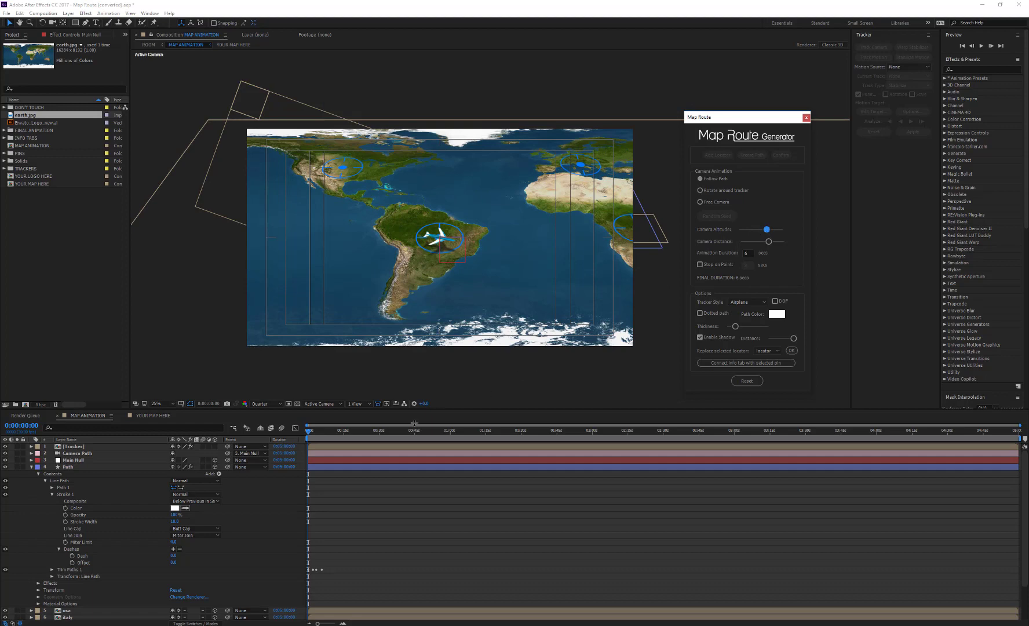
{"action": "left_click", "coordinate": [31, 466]}
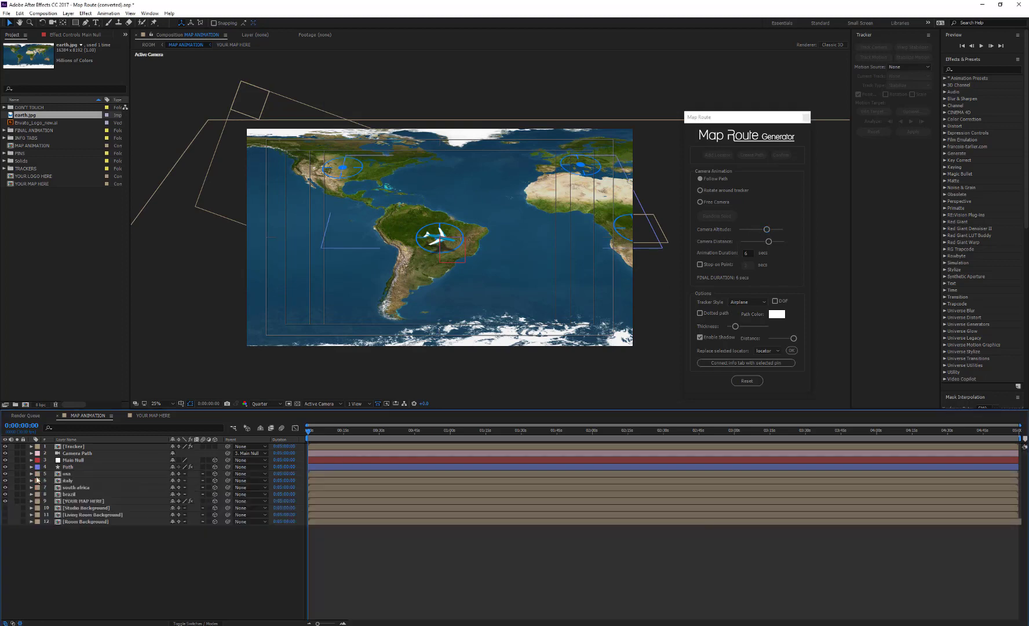
{"action": "left_click", "coordinate": [311, 431]}
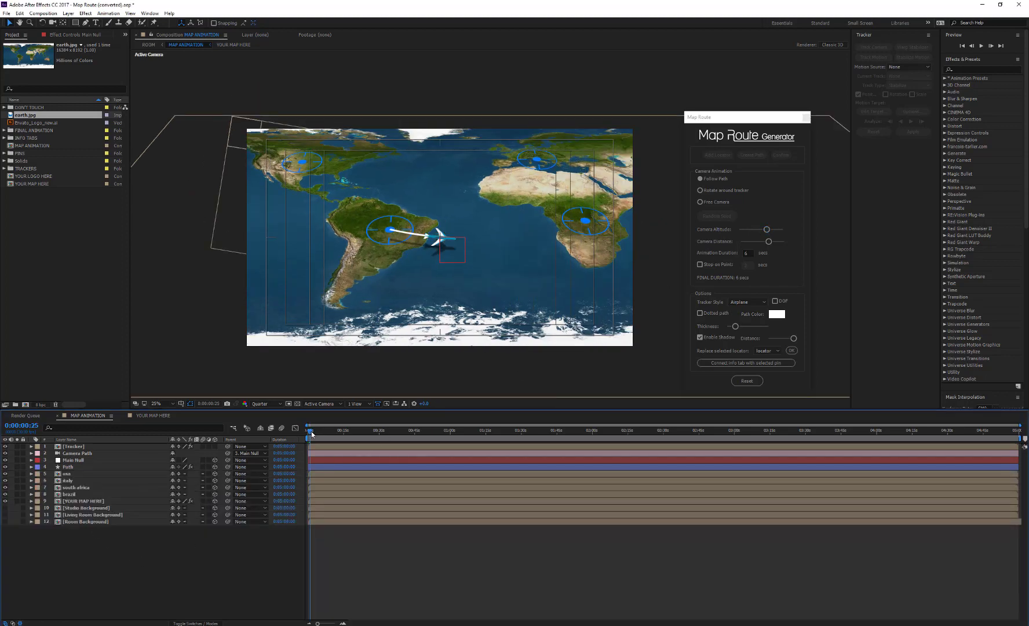
{"action": "left_click_drag", "start_coordinate": [311, 431], "coordinate": [323, 429]}
Step: Try Rotate around tracker, then Free Camera with two random-seed camera moves, previewing each
{"action": "left_click", "coordinate": [700, 190]}
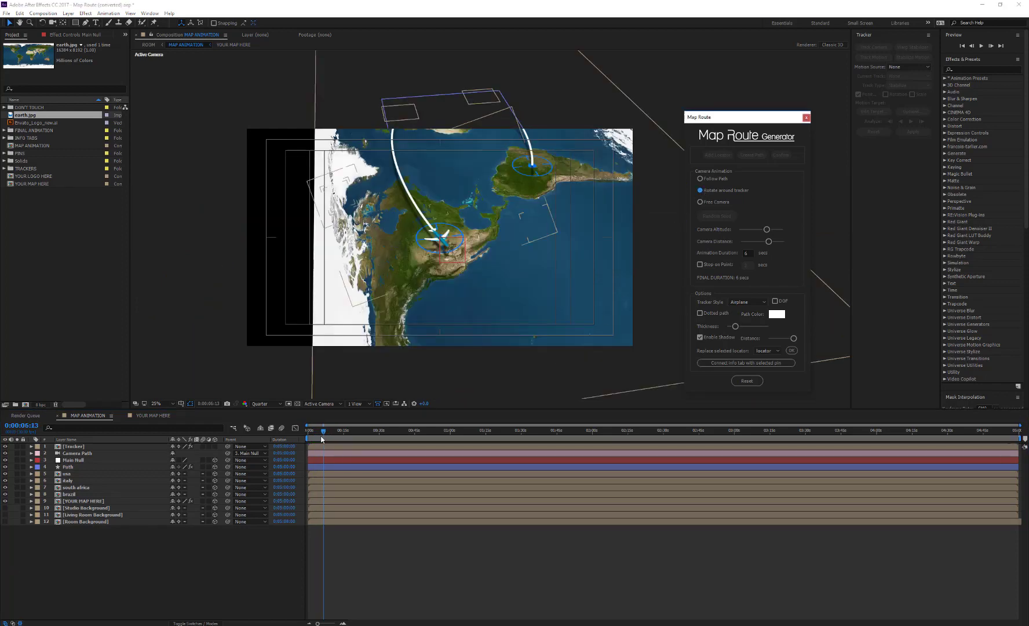
{"action": "mouse_move", "coordinate": [321, 429]}
{"action": "left_mouse_down"}
{"action": "mouse_move", "coordinate": [306, 430]}
{"action": "mouse_move", "coordinate": [325, 431]}
{"action": "left_mouse_up"}
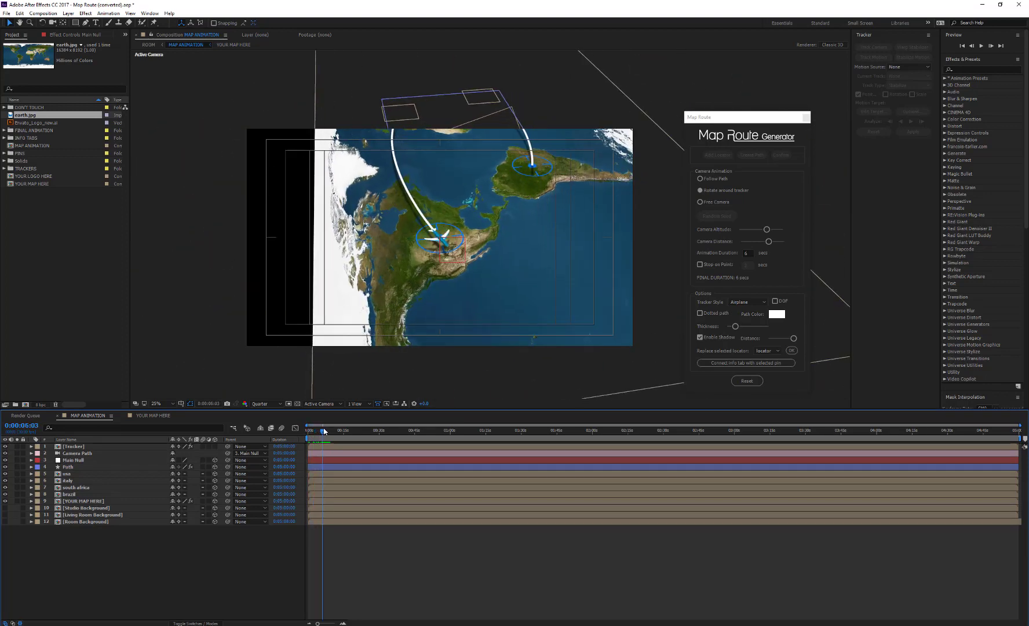
{"action": "left_click", "coordinate": [699, 202]}
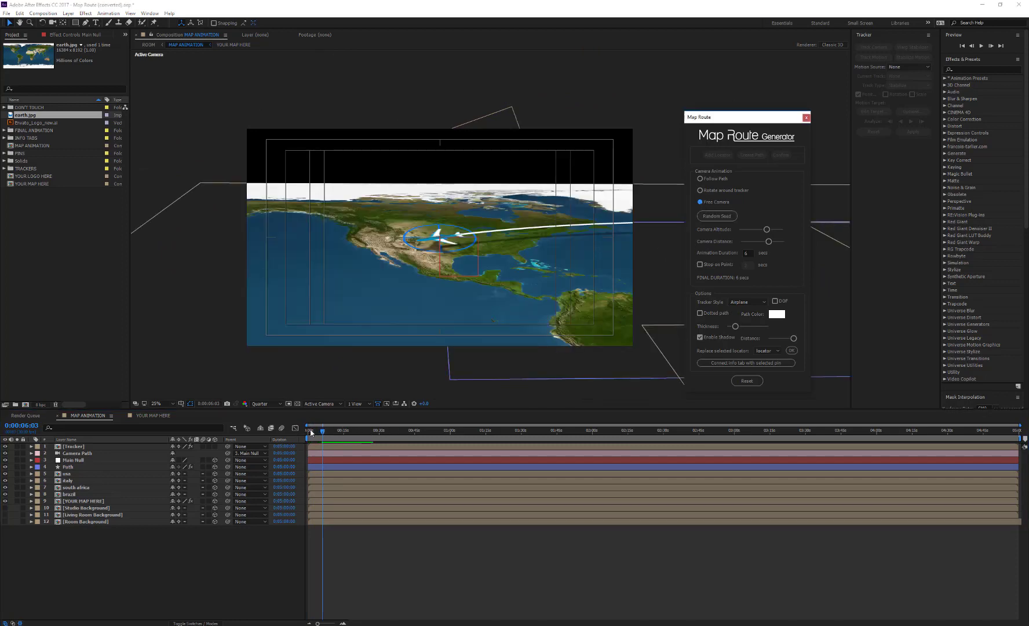
{"action": "left_click_drag", "start_coordinate": [310, 429], "coordinate": [322, 429]}
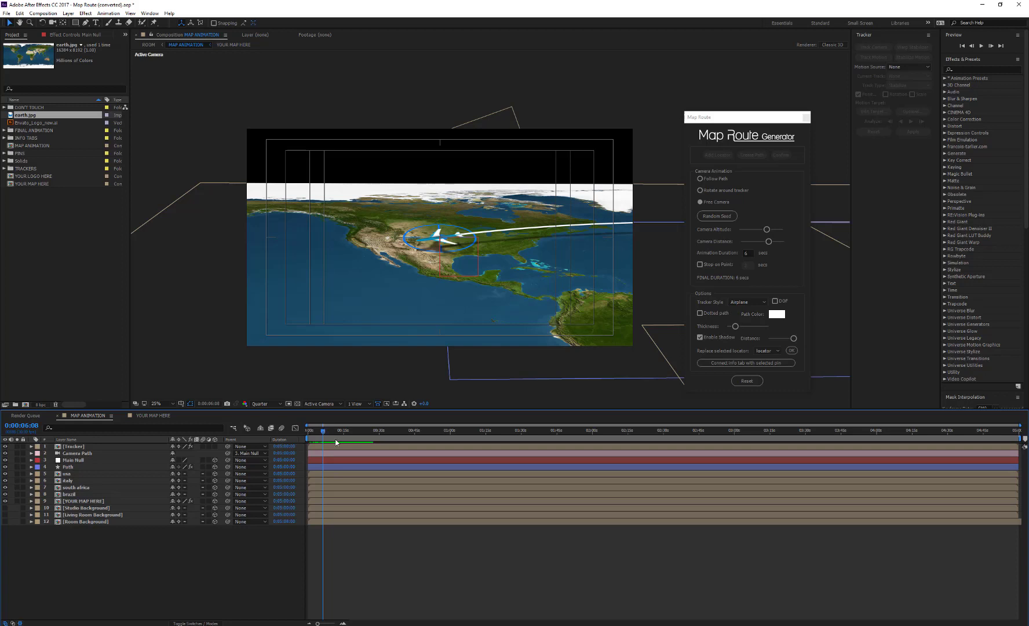
{"action": "left_click", "coordinate": [717, 216]}
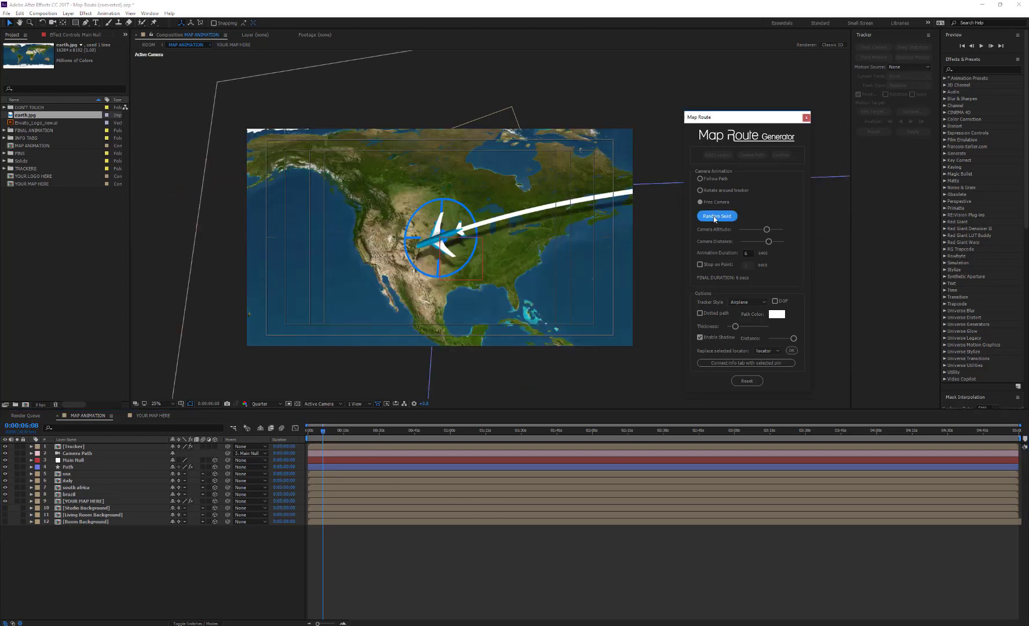
{"action": "mouse_move", "coordinate": [322, 433]}
{"action": "left_mouse_down"}
{"action": "mouse_move", "coordinate": [306, 431]}
{"action": "mouse_move", "coordinate": [323, 431]}
{"action": "left_mouse_up"}
{"action": "left_click", "coordinate": [718, 219]}
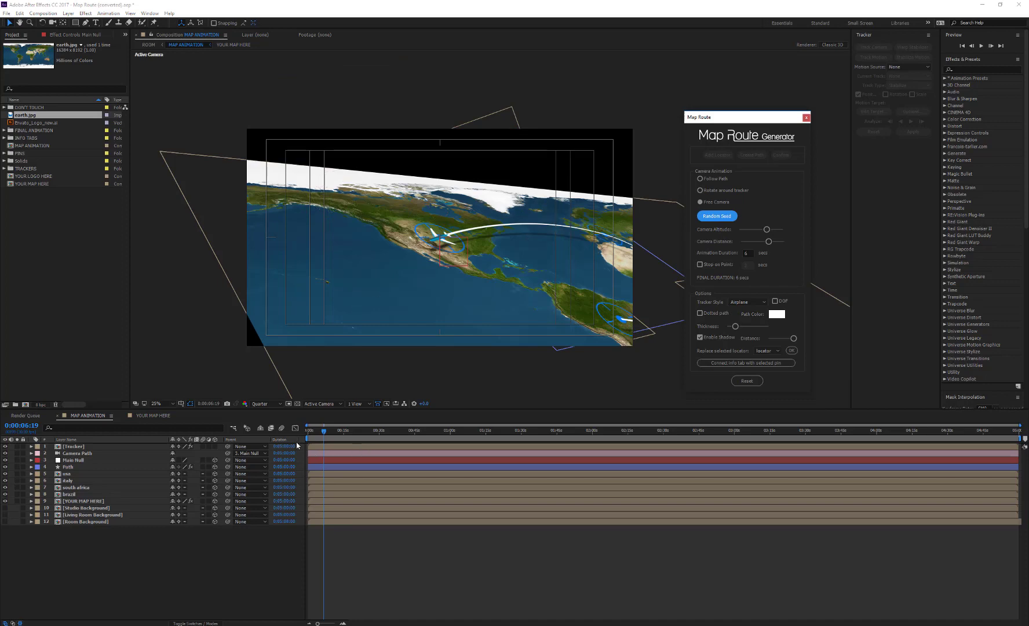
{"action": "left_click_drag", "start_coordinate": [308, 434], "coordinate": [323, 431]}
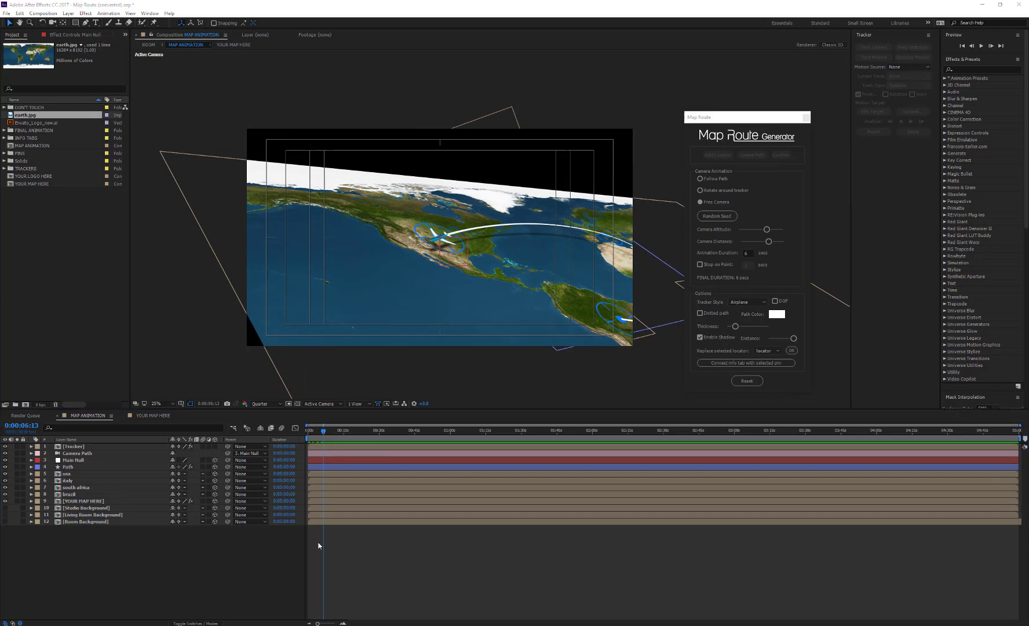
Step: Switch the camera to Follow Path and set Animation Duration to 12 seconds
{"action": "left_click", "coordinate": [701, 179]}
{"action": "left_click", "coordinate": [701, 179]}
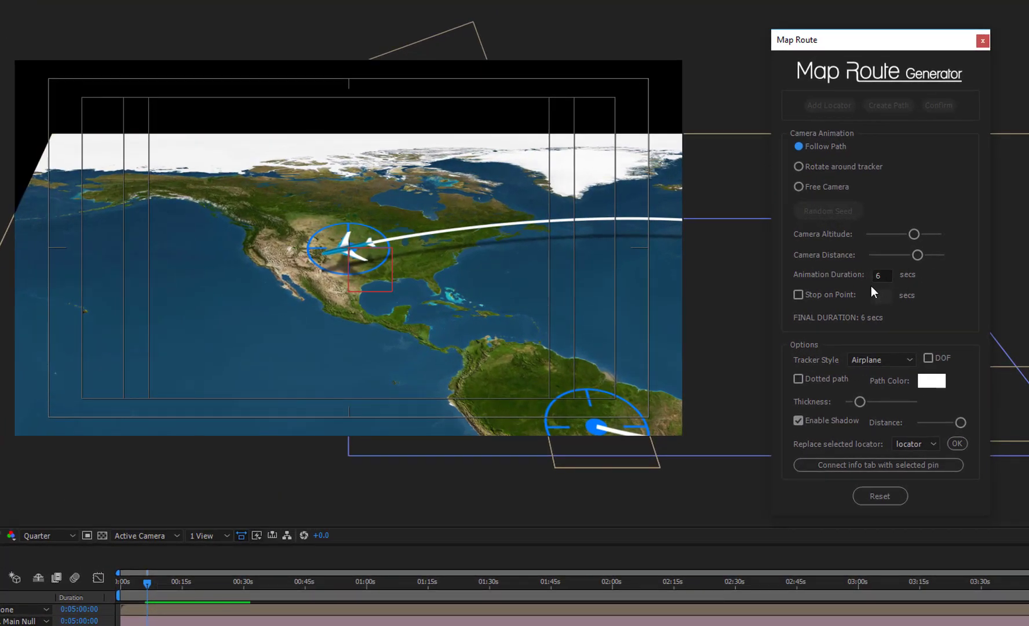
{"action": "double_click", "coordinate": [878, 276]}
{"action": "type", "text": "1"}
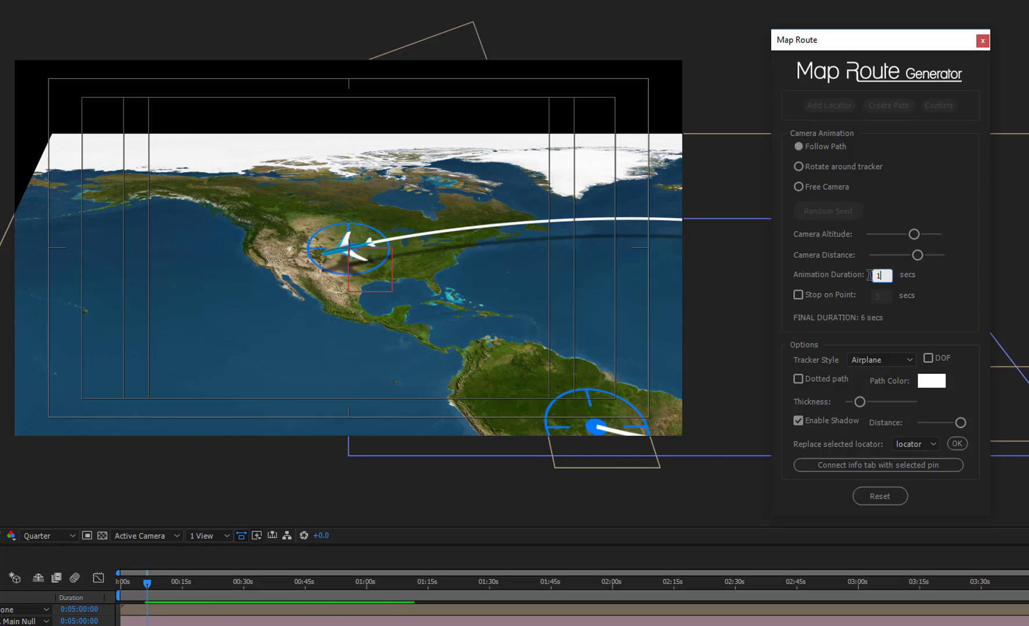
{"action": "type", "text": "2"}
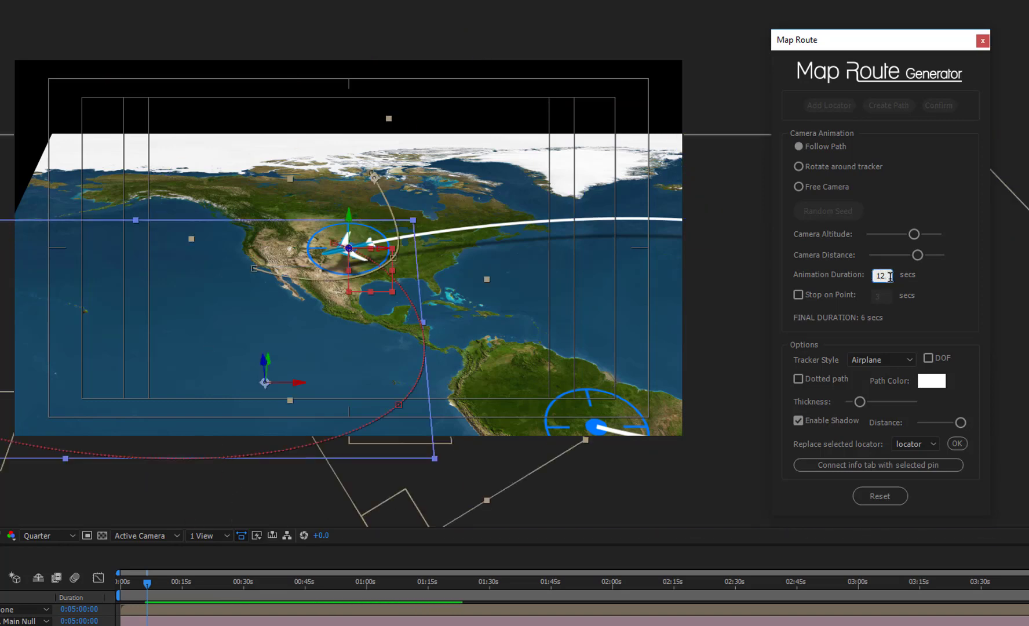
{"action": "key", "text": "Return"}
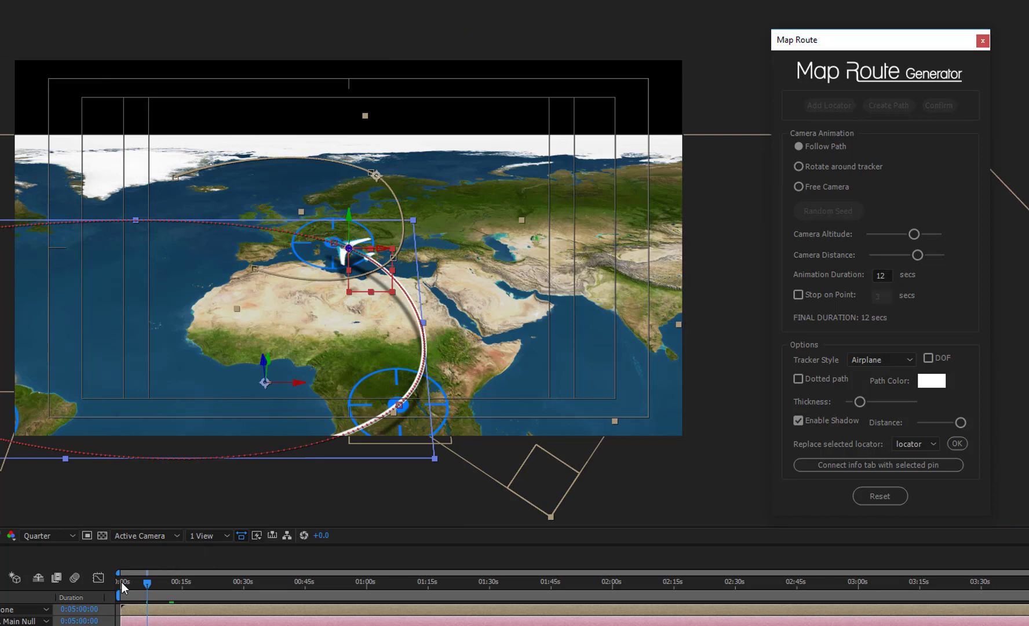
{"action": "left_click_drag", "start_coordinate": [122, 582], "coordinate": [173, 583]}
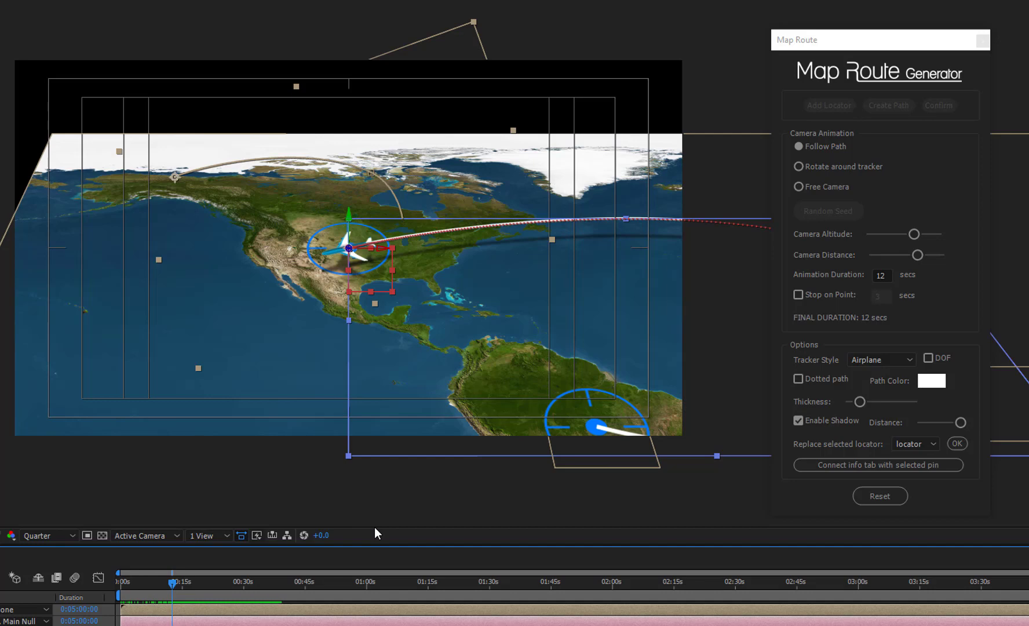
Step: Enable Stop on Point at 1 second and preview the animation from the start
{"action": "left_click", "coordinate": [797, 294]}
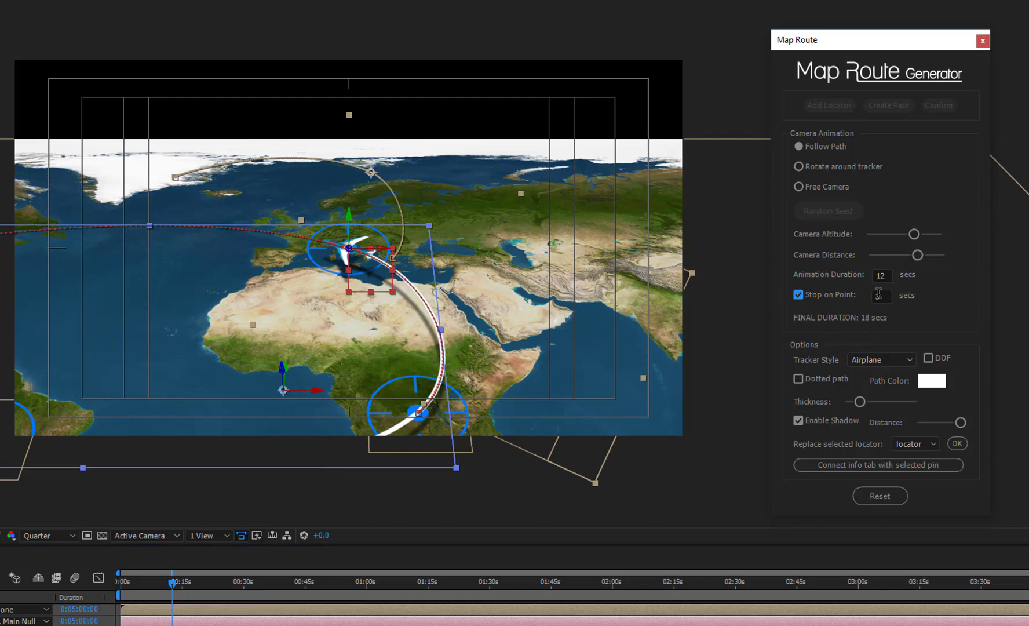
{"action": "double_click", "coordinate": [878, 294]}
{"action": "type", "text": "1"}
{"action": "key", "text": "Return"}
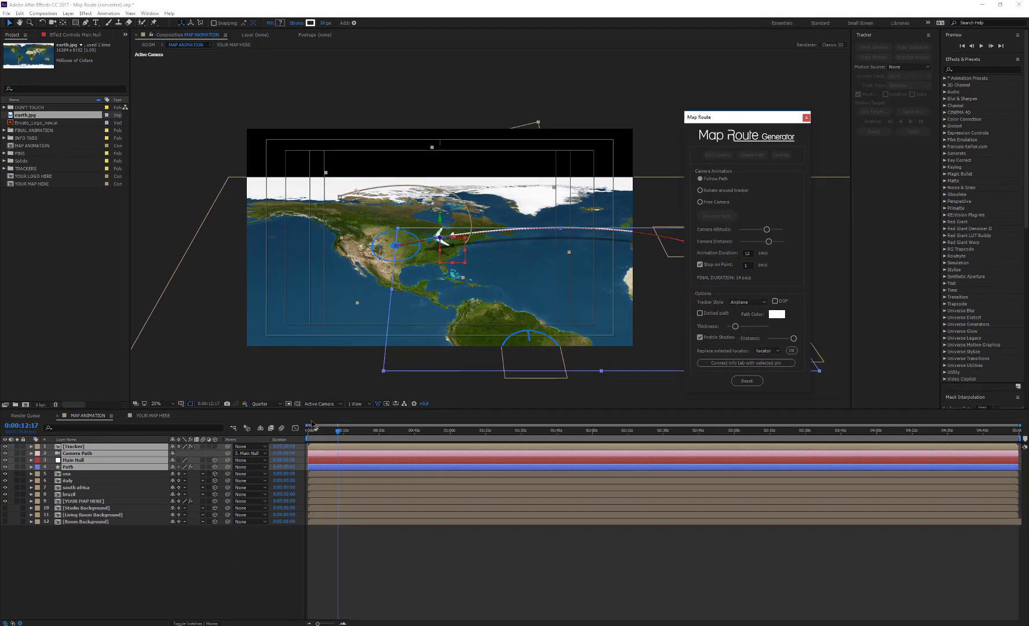
{"action": "left_click", "coordinate": [308, 431]}
{"action": "key", "text": "space"}
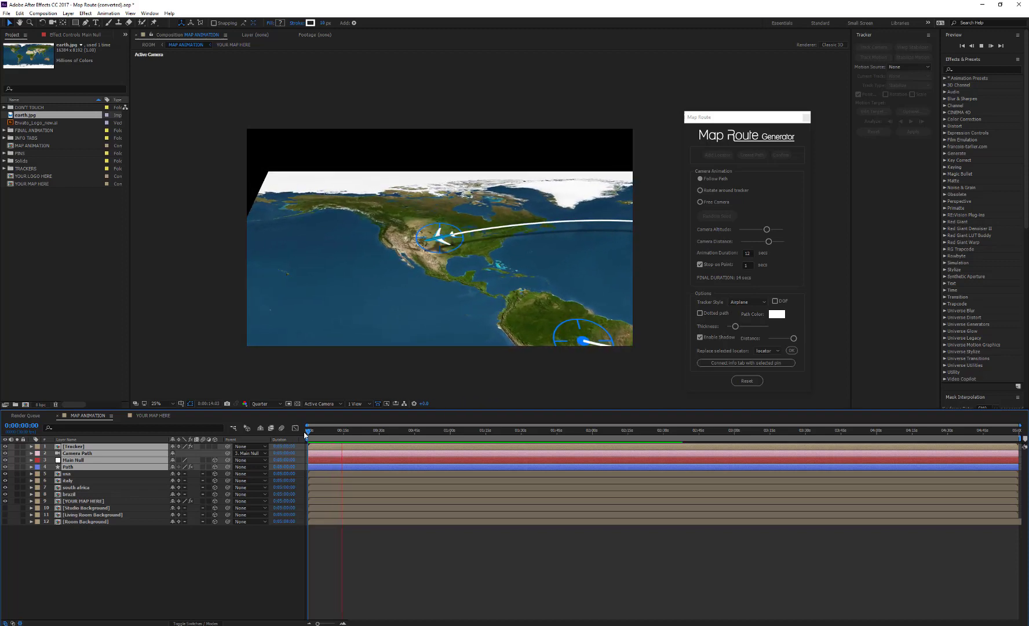
Step: Stop playback, try Paper Airplane and Arrow 1 tracker styles, then keep Arrow 2
{"action": "key", "text": "space"}
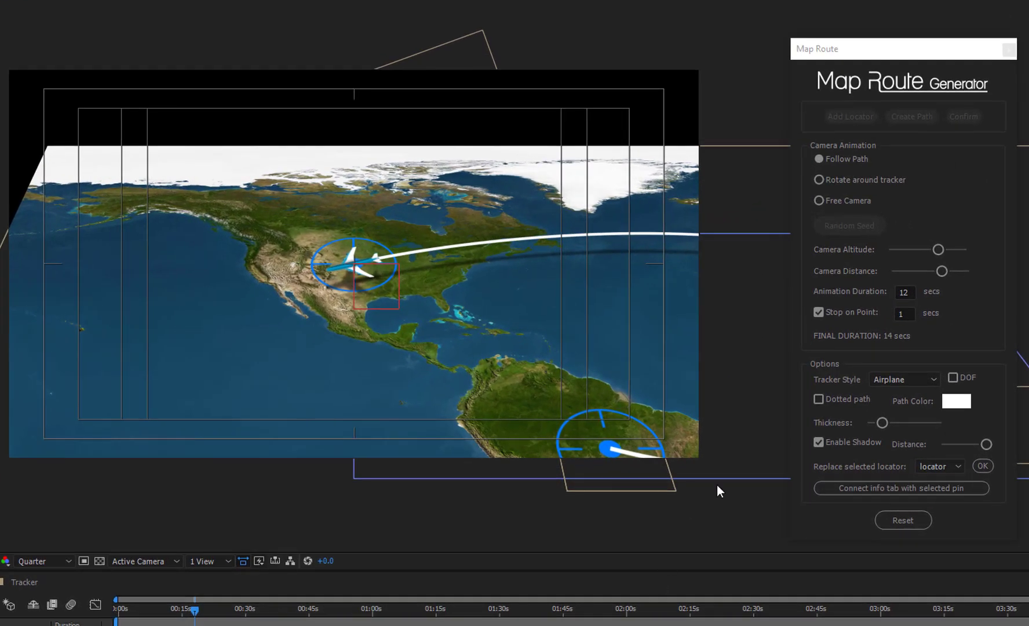
{"action": "left_click", "coordinate": [903, 380]}
{"action": "left_click", "coordinate": [892, 406]}
{"action": "left_click", "coordinate": [898, 384]}
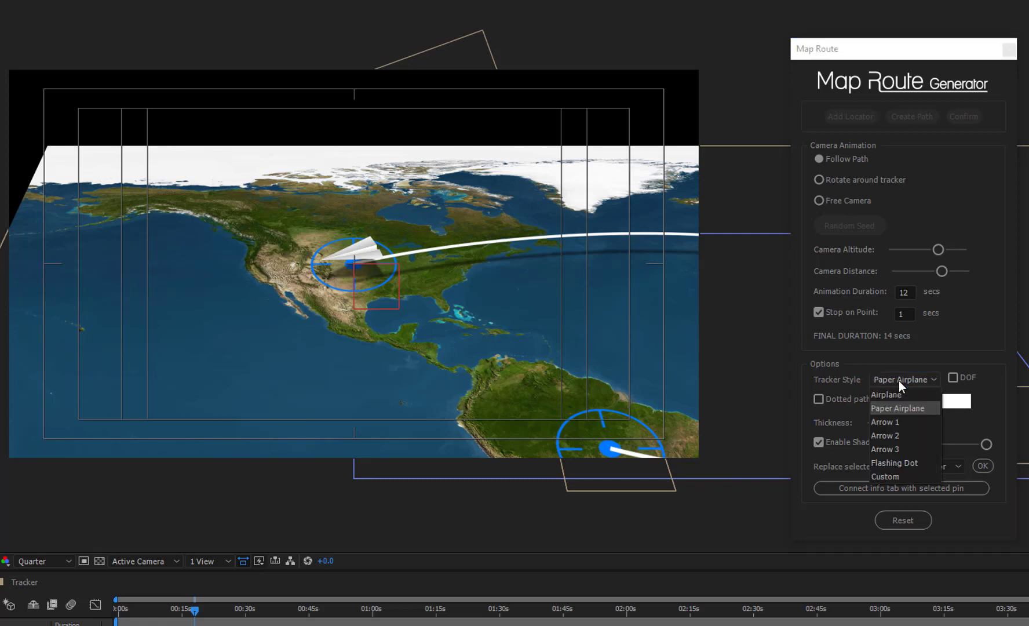
{"action": "left_click", "coordinate": [894, 421]}
{"action": "left_click", "coordinate": [898, 379]}
{"action": "left_click", "coordinate": [893, 434]}
{"action": "left_click", "coordinate": [904, 379]}
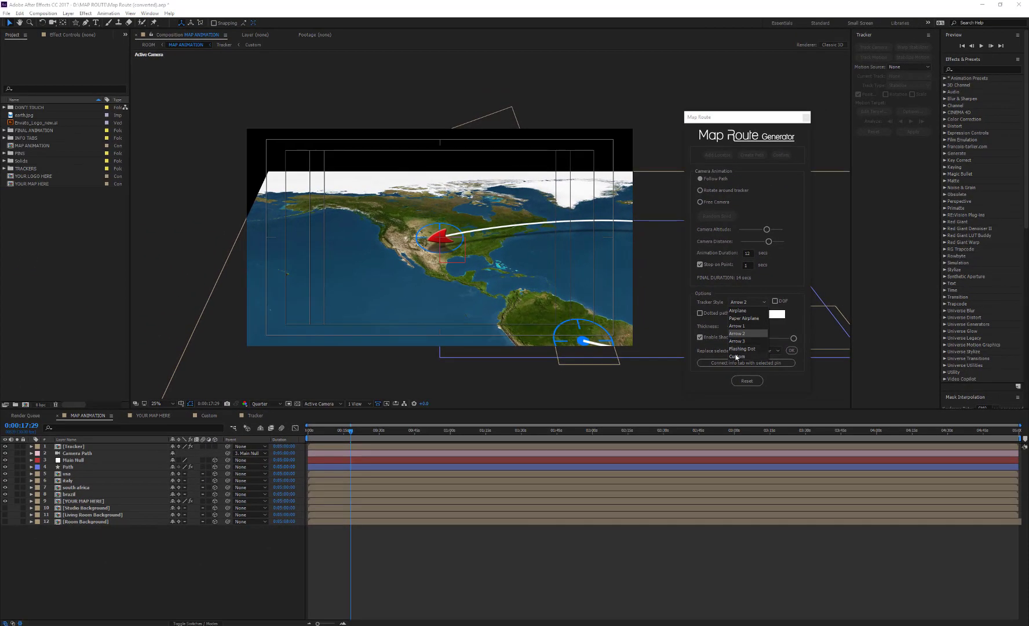
{"action": "left_click", "coordinate": [739, 332]}
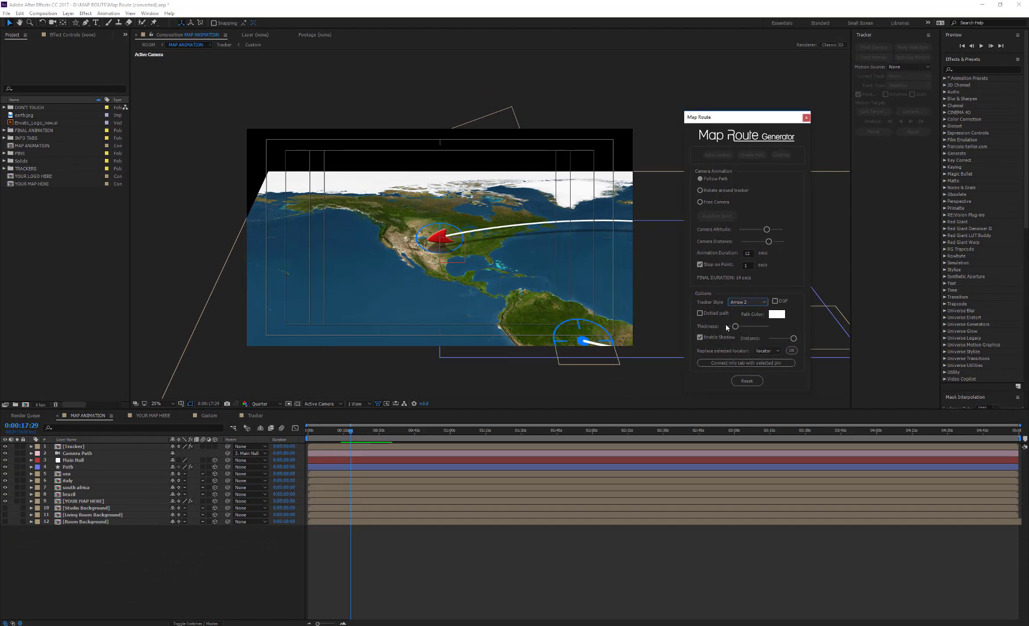
Step: Open the Custom comp in the TRACKERS folder, add a red star shape, and make it 3D
{"action": "left_click", "coordinate": [4, 168]}
{"action": "double_click", "coordinate": [31, 206]}
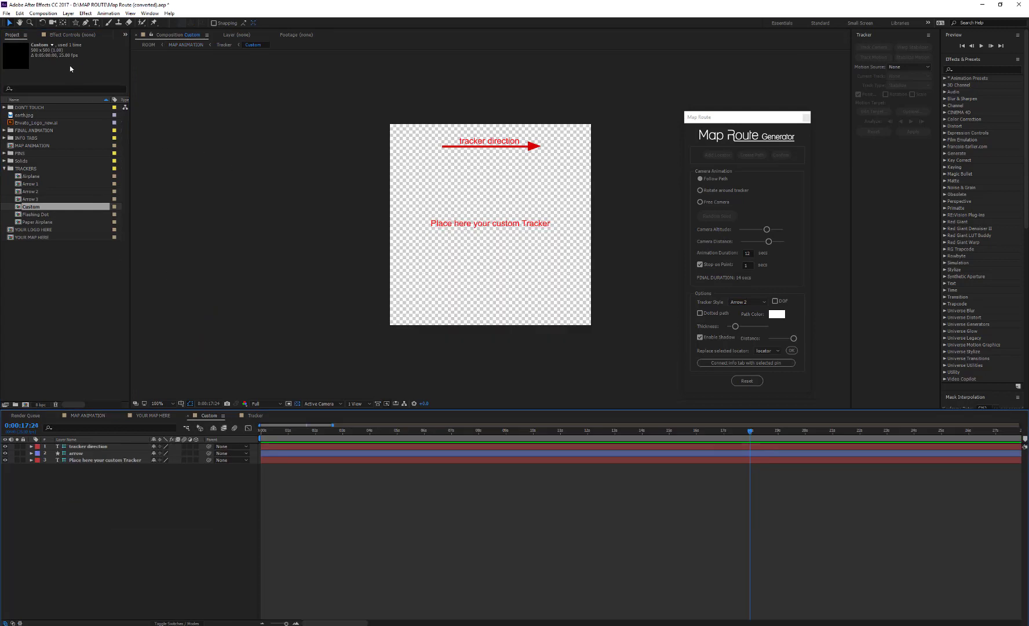
{"action": "double_click", "coordinate": [75, 23]}
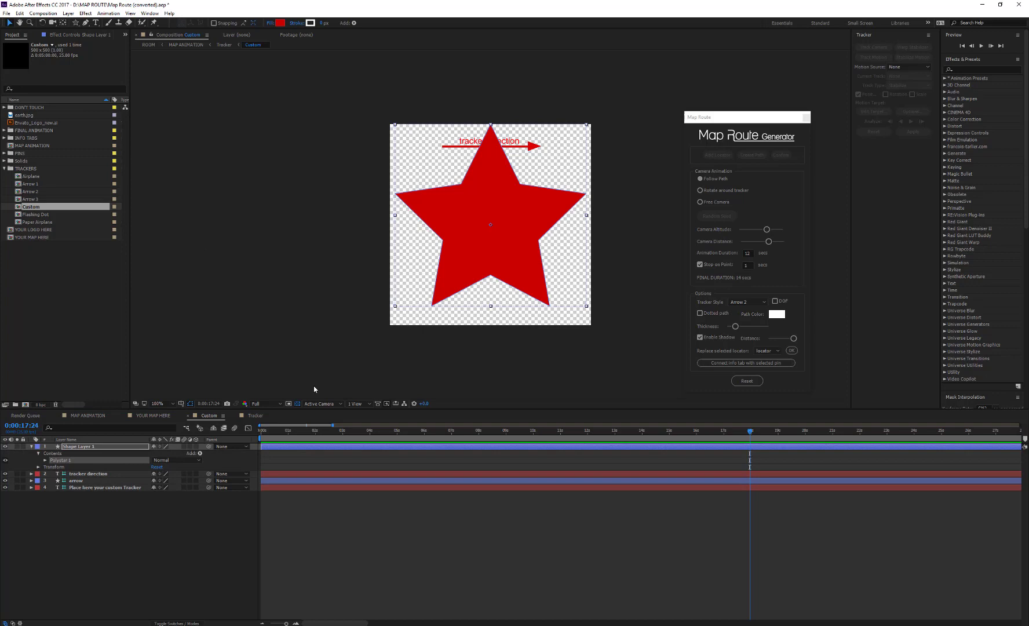
{"action": "left_click", "coordinate": [196, 446]}
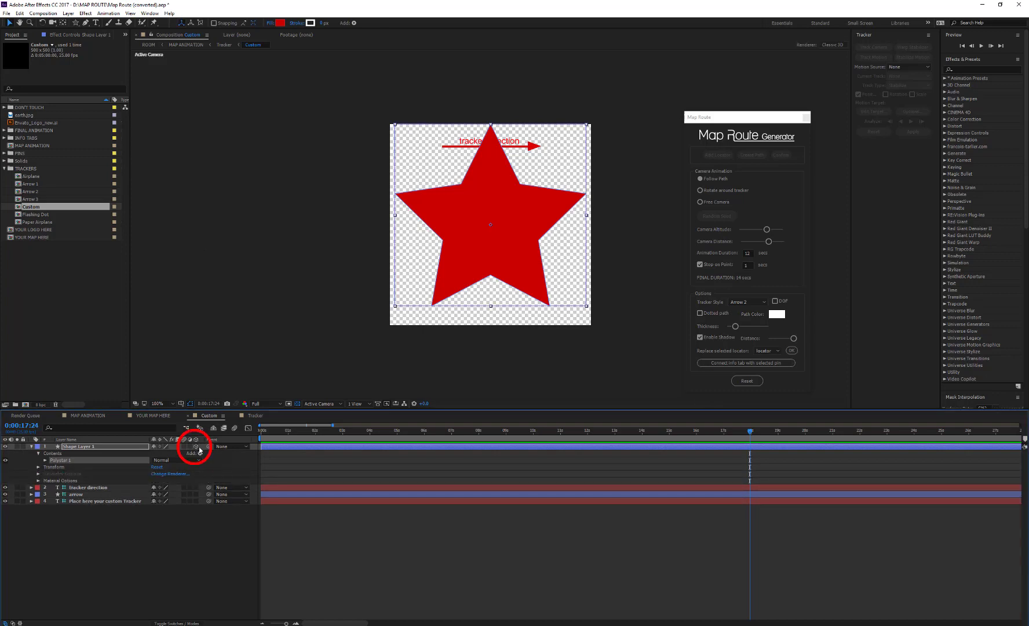
Step: Set the Map Route tracker style to Custom in the MAP ANIMATION comp
{"action": "left_click", "coordinate": [90, 415]}
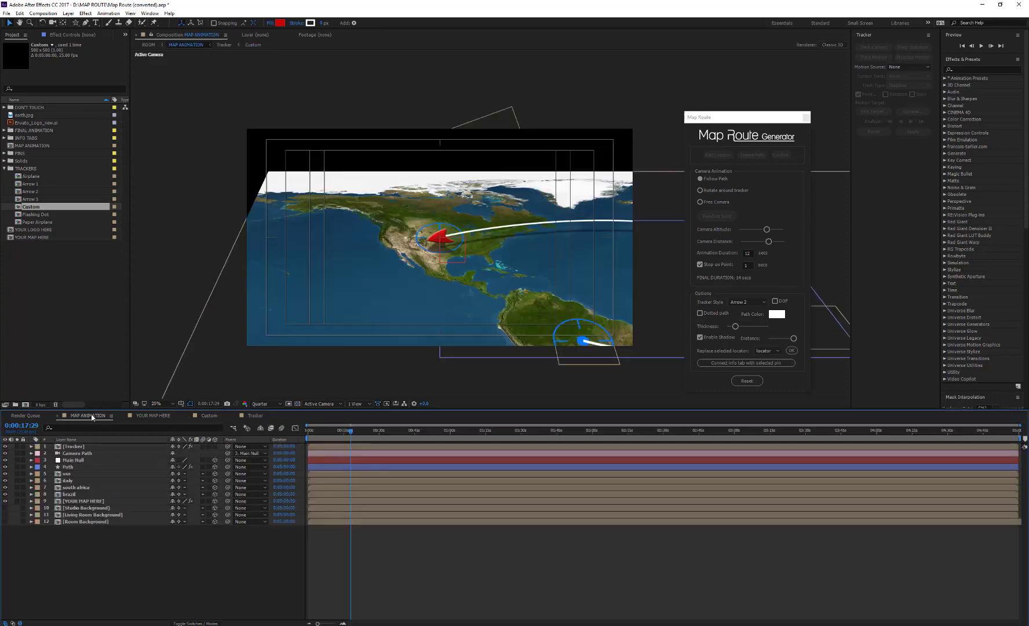
{"action": "left_click", "coordinate": [756, 305]}
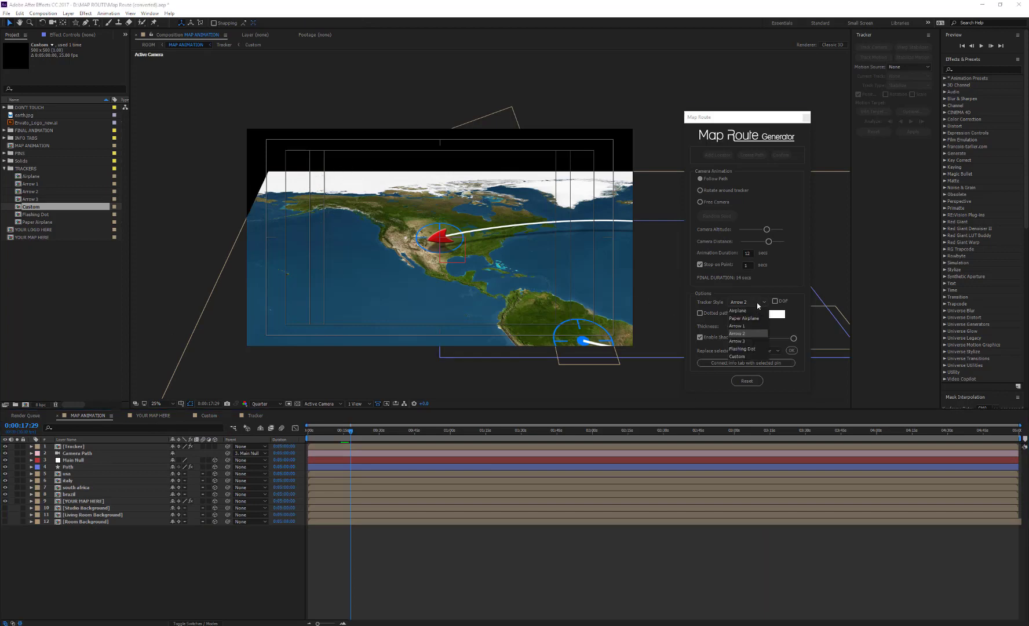
{"action": "left_click", "coordinate": [739, 356]}
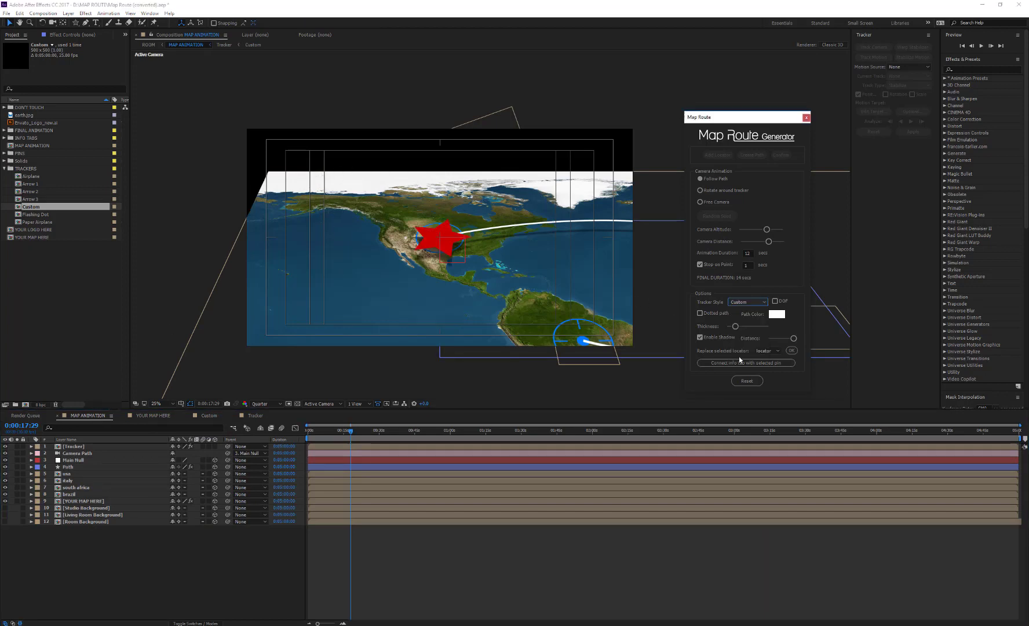
Step: Scale the Tracker layer's red star down to about 47% and scrub back toward the start
{"action": "left_click", "coordinate": [81, 447]}
{"action": "key", "text": "s"}
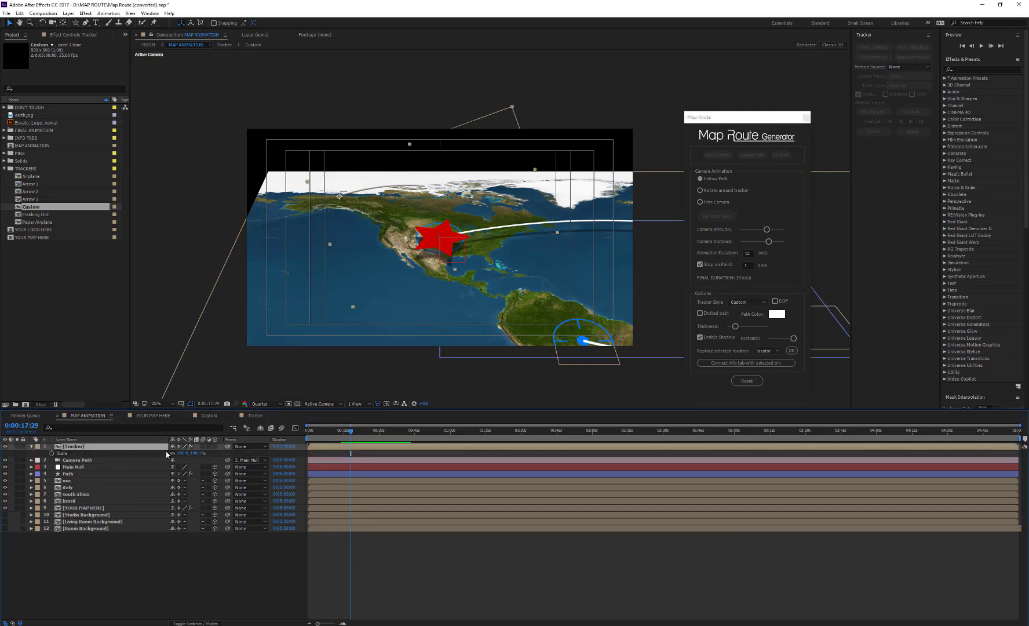
{"action": "left_click_drag", "start_coordinate": [186, 453], "coordinate": [155, 452]}
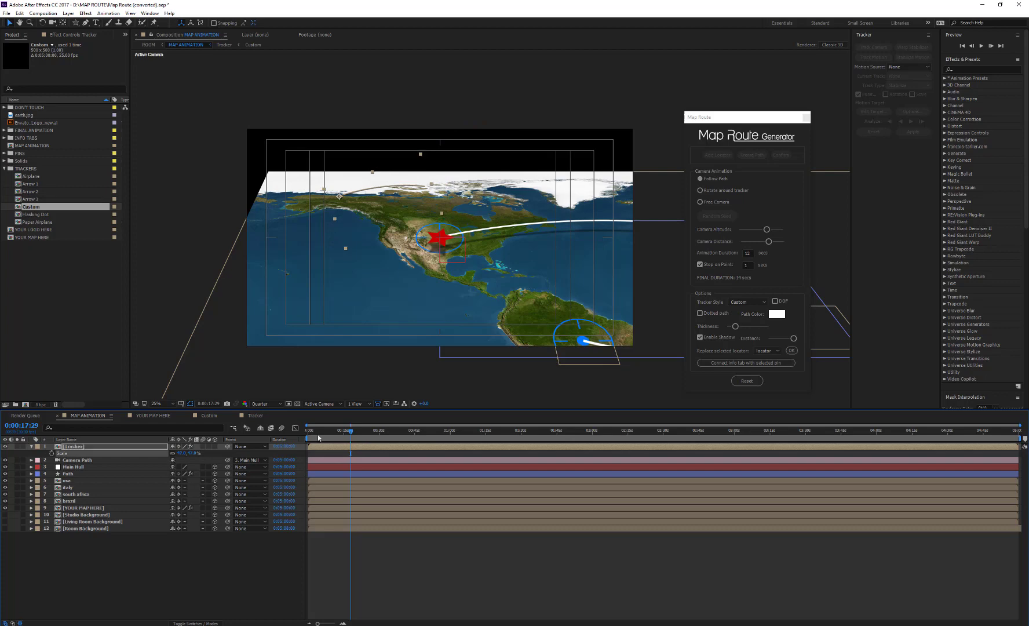
{"action": "left_click", "coordinate": [348, 432]}
{"action": "left_click_drag", "start_coordinate": [348, 432], "coordinate": [307, 431]}
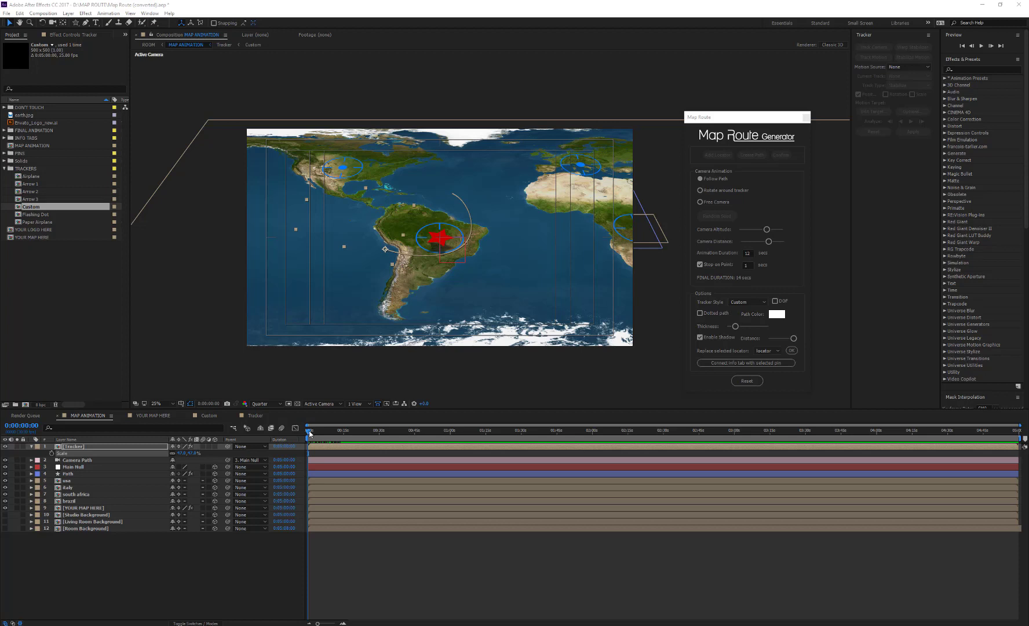
Step: Toggle the Tracker layer's visibility, then delete the red star Shape Layer 1 from the Custom comp
{"action": "left_click", "coordinate": [5, 446]}
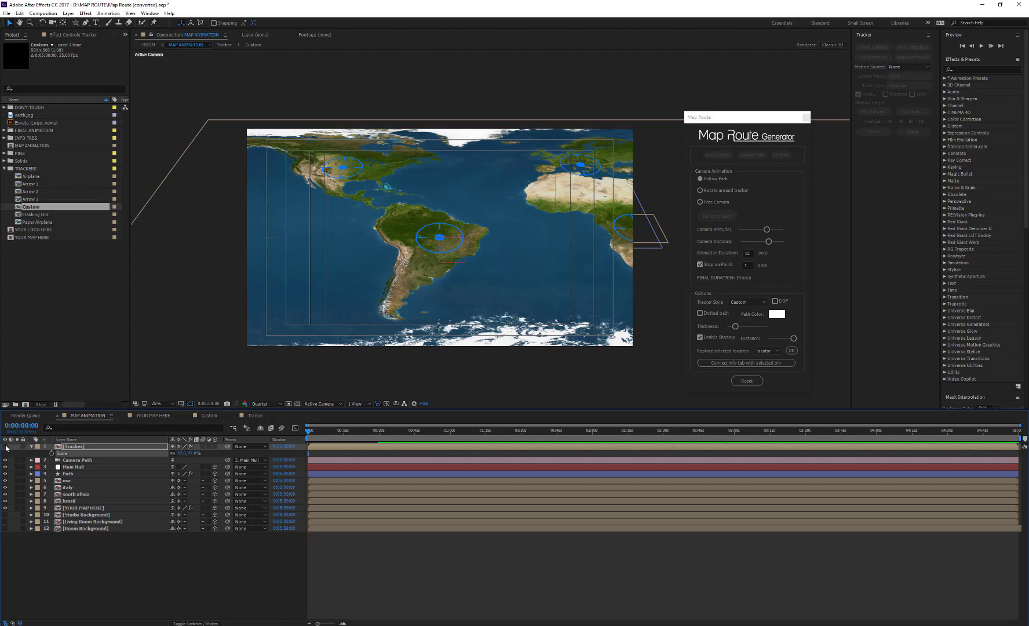
{"action": "left_click", "coordinate": [5, 446]}
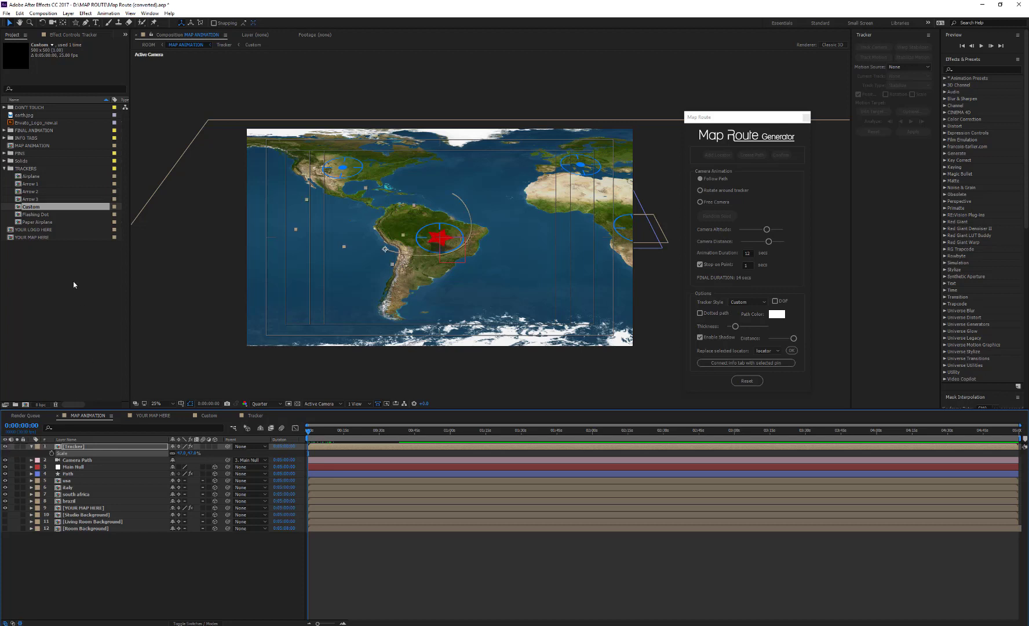
{"action": "double_click", "coordinate": [39, 207]}
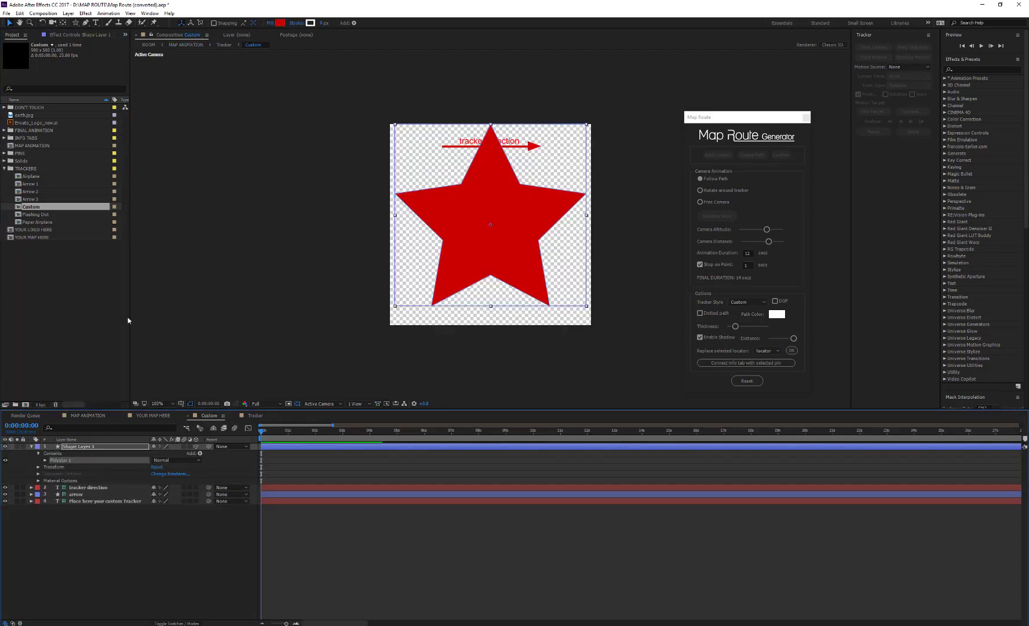
{"action": "left_click", "coordinate": [79, 447]}
{"action": "key", "text": "Delete"}
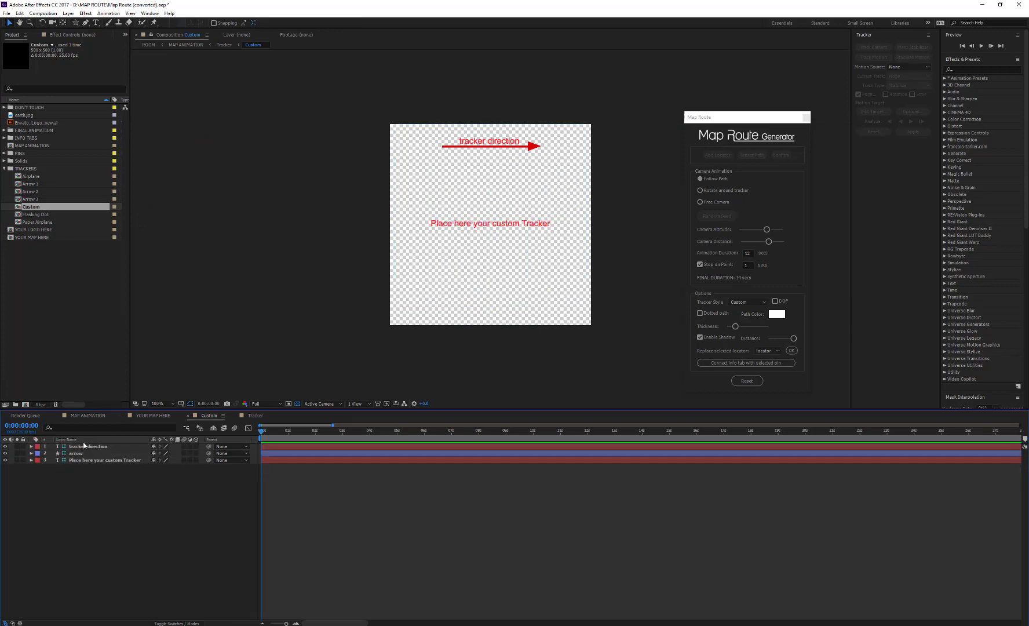
{"action": "left_click", "coordinate": [83, 416]}
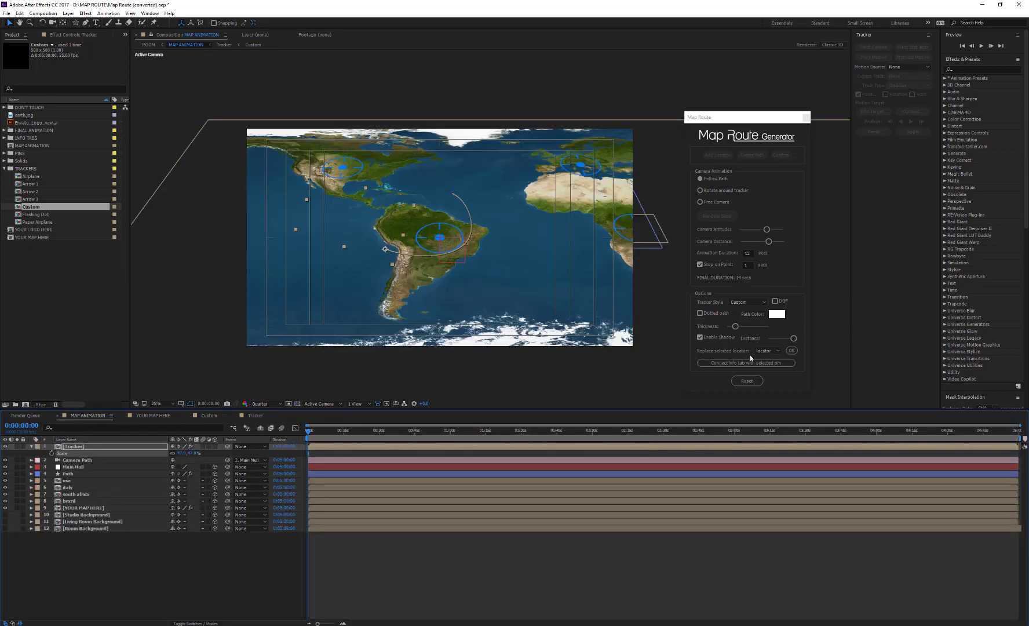
Step: Set Tracker Style to Arrow 2, enable DOF, and scrub forward toward Africa
{"action": "left_click", "coordinate": [747, 306]}
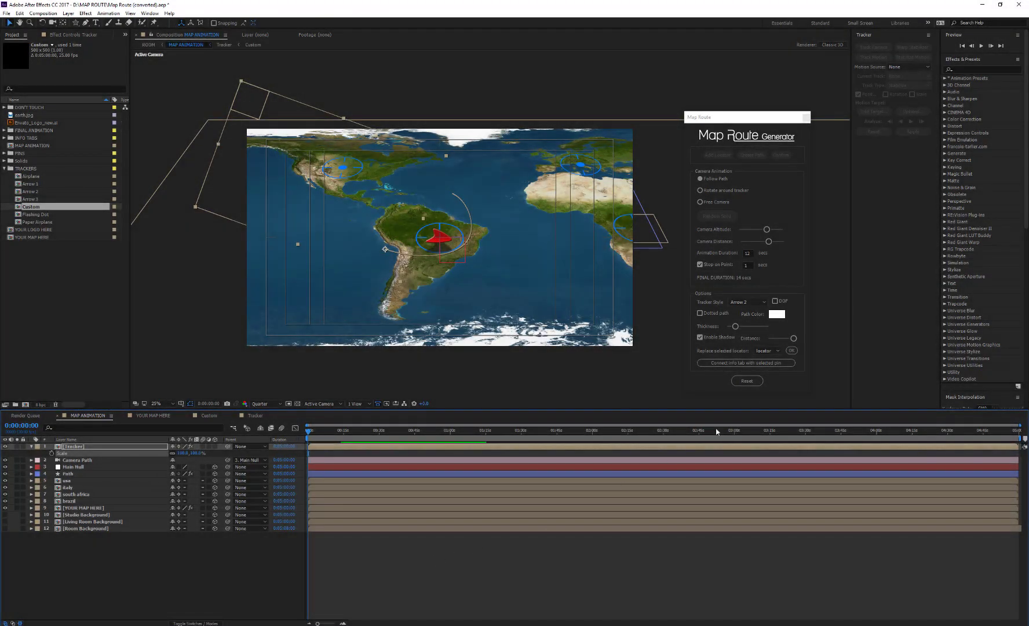
{"action": "left_click", "coordinate": [775, 302]}
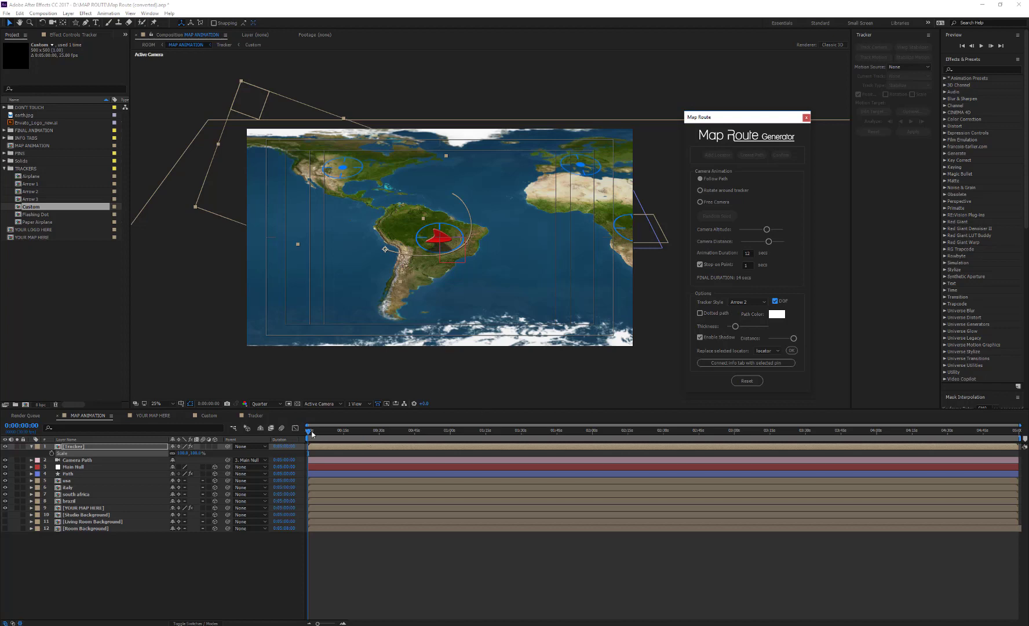
{"action": "left_click_drag", "start_coordinate": [312, 434], "coordinate": [319, 435]}
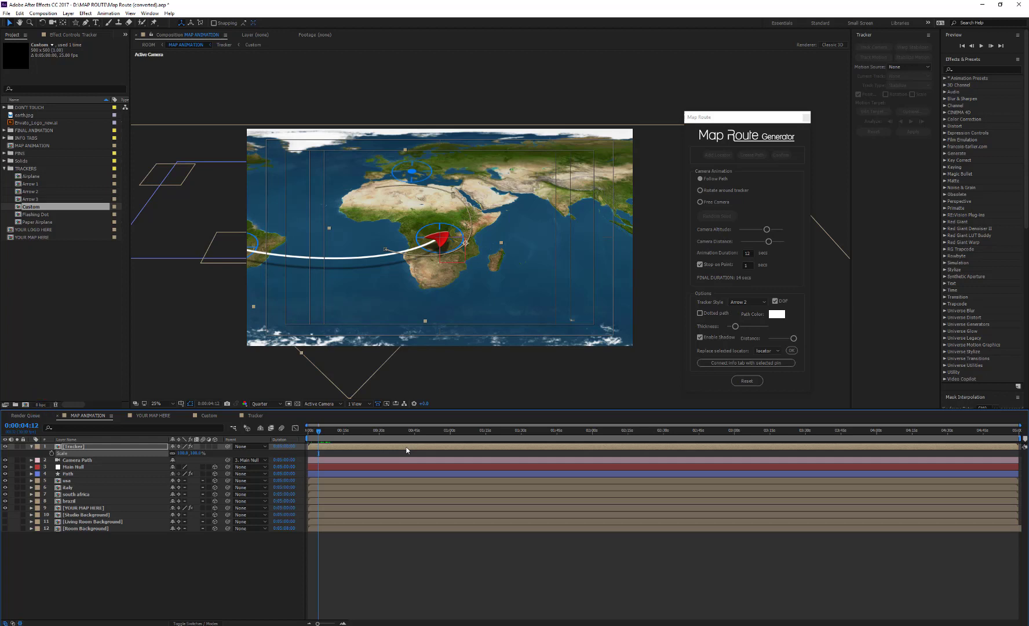
Step: Make the route a dotted line and set its Path Color to pink
{"action": "left_click", "coordinate": [700, 313]}
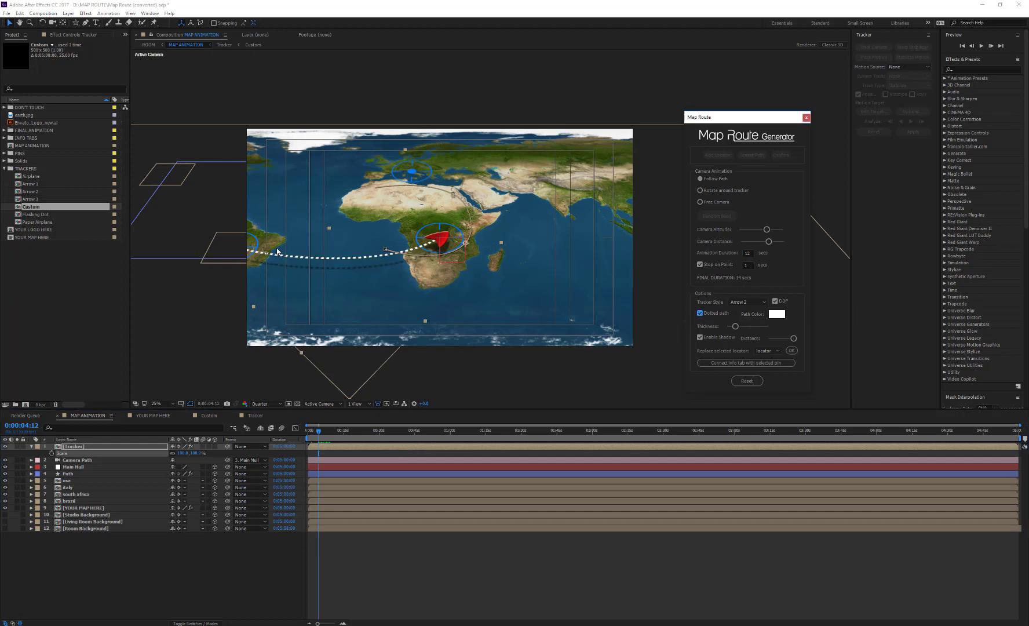
{"action": "left_click", "coordinate": [780, 316]}
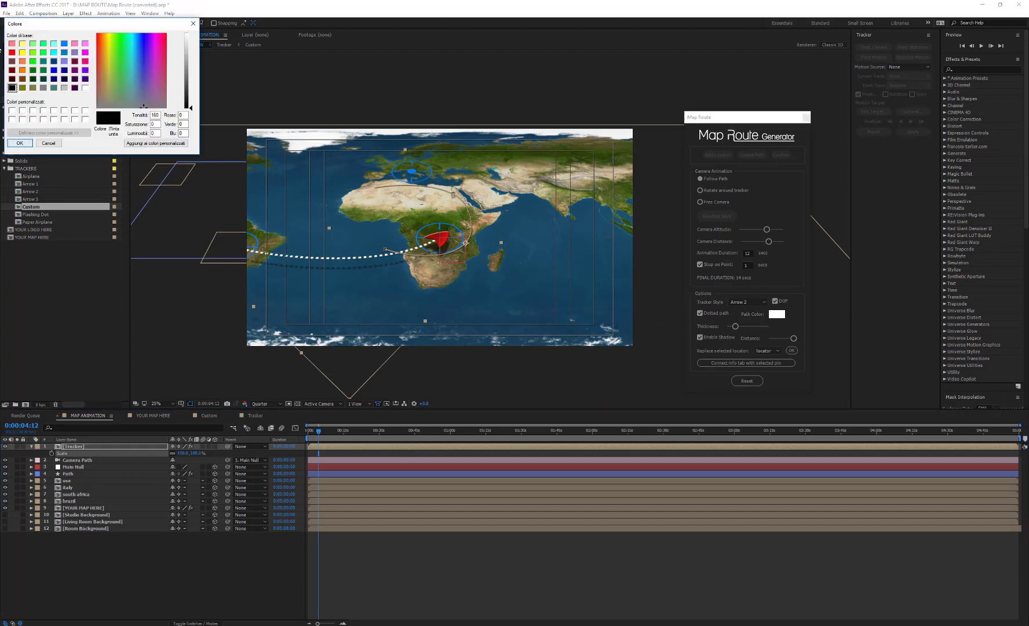
{"action": "left_click_drag", "start_coordinate": [134, 45], "coordinate": [161, 39]}
{"action": "left_click", "coordinate": [188, 70]}
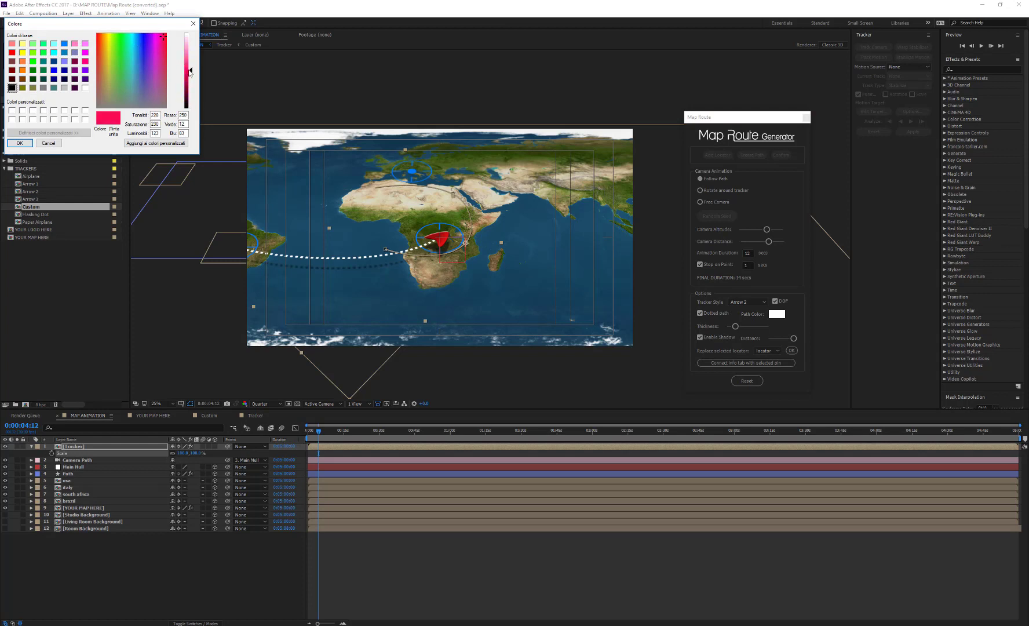
{"action": "left_click", "coordinate": [20, 143]}
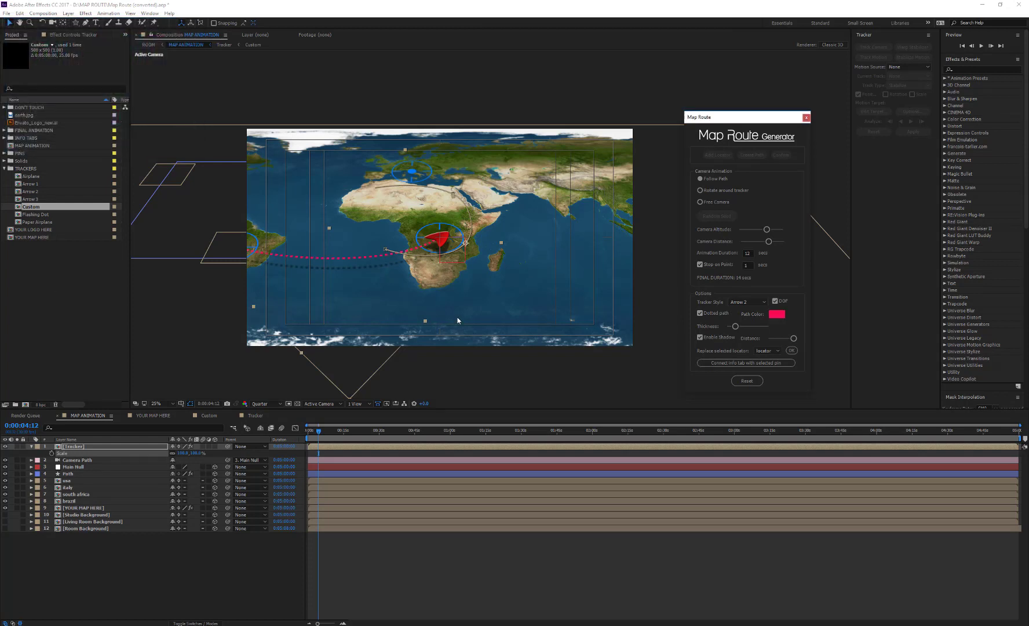
Step: Adjust the dotted route's Thickness, re-enable its shadow, and change the shadow Distance
{"action": "mouse_move", "coordinate": [735, 326]}
{"action": "left_mouse_down"}
{"action": "mouse_move", "coordinate": [753, 327]}
{"action": "mouse_move", "coordinate": [731, 330]}
{"action": "left_mouse_up"}
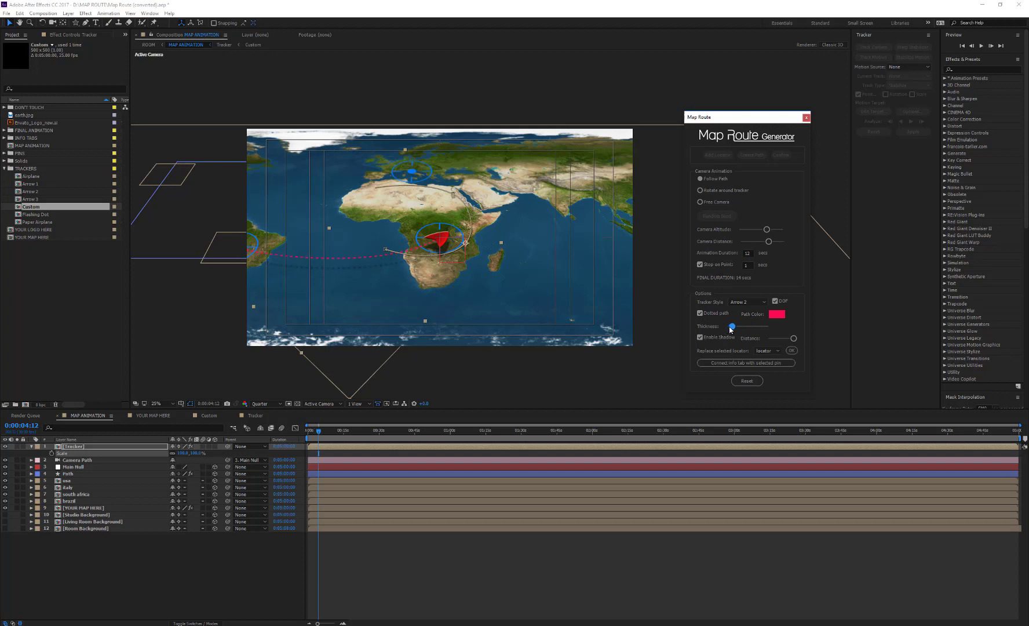
{"action": "left_click", "coordinate": [700, 337]}
{"action": "left_click", "coordinate": [700, 337]}
{"action": "mouse_move", "coordinate": [798, 341]}
{"action": "left_mouse_down"}
{"action": "mouse_move", "coordinate": [773, 341]}
{"action": "mouse_move", "coordinate": [803, 341]}
{"action": "left_mouse_up"}
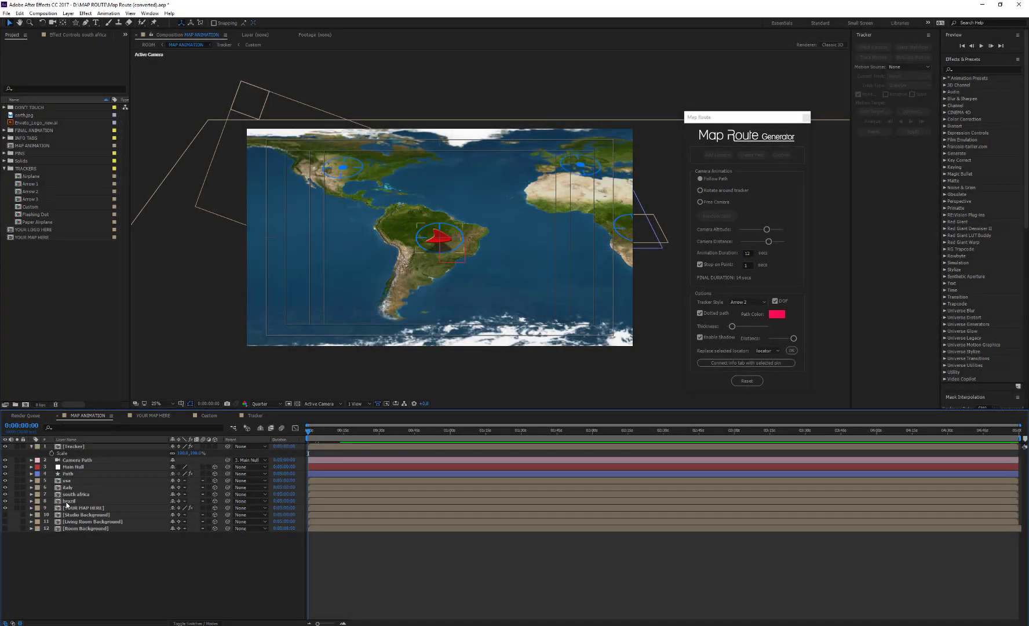
Step: Replace the usa, italy, south africa and brazil locators with Pin 4 and preview the camera move
{"action": "left_click", "coordinate": [68, 501]}
{"action": "left_click", "coordinate": [69, 493], "text": "shift"}
{"action": "left_click", "coordinate": [68, 481], "text": "shift"}
{"action": "left_click", "coordinate": [67, 481], "text": "shift"}
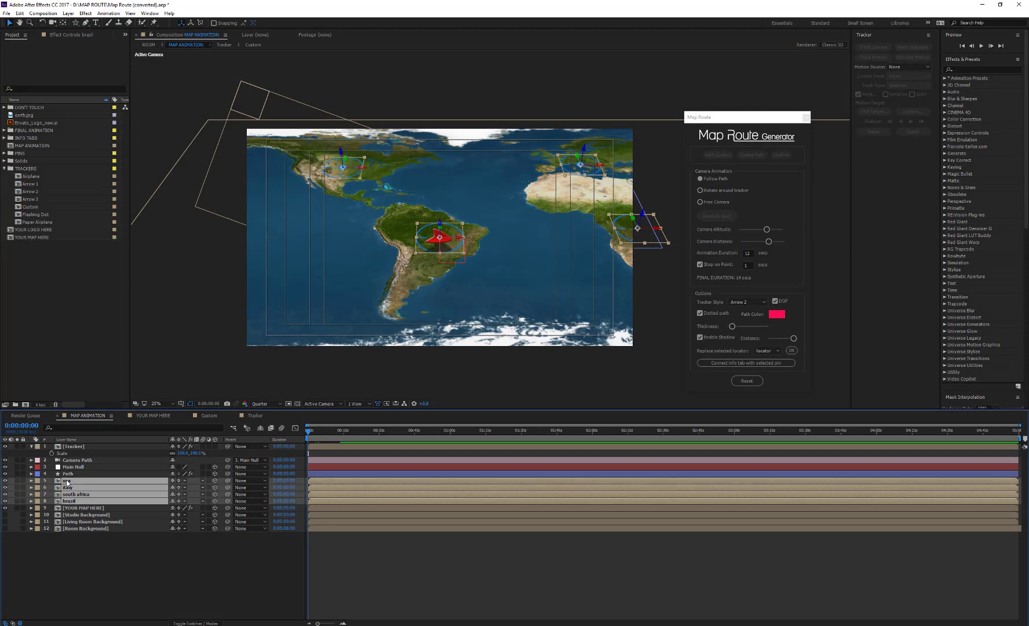
{"action": "left_click", "coordinate": [776, 351]}
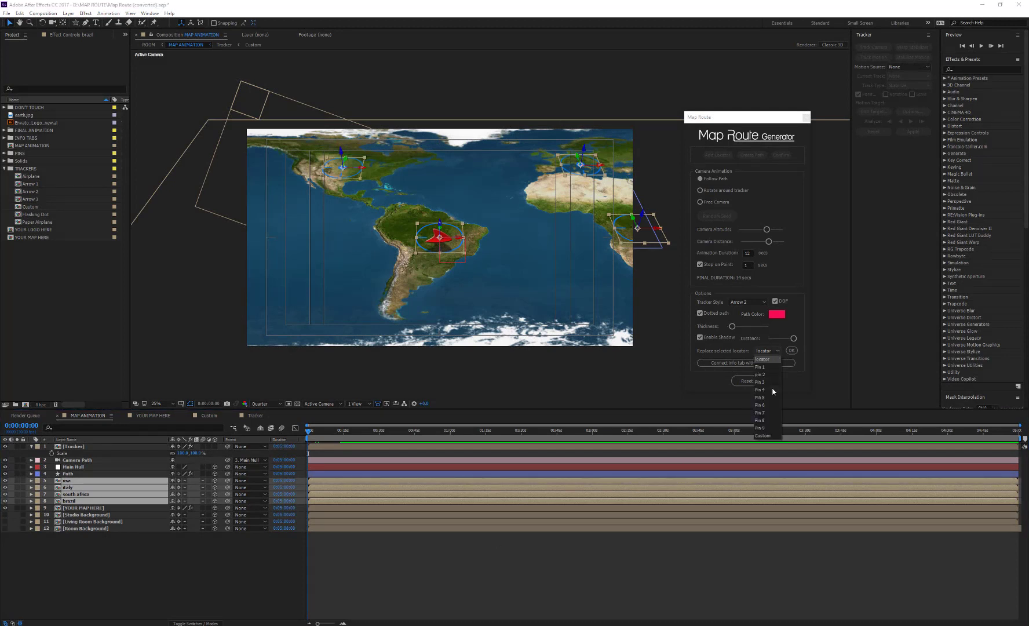
{"action": "left_click", "coordinate": [771, 390]}
{"action": "left_click", "coordinate": [791, 351]}
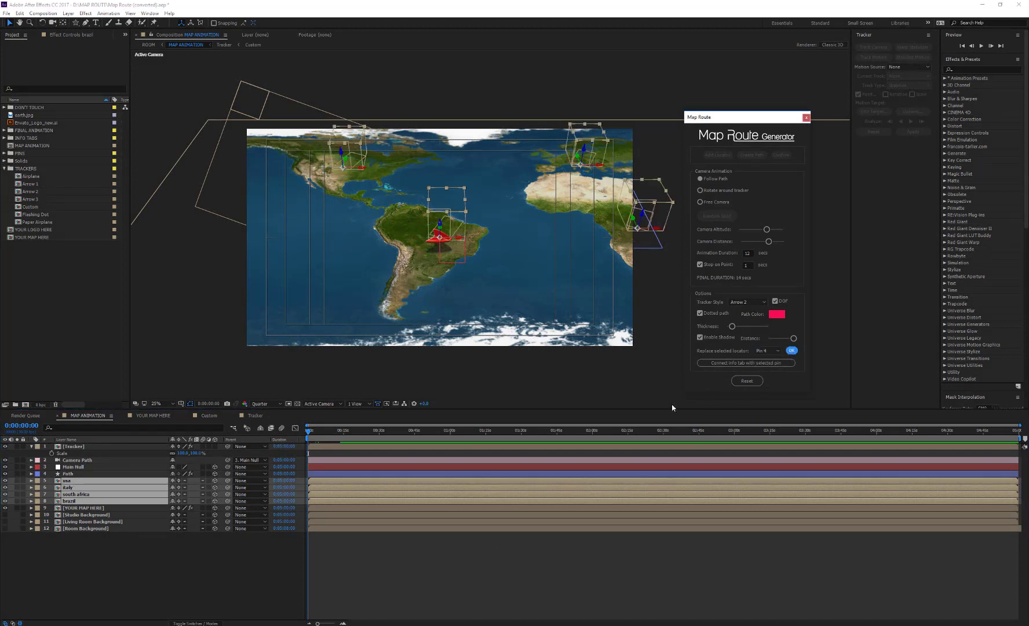
{"action": "left_click_drag", "start_coordinate": [309, 433], "coordinate": [349, 433]}
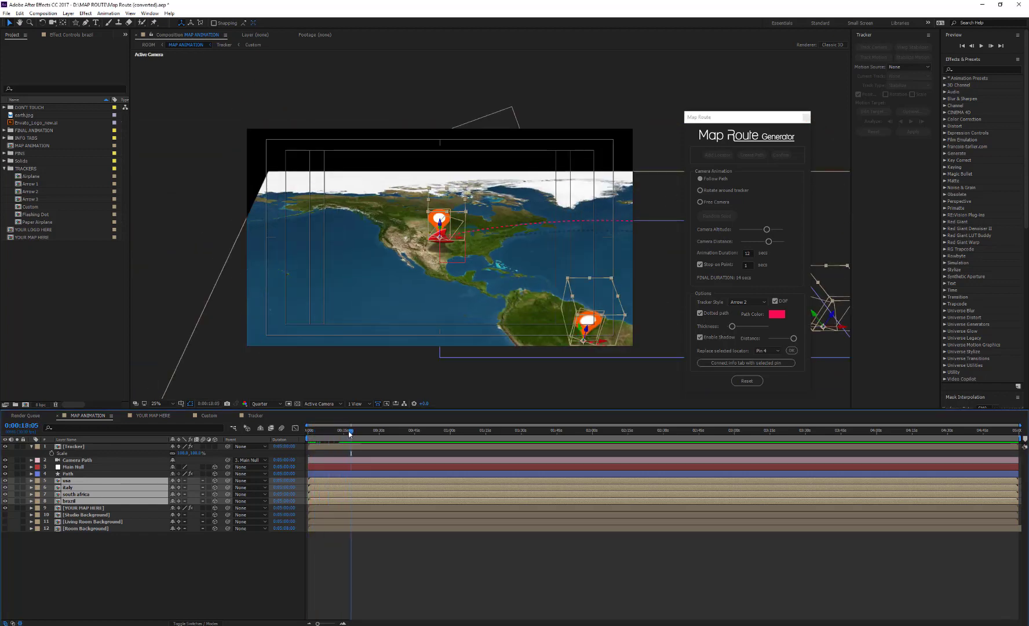
Step: Open the CUSTOM PIN comp from the PINS folder and create a blue star shape filling it
{"action": "left_click", "coordinate": [4, 153]}
{"action": "left_click", "coordinate": [35, 162]}
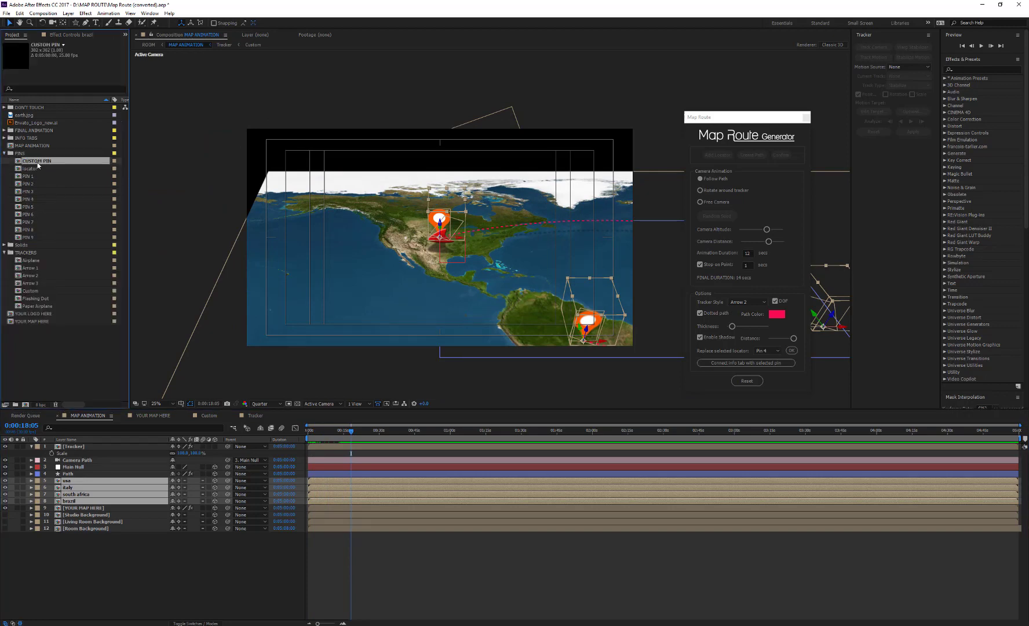
{"action": "double_click", "coordinate": [42, 161]}
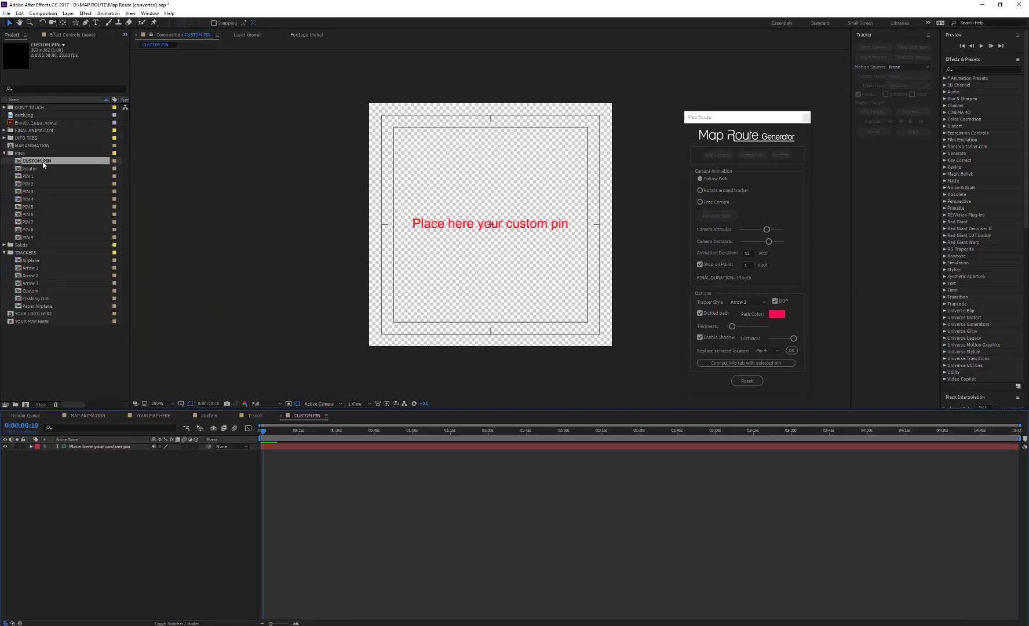
{"action": "double_click", "coordinate": [75, 22]}
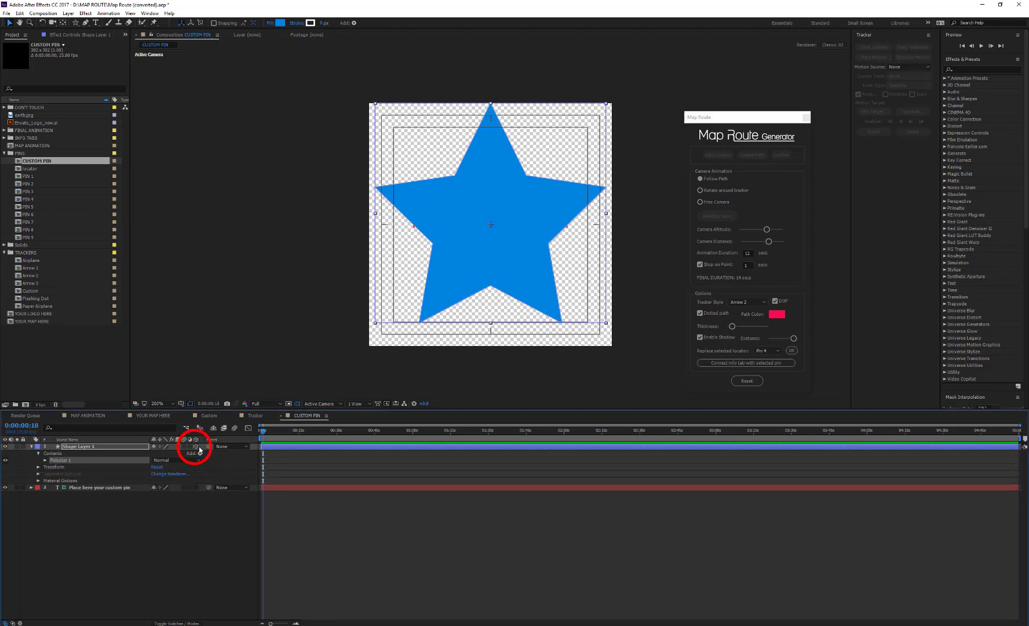
{"action": "left_click", "coordinate": [93, 416]}
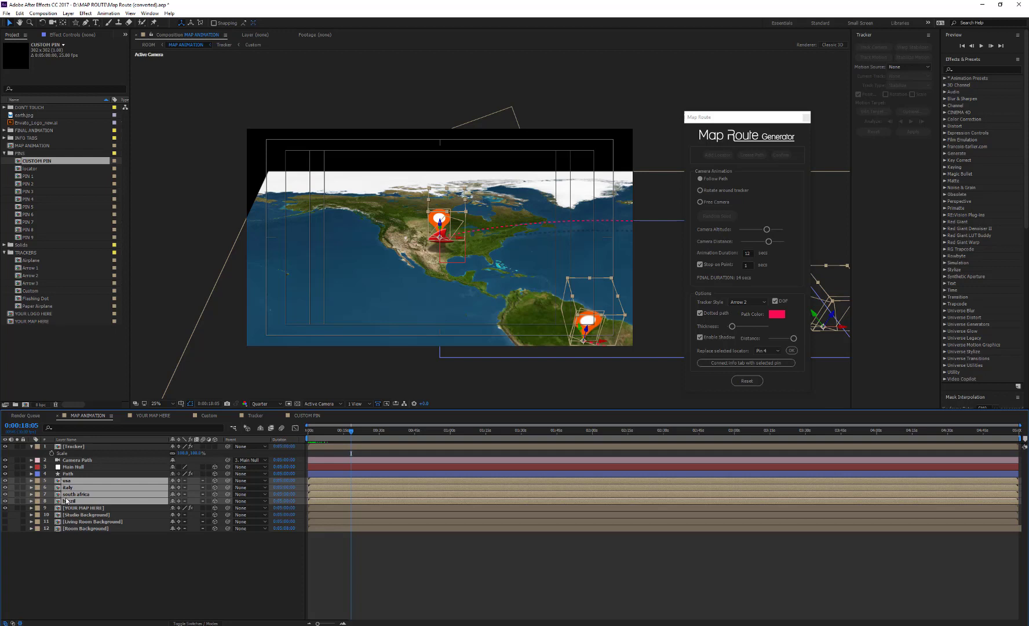
Step: Replace the four Pin 4 locators with the Custom star pin and scrub along the route
{"action": "left_click", "coordinate": [773, 351]}
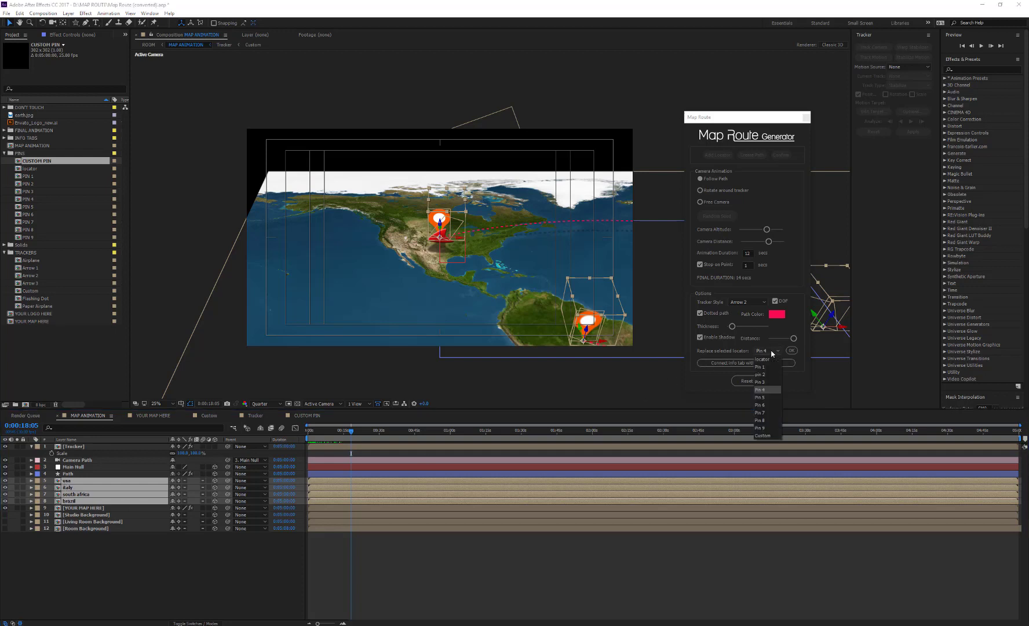
{"action": "left_click", "coordinate": [763, 435]}
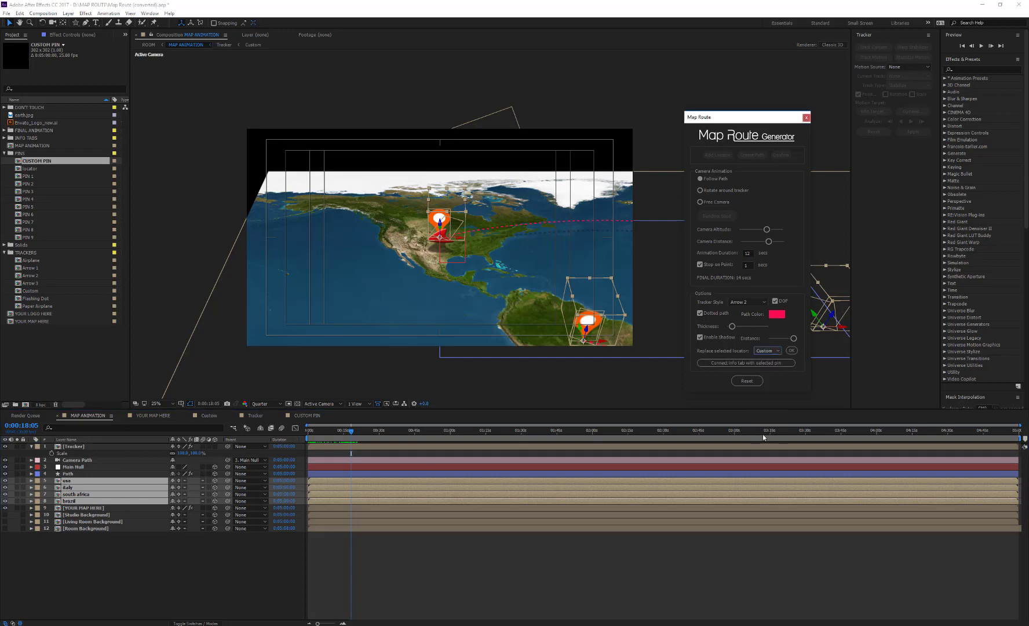
{"action": "left_click", "coordinate": [792, 351]}
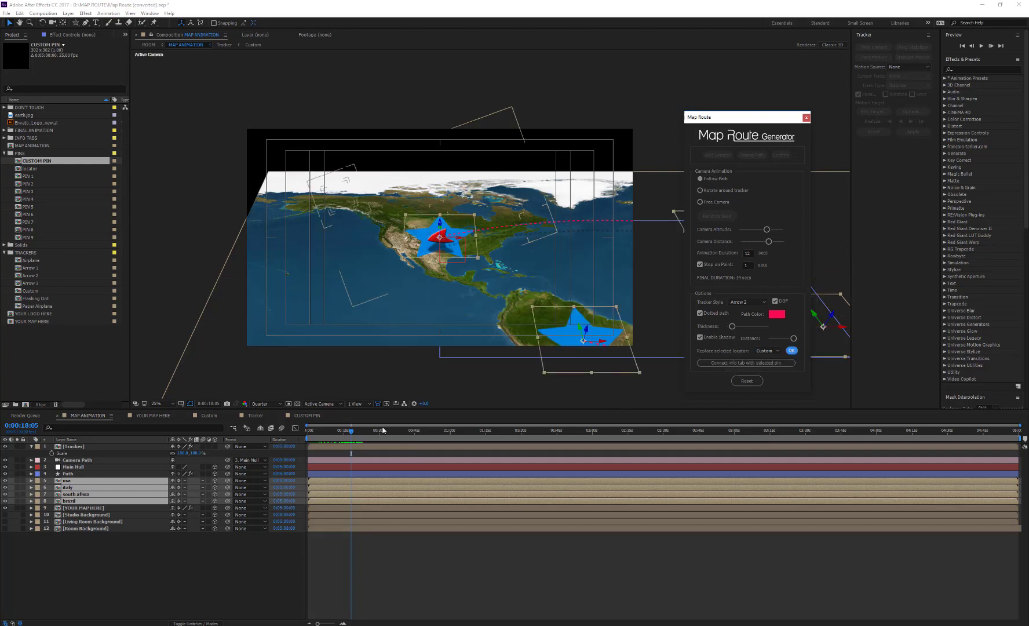
{"action": "left_click", "coordinate": [307, 433]}
{"action": "left_click_drag", "start_coordinate": [307, 436], "coordinate": [347, 435]}
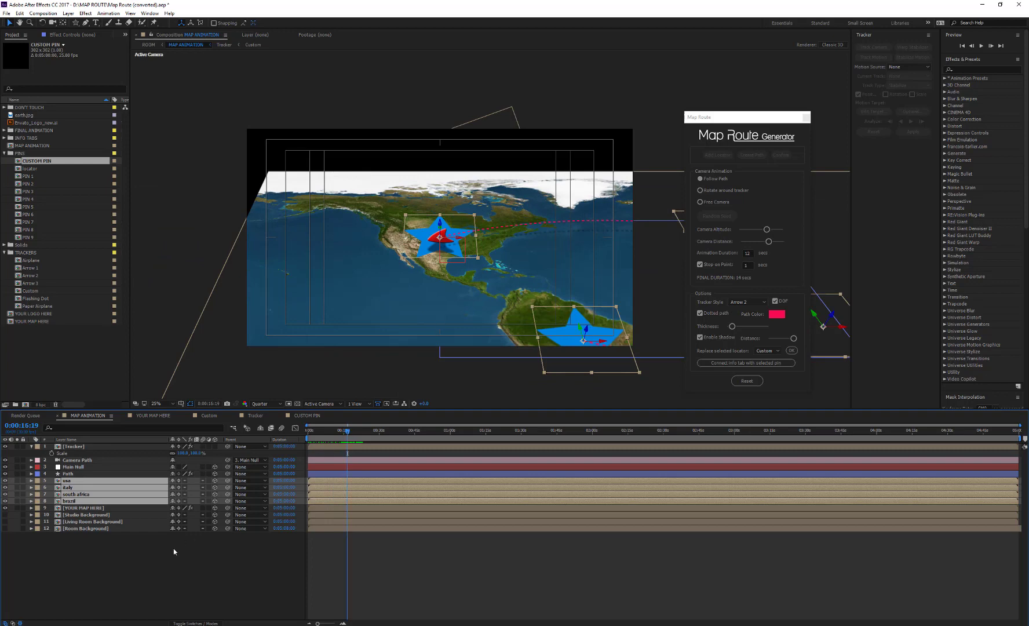
Step: In CUSTOM PIN, set the star layer's Anchor Point Y to 256 to raise the star
{"action": "double_click", "coordinate": [39, 160]}
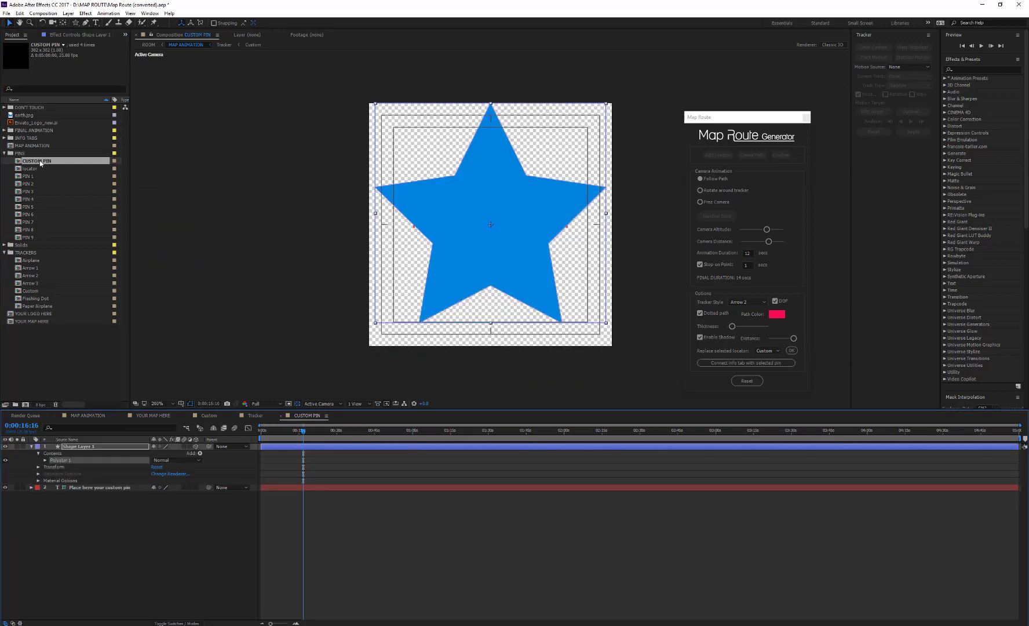
{"action": "left_click", "coordinate": [101, 448]}
{"action": "key", "text": "a"}
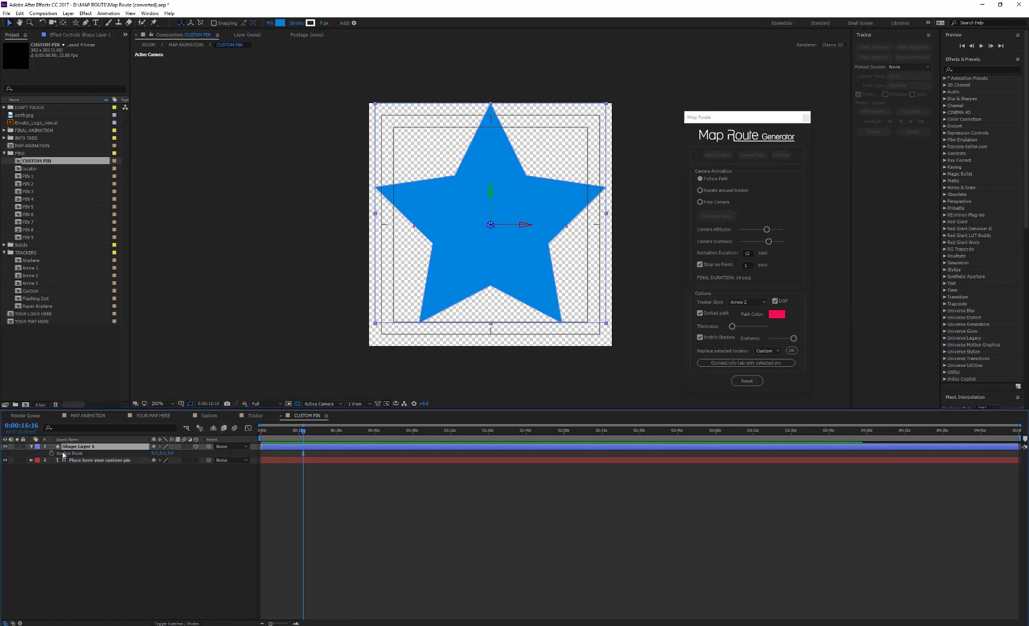
{"action": "left_click_drag", "start_coordinate": [164, 455], "coordinate": [197, 455]}
{"action": "left_click", "coordinate": [147, 489]}
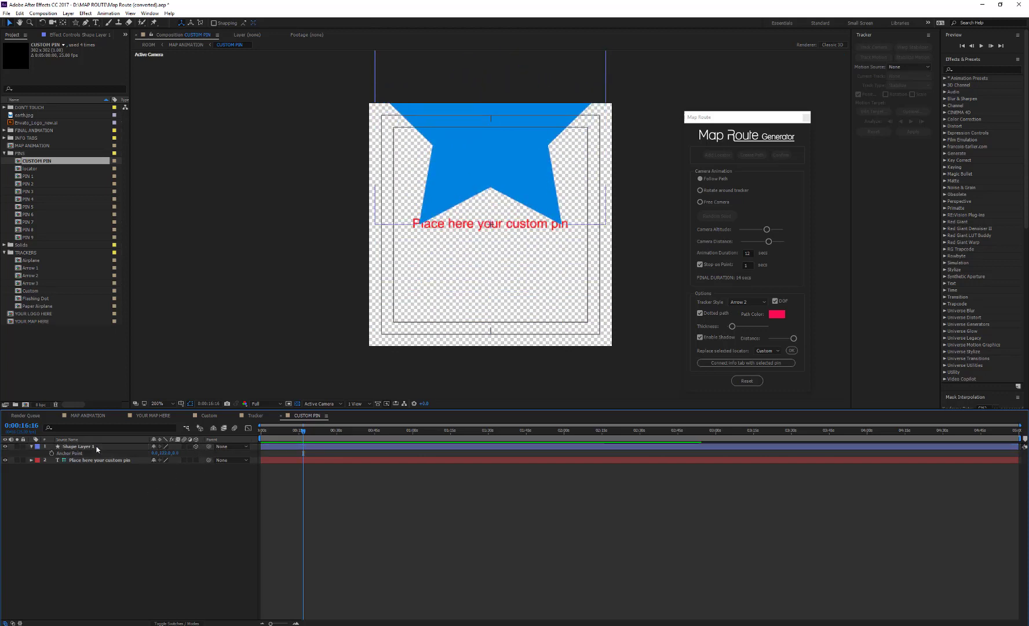
Step: Set the star layer's X Rotation to 90° so it stands upright
{"action": "left_click", "coordinate": [100, 447]}
{"action": "key", "text": "r"}
{"action": "left_click", "coordinate": [164, 459]}
{"action": "key", "text": "Return"}
{"action": "left_click", "coordinate": [155, 502]}
{"action": "left_click", "coordinate": [88, 415]}
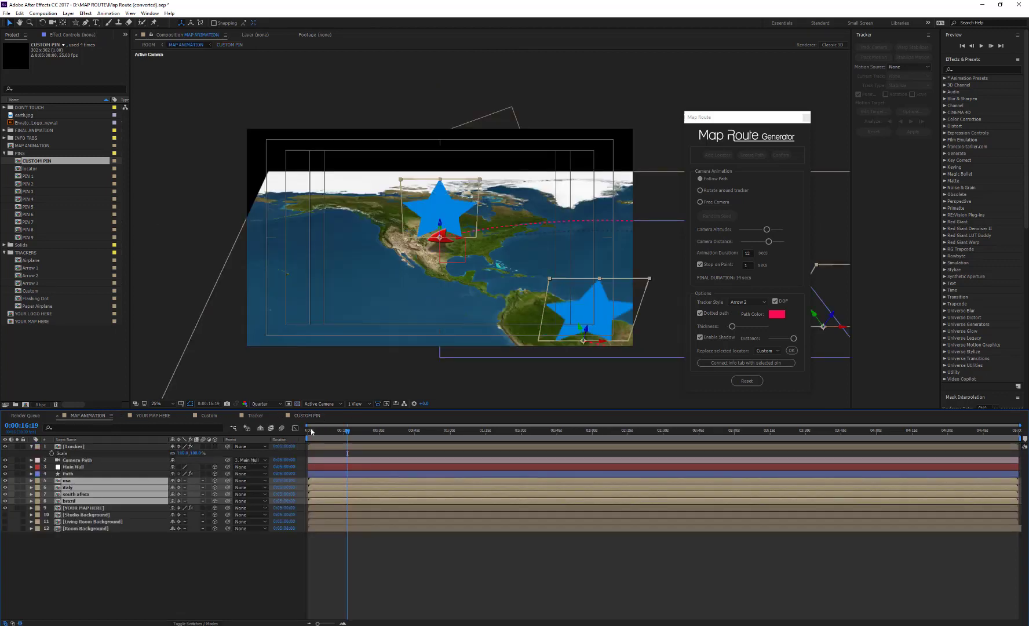
Step: Preview the camera sweep and scale the four pin layers down to 46%
{"action": "left_click_drag", "start_coordinate": [312, 431], "coordinate": [346, 430]}
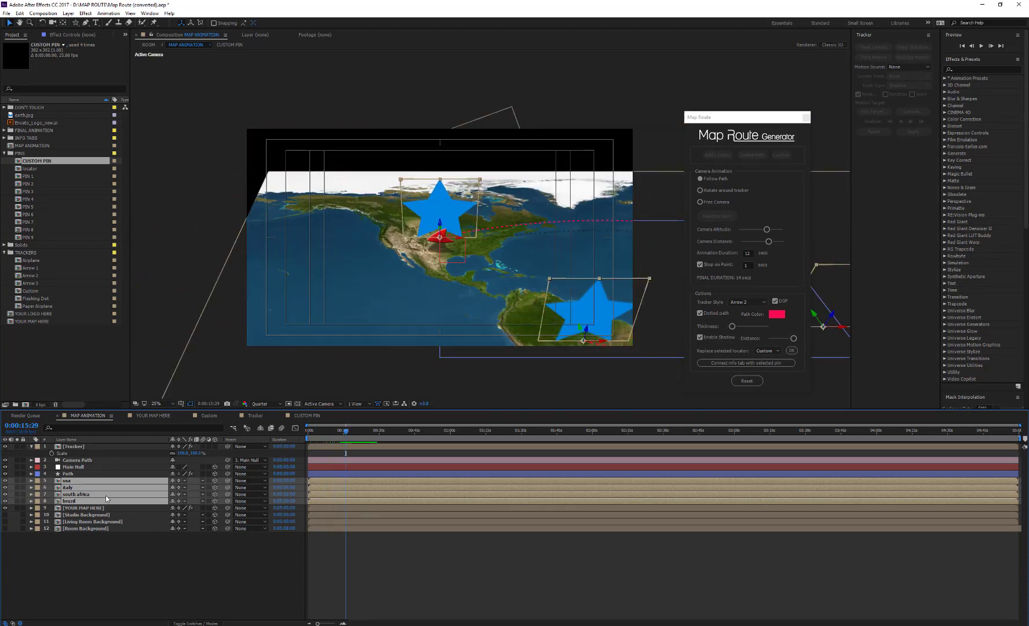
{"action": "key", "text": "s"}
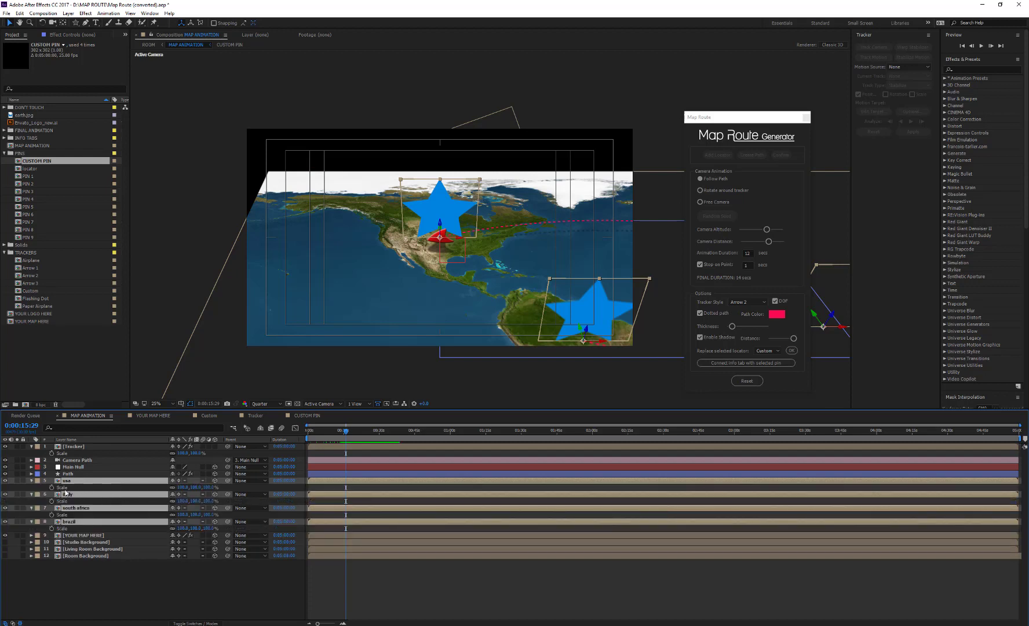
{"action": "mouse_move", "coordinate": [183, 490]}
{"action": "left_mouse_down"}
{"action": "mouse_move", "coordinate": [148, 491]}
{"action": "mouse_move", "coordinate": [171, 499]}
{"action": "left_mouse_up"}
Step: Try tilting the four pins' X Rotation, then undo it back to zero and collapse properties
{"action": "key", "text": "r"}
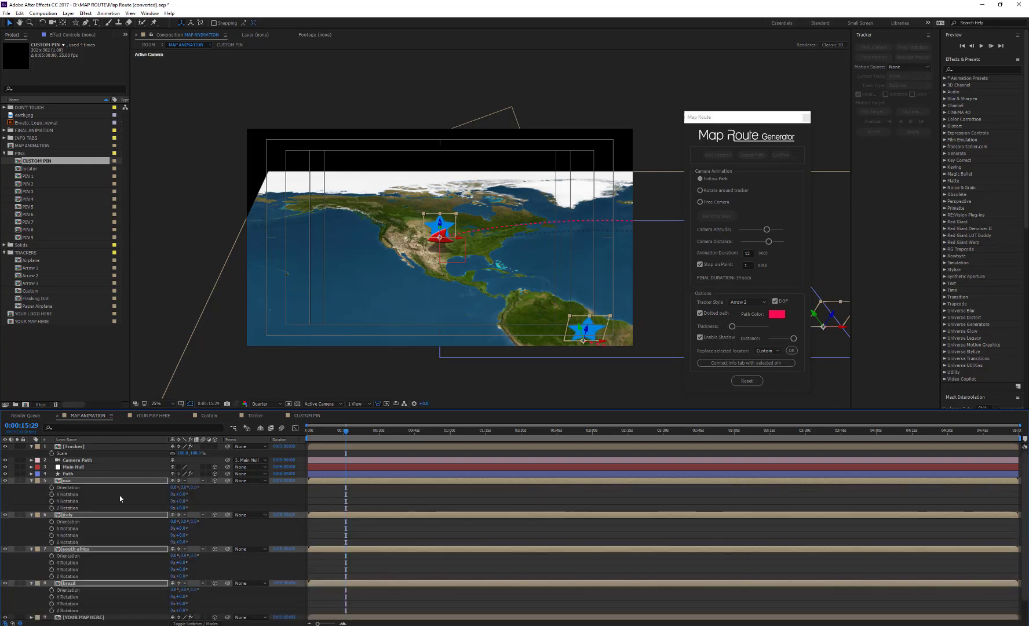
{"action": "mouse_move", "coordinate": [180, 494]}
{"action": "left_mouse_down"}
{"action": "mouse_move", "coordinate": [188, 508]}
{"action": "mouse_move", "coordinate": [208, 507]}
{"action": "mouse_move", "coordinate": [186, 501]}
{"action": "left_mouse_up"}
{"action": "left_click", "coordinate": [186, 508]}
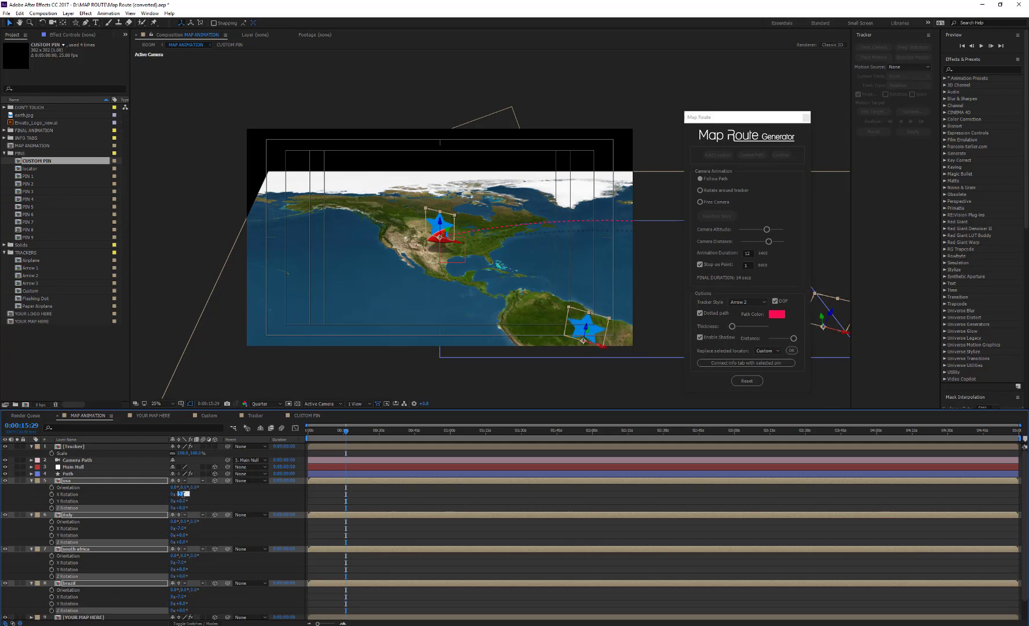
{"action": "key", "text": "ctrl+z"}
{"action": "key", "text": "ctrl+z"}
{"action": "left_click", "coordinate": [207, 495]}
{"action": "key", "text": "u"}
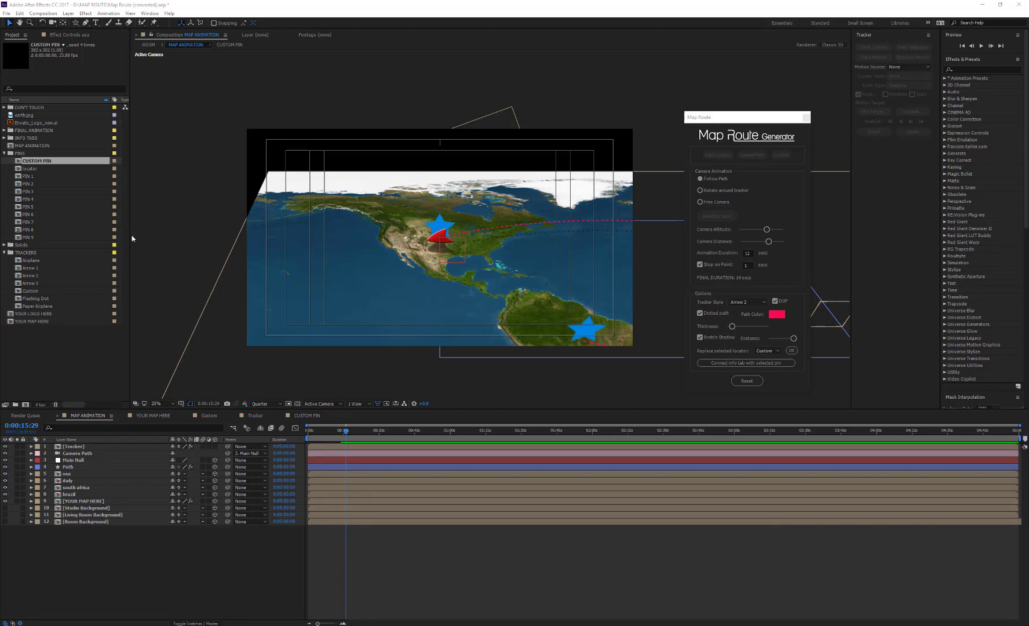
Step: Open the PIN 1 comp and show its COLOR CONTROLS effect settings
{"action": "left_click", "coordinate": [24, 154]}
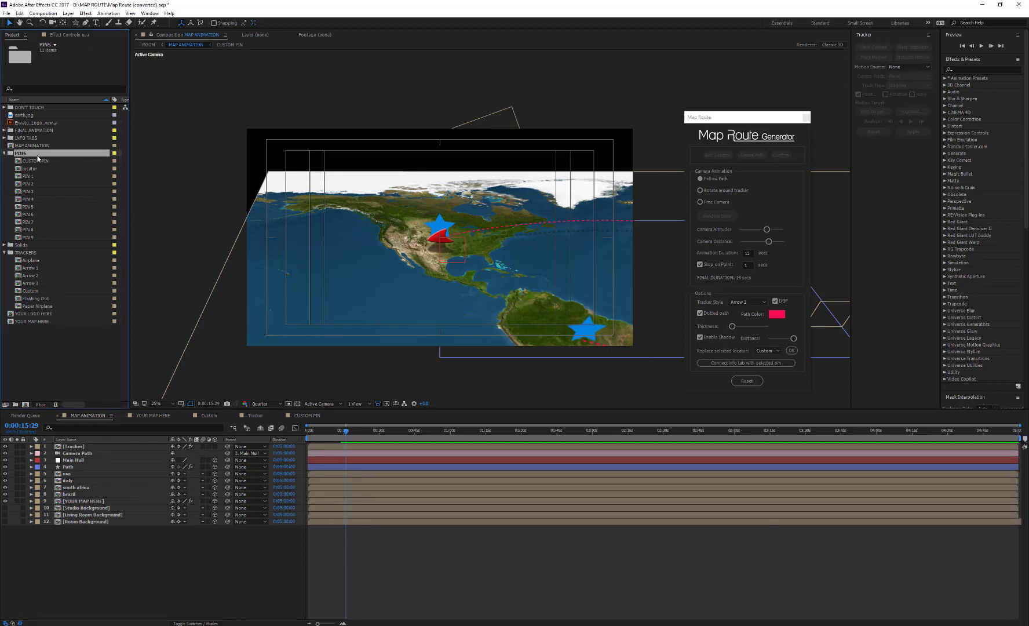
{"action": "left_click", "coordinate": [29, 176]}
{"action": "double_click", "coordinate": [31, 177]}
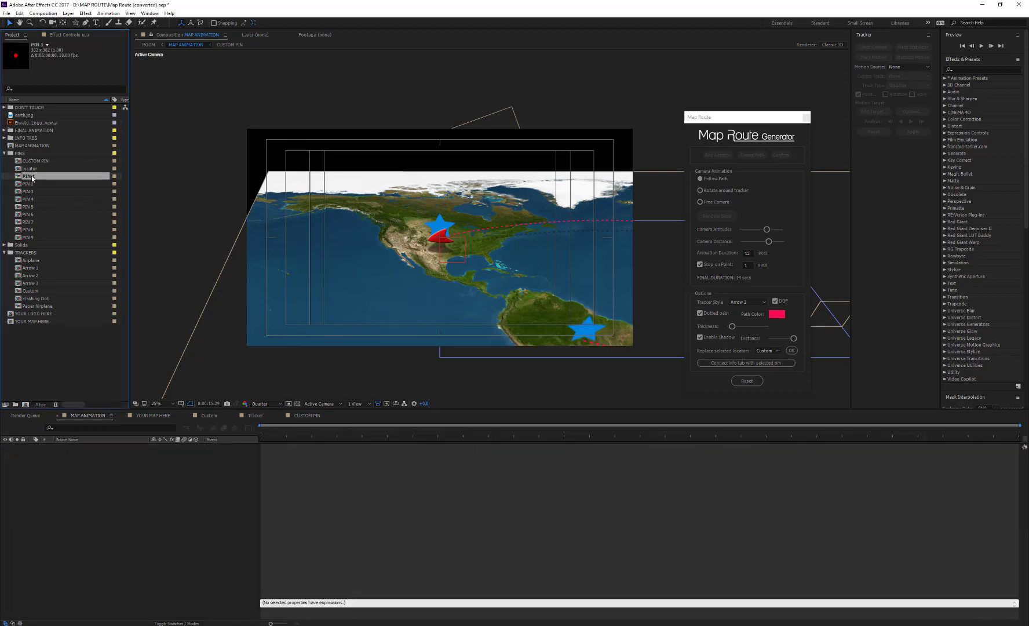
{"action": "left_click", "coordinate": [102, 447]}
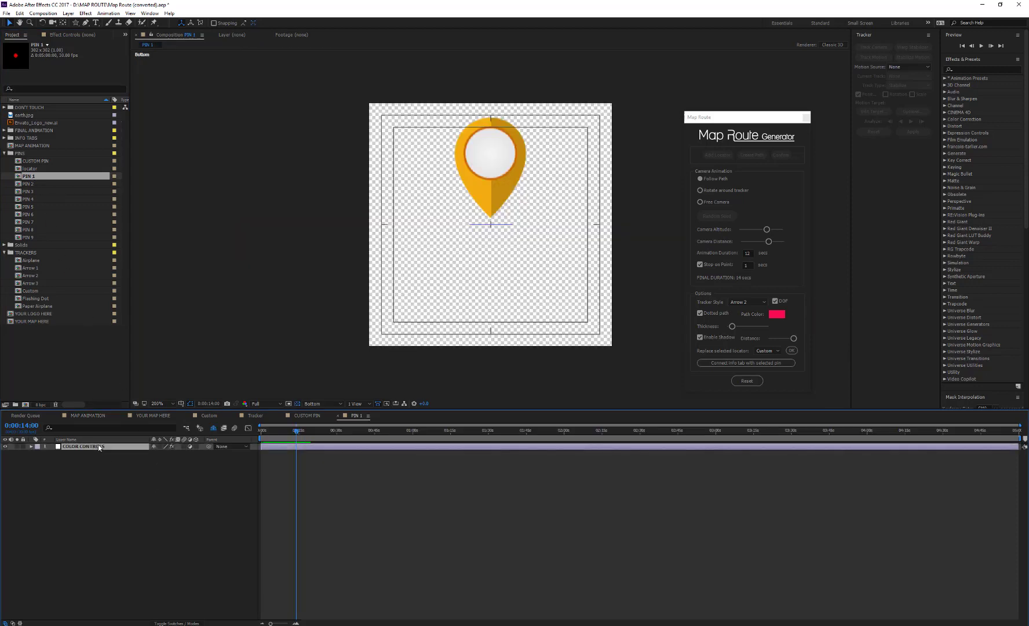
{"action": "left_click", "coordinate": [86, 35]}
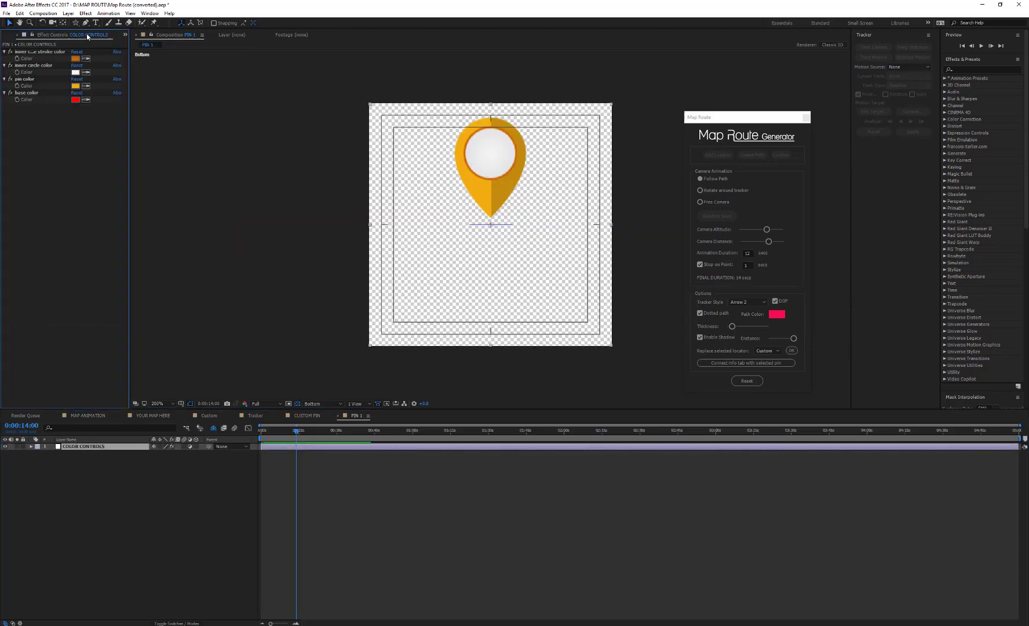
Step: Set PIN 1's colours: green ring, blue body, near-black centre and green base
{"action": "left_click", "coordinate": [76, 58]}
{"action": "left_click", "coordinate": [823, 288]}
{"action": "left_click", "coordinate": [887, 221]}
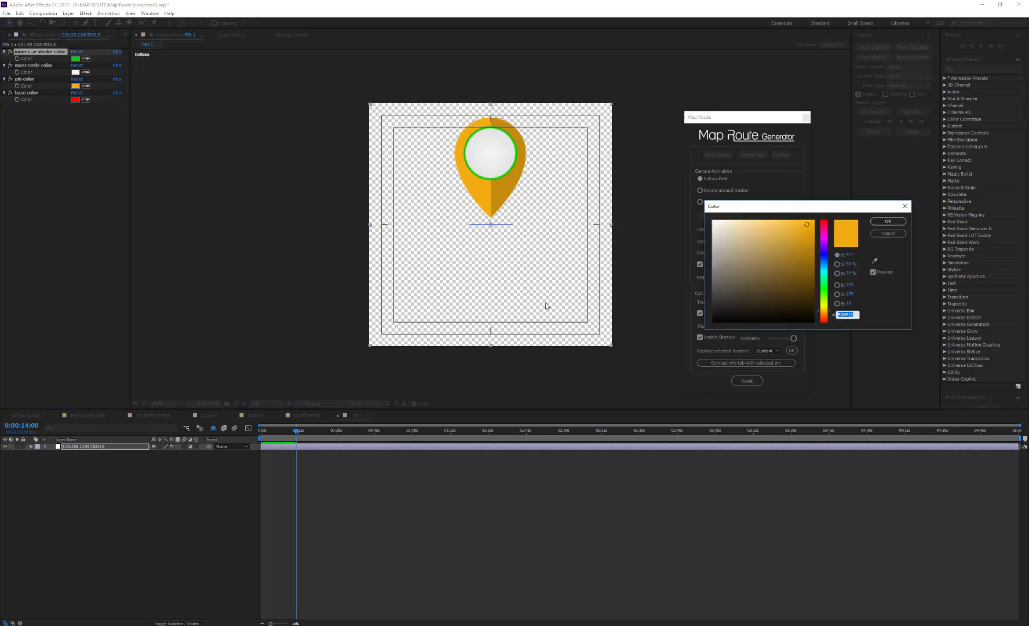
{"action": "left_click", "coordinate": [823, 263]}
{"action": "left_click", "coordinate": [887, 222]}
{"action": "left_click", "coordinate": [712, 316]}
{"action": "left_click", "coordinate": [888, 221]}
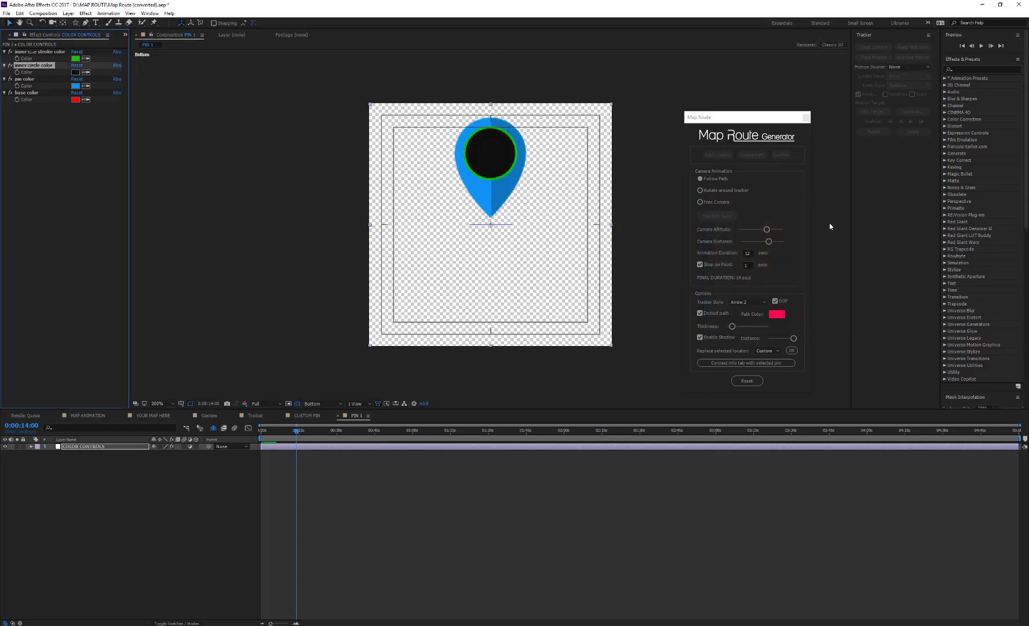
{"action": "left_click", "coordinate": [823, 289]}
{"action": "left_click", "coordinate": [888, 221]}
{"action": "left_click", "coordinate": [93, 416]}
Step: Replace the usa star marker with the Pin 1 locator style and preview it
{"action": "left_click", "coordinate": [74, 494]}
{"action": "left_click", "coordinate": [67, 474]}
{"action": "left_click", "coordinate": [67, 475]}
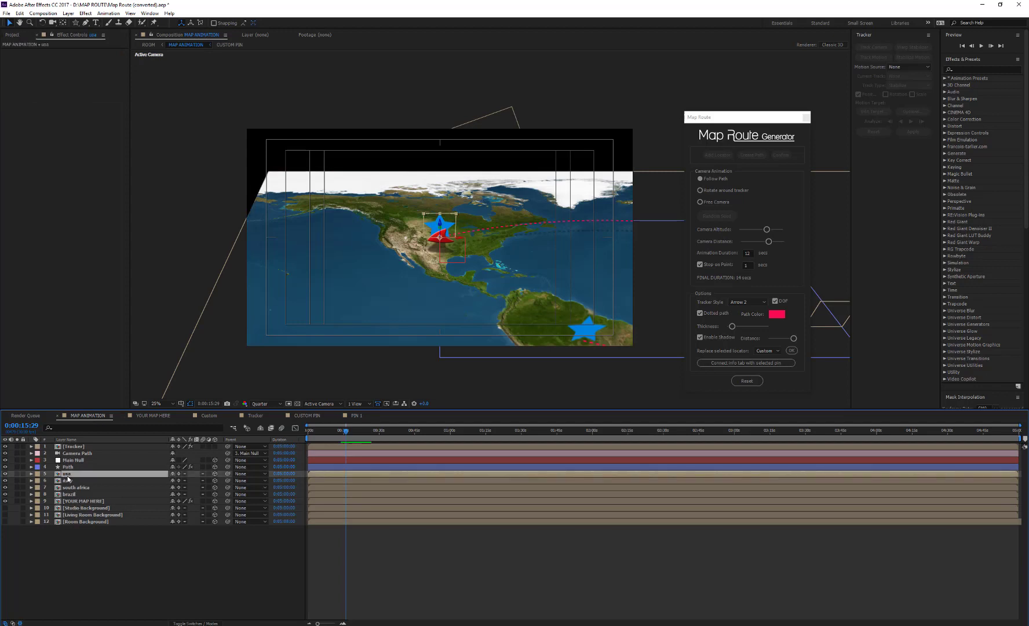
{"action": "left_click", "coordinate": [767, 351]}
{"action": "left_click", "coordinate": [761, 369]}
{"action": "left_click", "coordinate": [792, 349]}
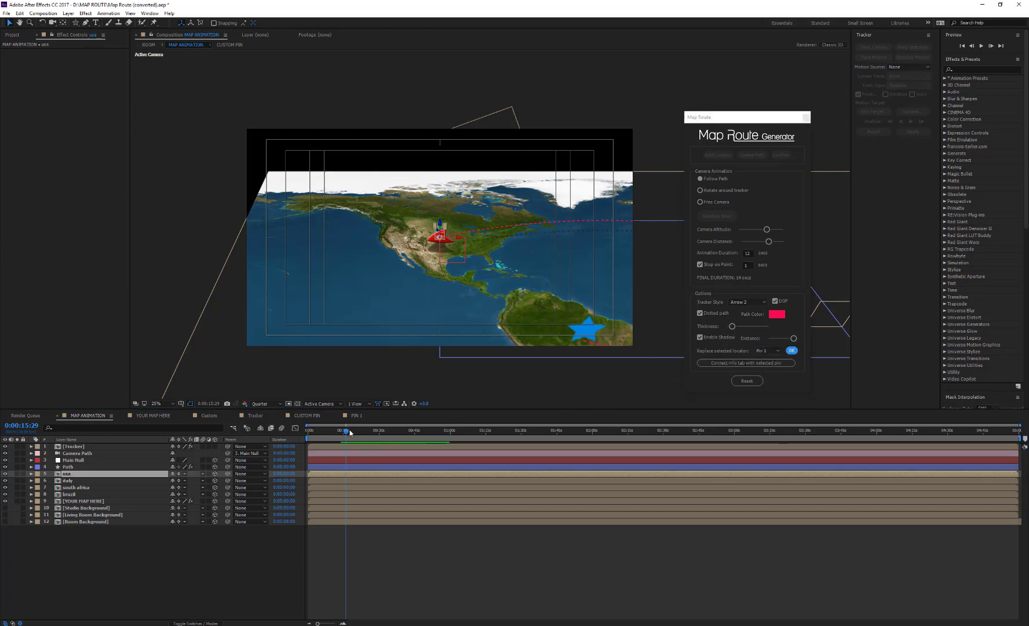
{"action": "mouse_move", "coordinate": [347, 432]}
{"action": "left_mouse_down"}
{"action": "mouse_move", "coordinate": [362, 429]}
{"action": "mouse_move", "coordinate": [328, 431]}
{"action": "mouse_move", "coordinate": [339, 431]}
{"action": "left_mouse_up"}
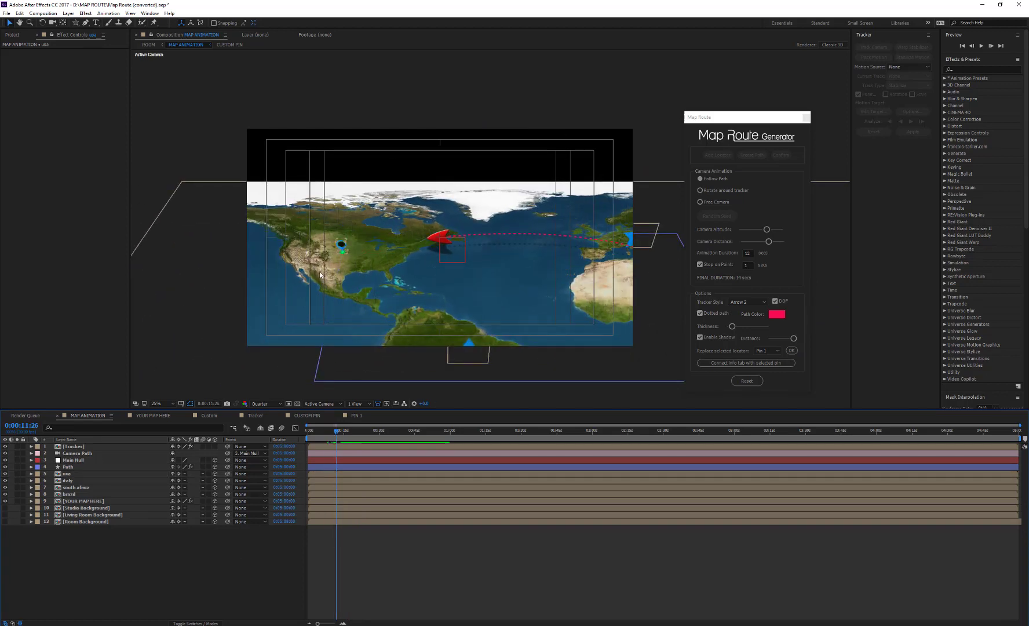
Step: Enlarge the usa pin layer's scale from 43% to 84%
{"action": "left_click", "coordinate": [83, 472]}
{"action": "key", "text": "s"}
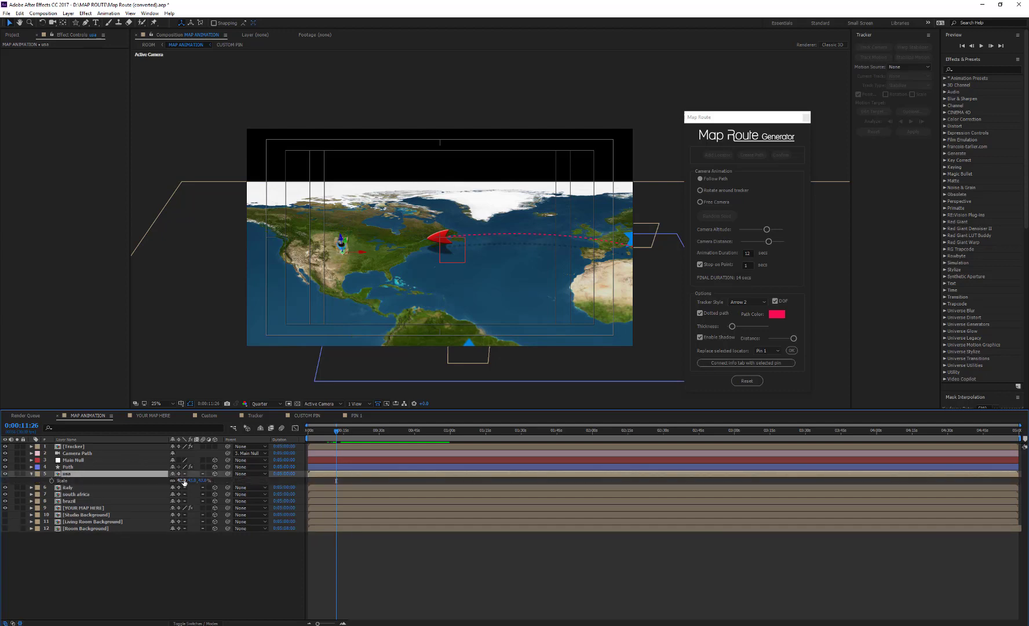
{"action": "left_click_drag", "start_coordinate": [184, 482], "coordinate": [208, 482]}
{"action": "left_click", "coordinate": [196, 545]}
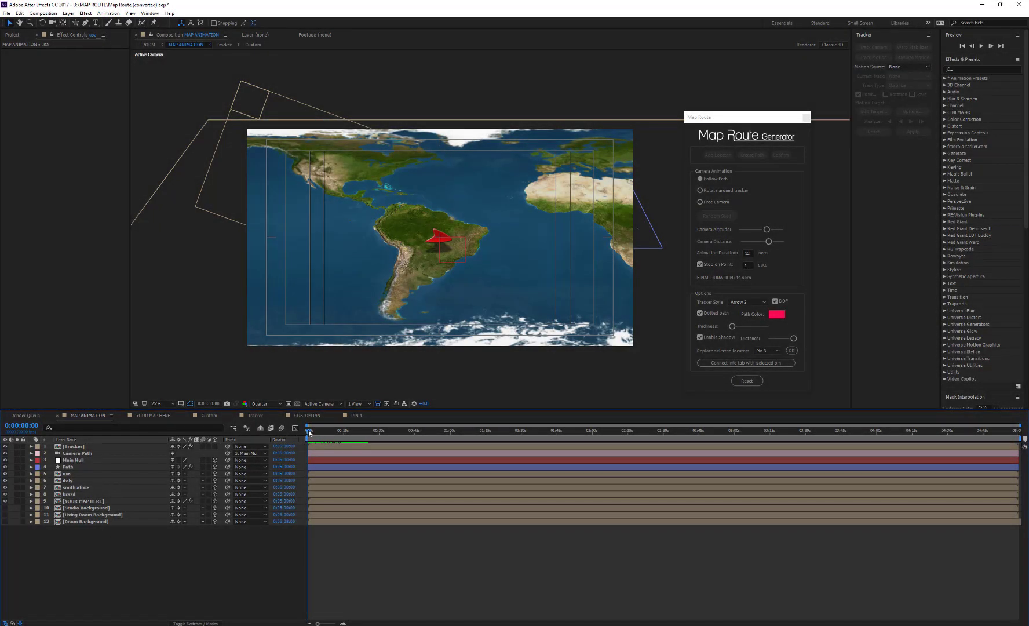
Step: Make the south africa pin start when the route reaches Africa
{"action": "key", "text": "space"}
{"action": "key", "text": "space"}
{"action": "left_click_drag", "start_coordinate": [307, 429], "coordinate": [310, 429]}
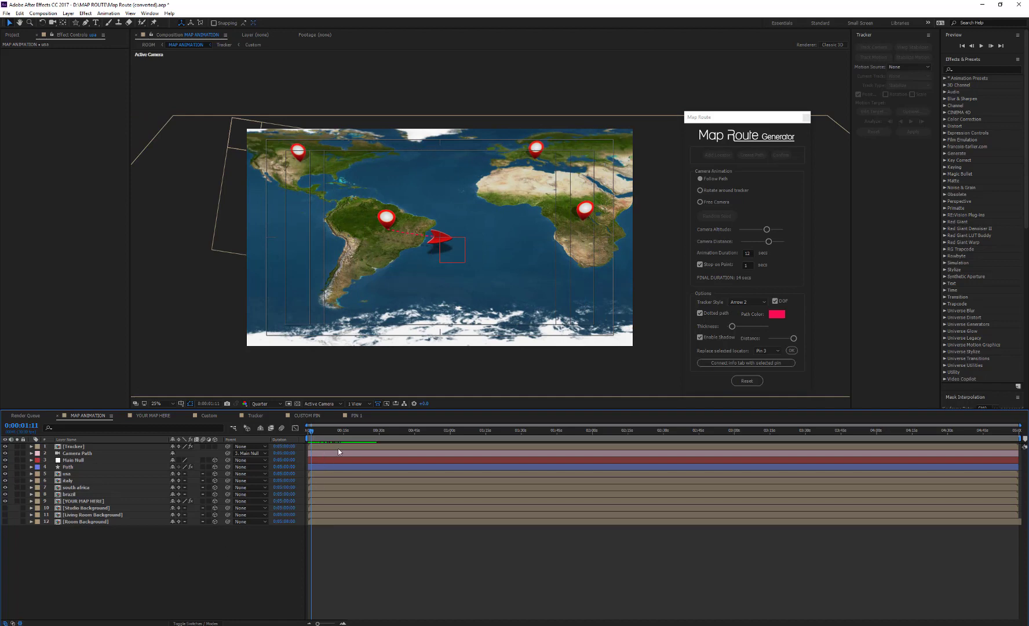
{"action": "left_click_drag", "start_coordinate": [311, 430], "coordinate": [315, 430]}
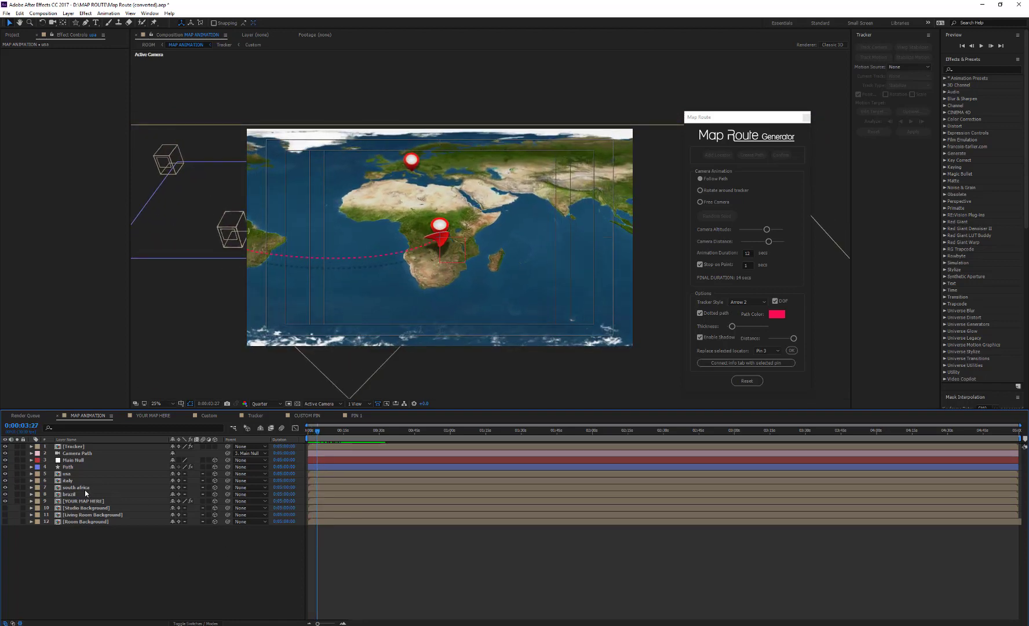
{"action": "left_click", "coordinate": [127, 489]}
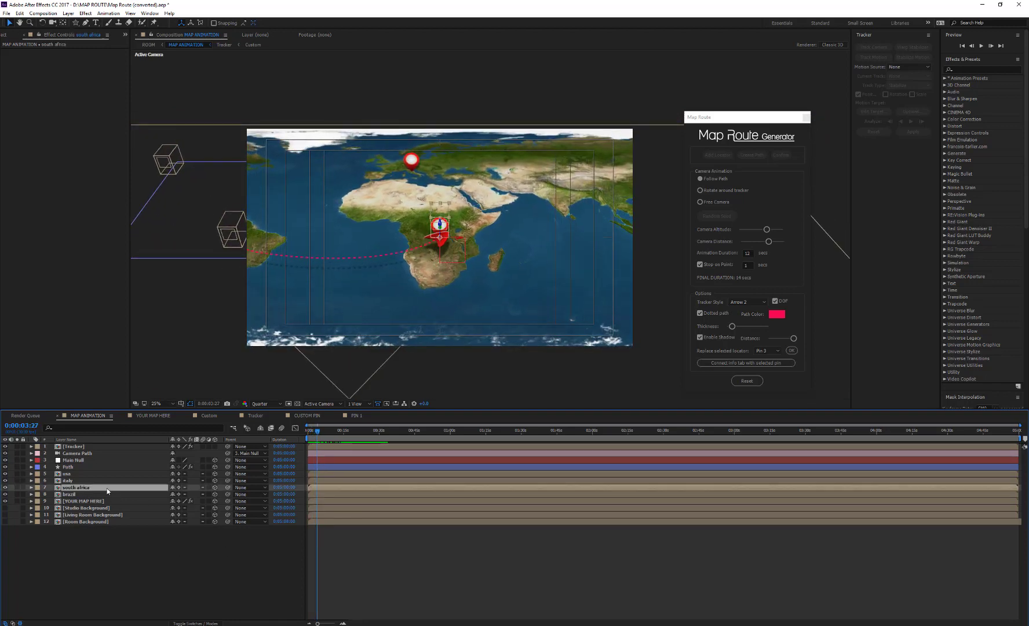
{"action": "left_click_drag", "start_coordinate": [321, 487], "coordinate": [328, 487]}
Step: Delay the italy and usa pins to their route arrival times, then preview from the start
{"action": "left_click_drag", "start_coordinate": [316, 430], "coordinate": [326, 433]}
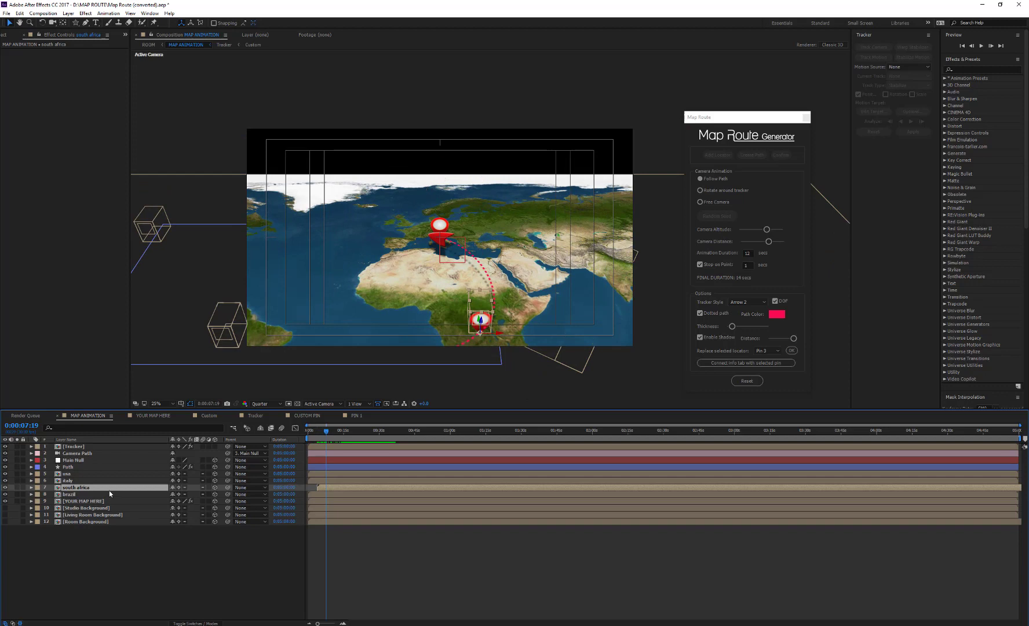
{"action": "left_click", "coordinate": [84, 482]}
{"action": "left_click_drag", "start_coordinate": [318, 479], "coordinate": [335, 479]}
{"action": "left_click_drag", "start_coordinate": [326, 431], "coordinate": [343, 433]}
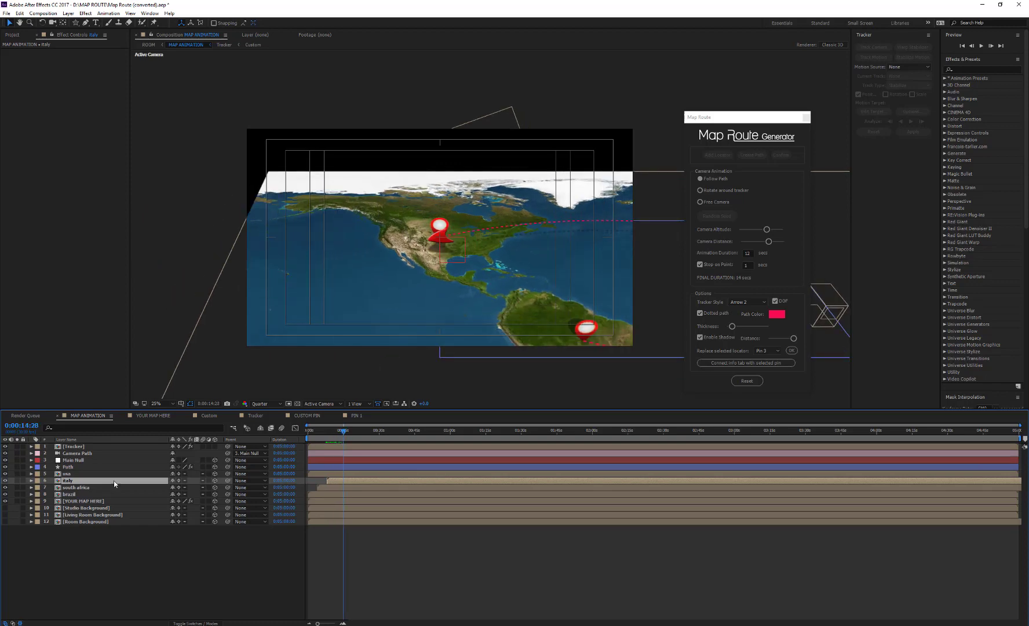
{"action": "left_click", "coordinate": [83, 474]}
{"action": "left_click_drag", "start_coordinate": [316, 477], "coordinate": [344, 471]}
{"action": "left_click_drag", "start_coordinate": [315, 429], "coordinate": [297, 432]}
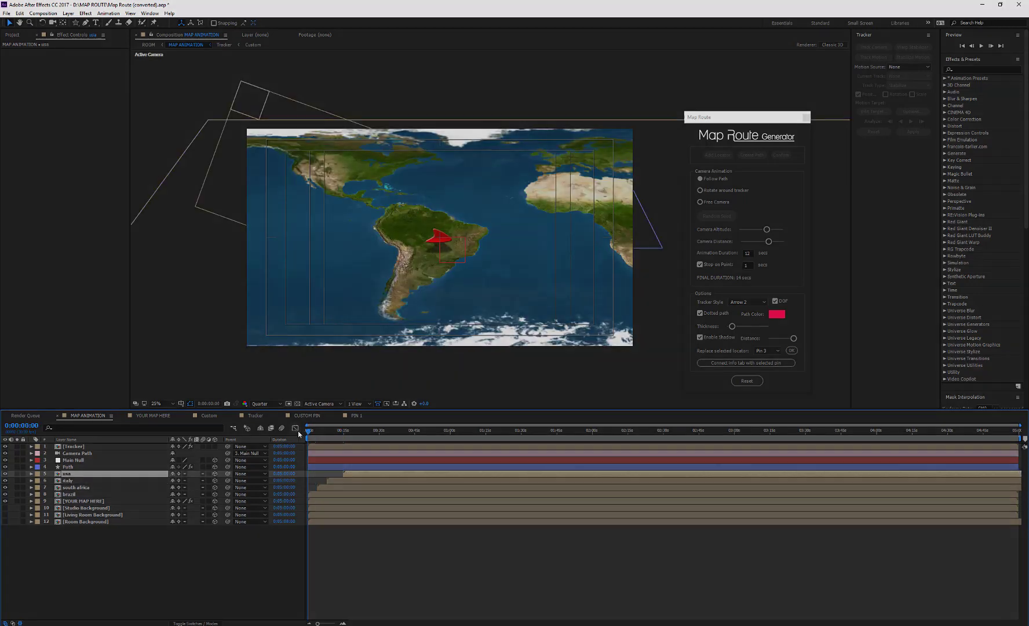
{"action": "key", "text": "space"}
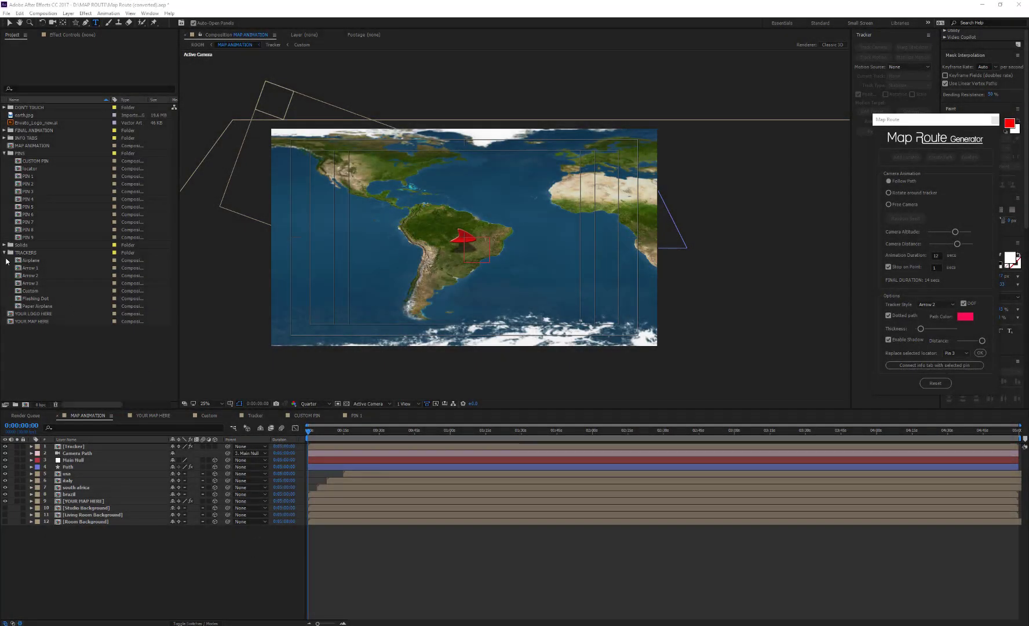
Step: Collapse TRACKERS and PINS, expand INFO TABS, and browse its four callout style folders
{"action": "left_click", "coordinate": [5, 252]}
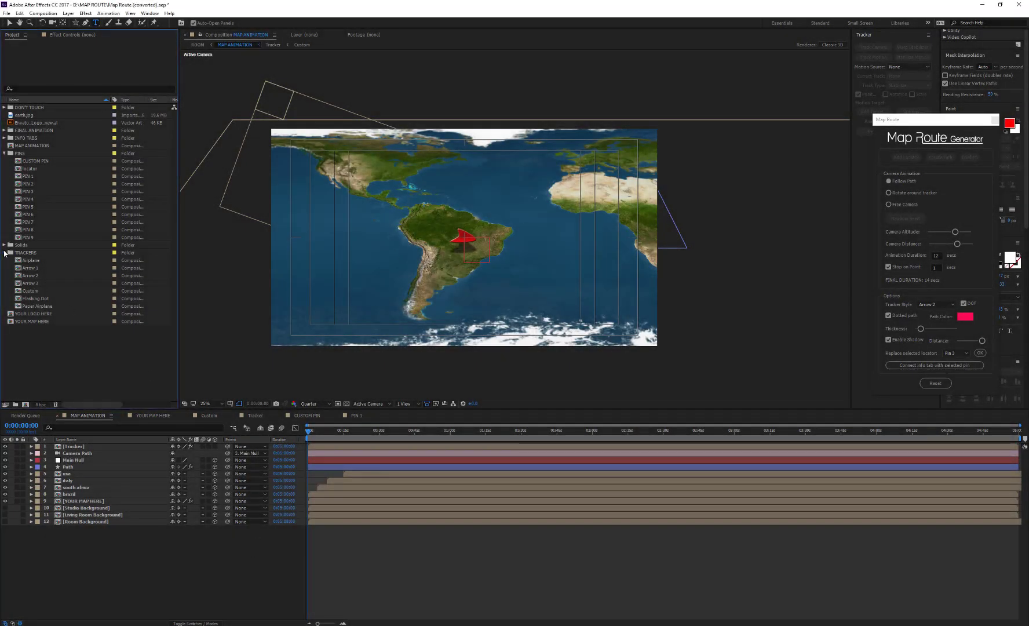
{"action": "left_click", "coordinate": [4, 153]}
{"action": "left_click", "coordinate": [28, 139]}
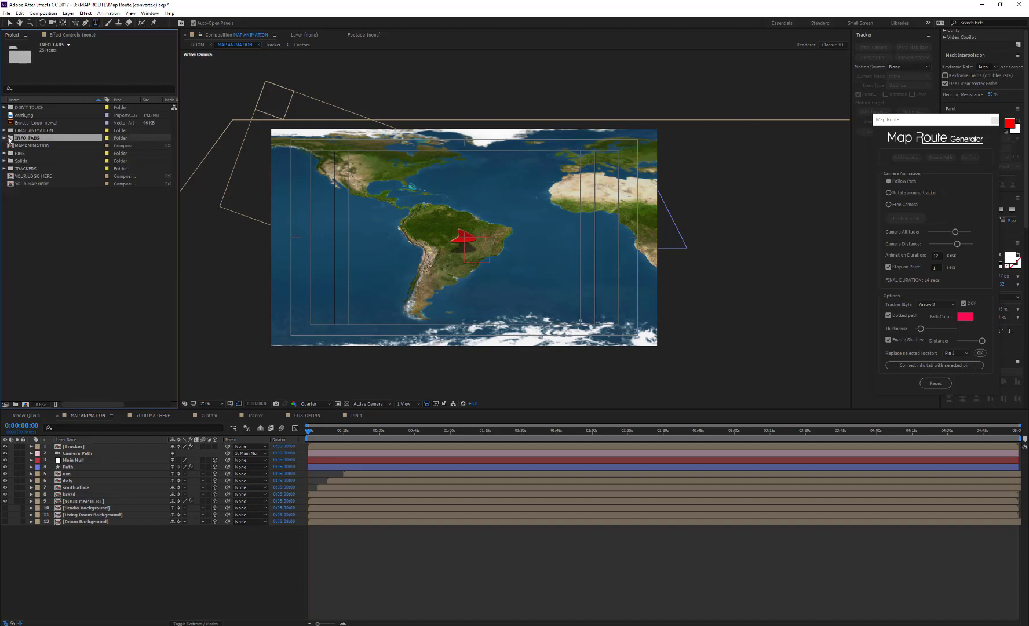
{"action": "left_click", "coordinate": [4, 138]}
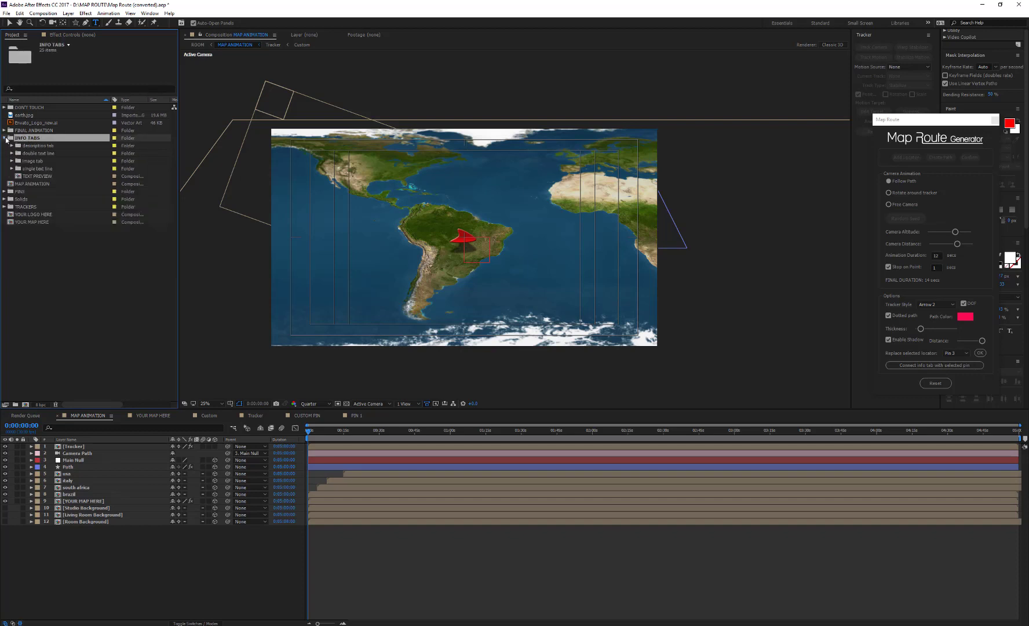
{"action": "left_click", "coordinate": [39, 146]}
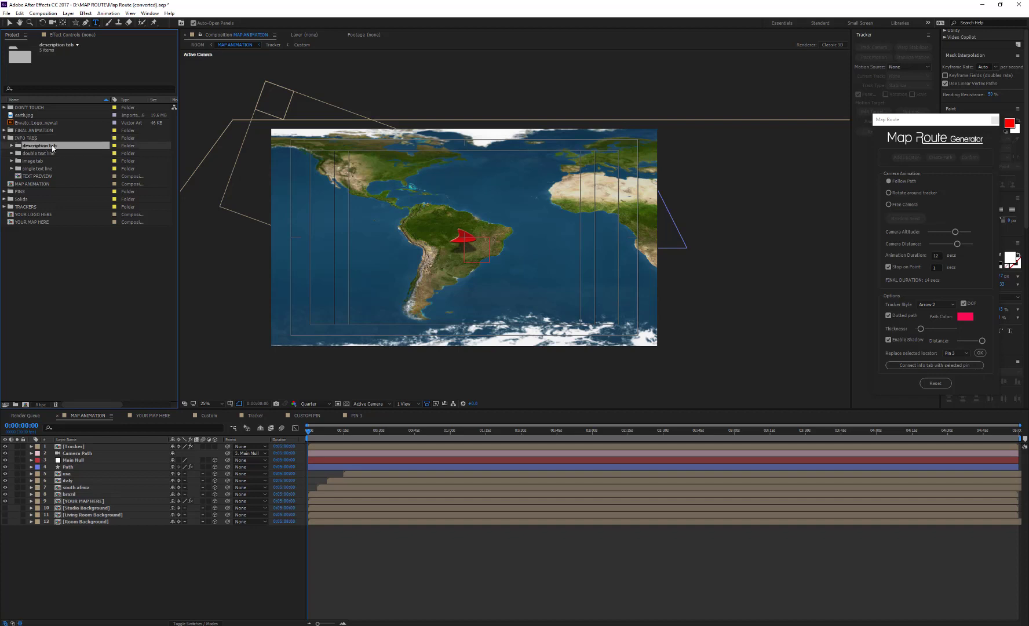
{"action": "left_click", "coordinate": [50, 154]}
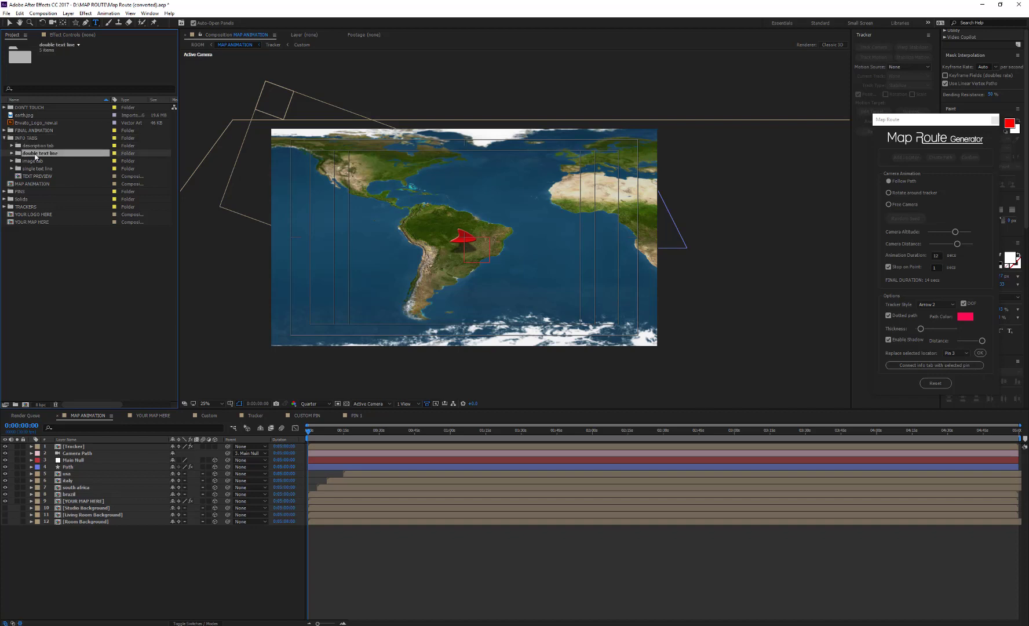
{"action": "left_click", "coordinate": [51, 160]}
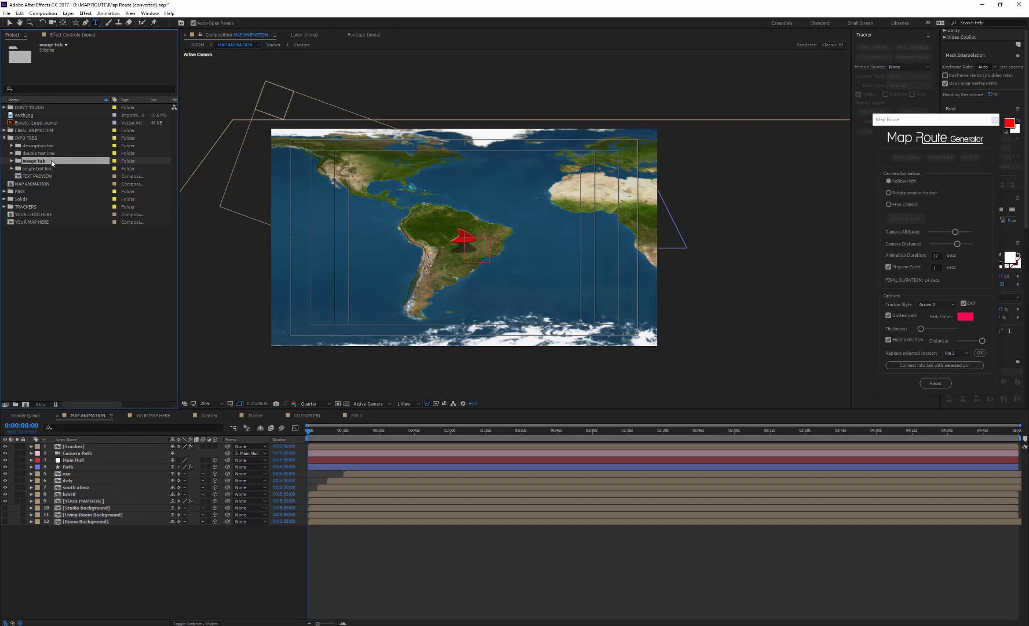
{"action": "left_click", "coordinate": [52, 168]}
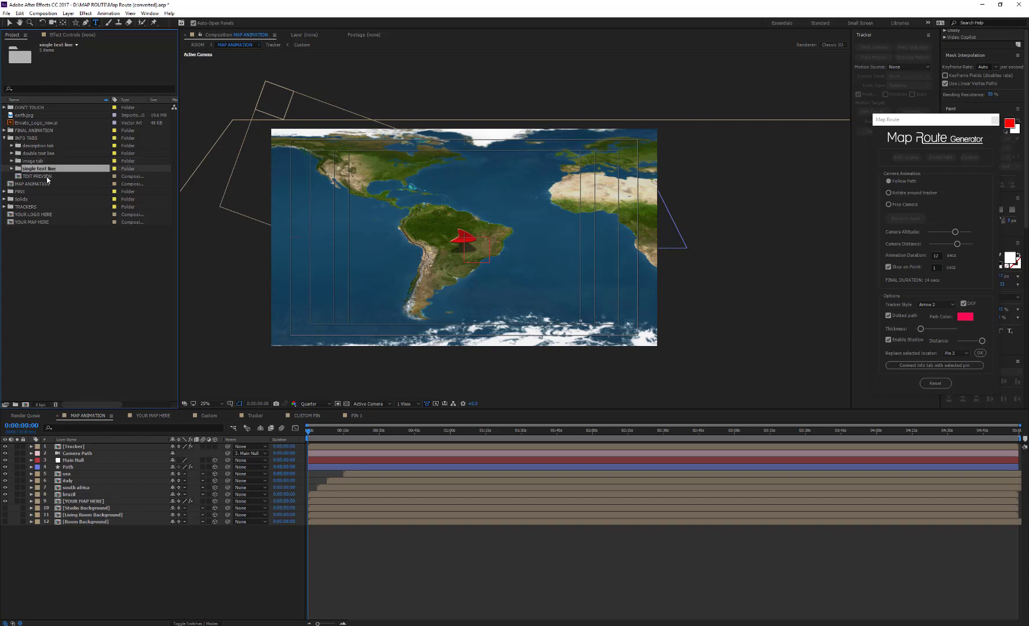
Step: Play the TEXT PREVIEW composition, then select 2 TEXTS (style 01)_1 in double text line
{"action": "double_click", "coordinate": [46, 177]}
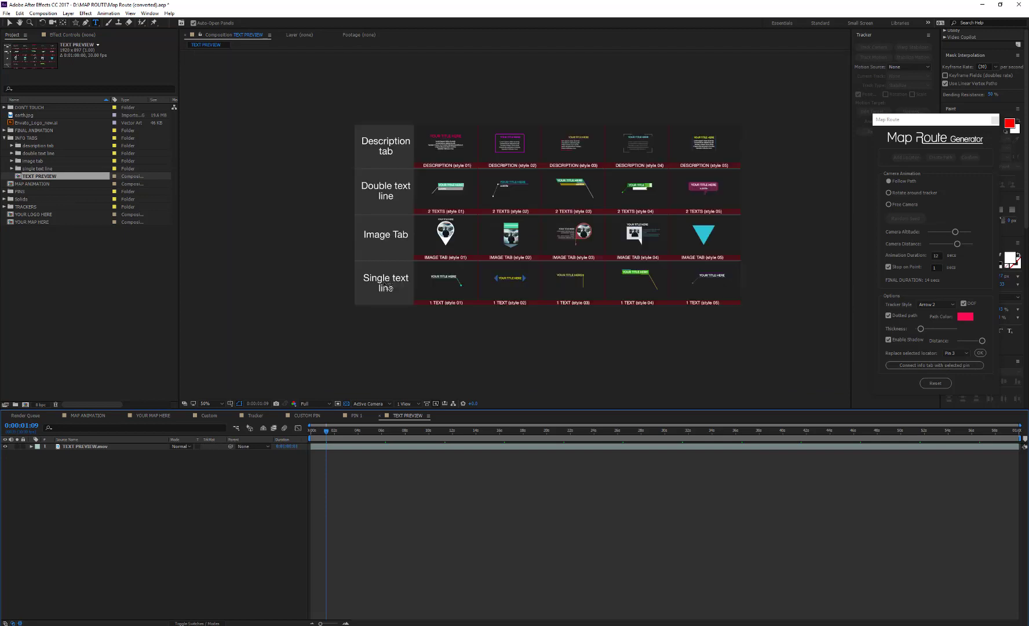
{"action": "left_click_drag", "start_coordinate": [316, 432], "coordinate": [307, 430]}
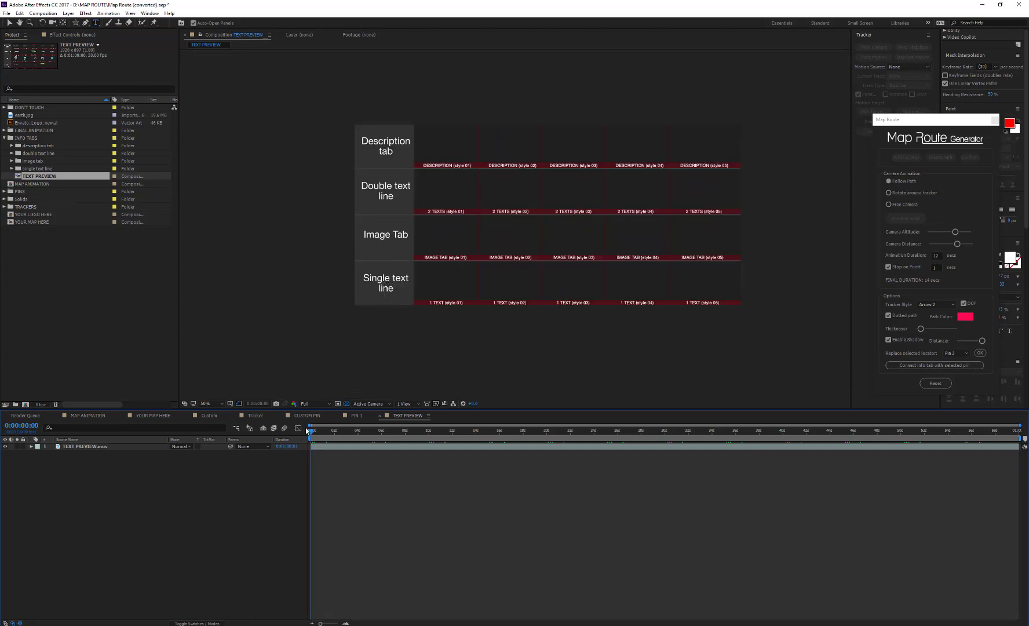
{"action": "key", "text": "space"}
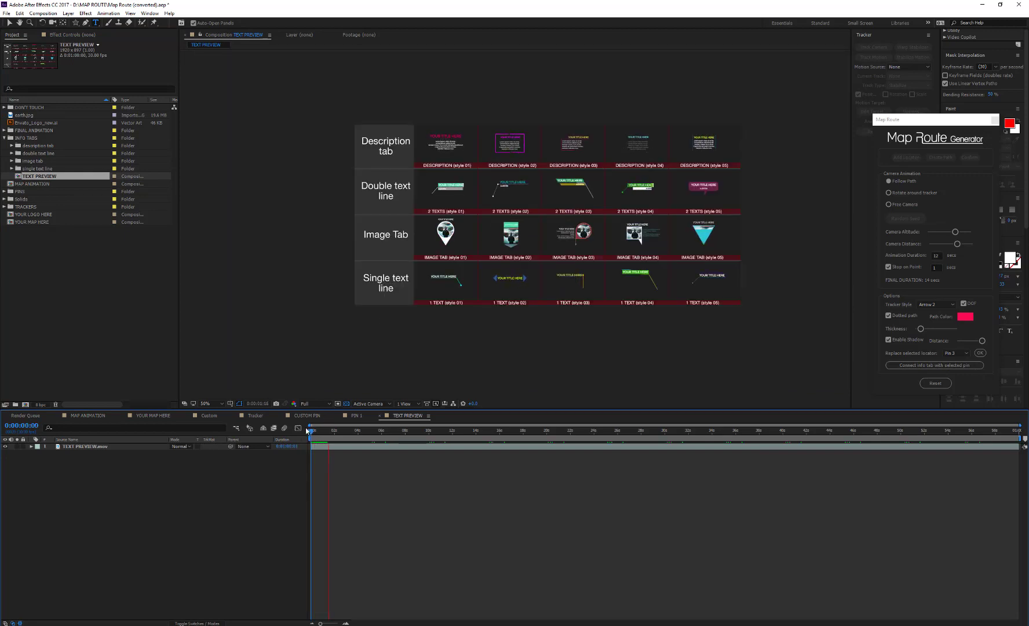
{"action": "key", "text": "space"}
{"action": "scroll", "coordinate": [439, 212], "scroll_direction": "up", "scroll_amount": 2}
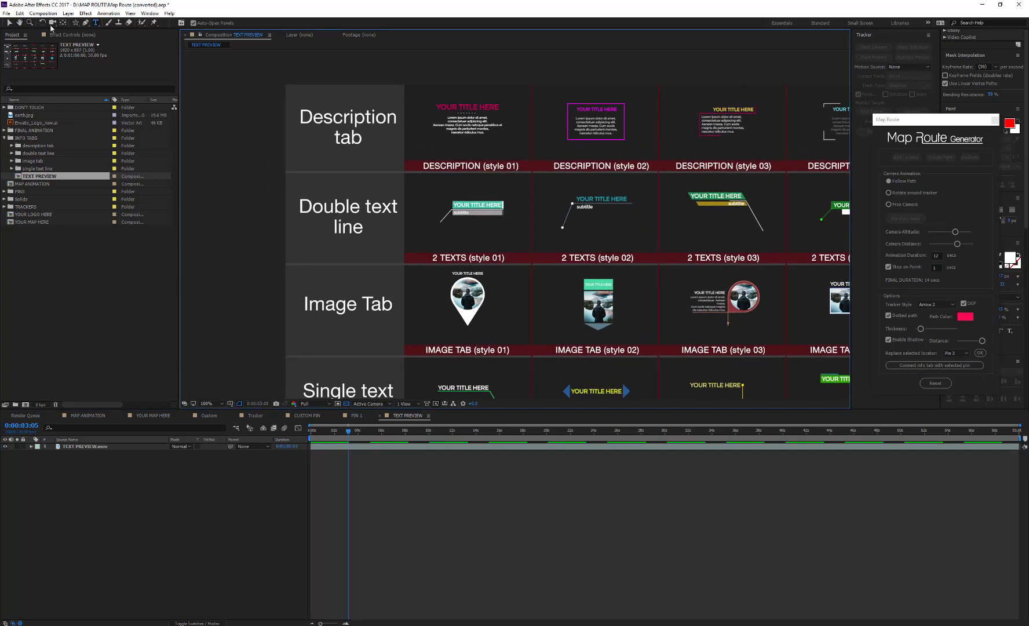
{"action": "key", "text": "v"}
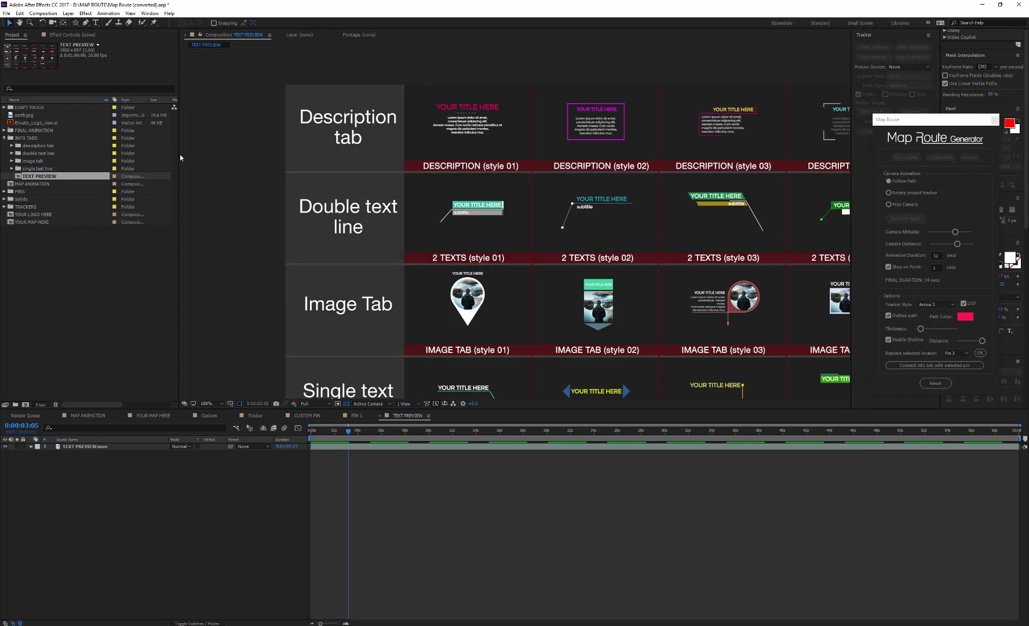
{"action": "left_click", "coordinate": [12, 154]}
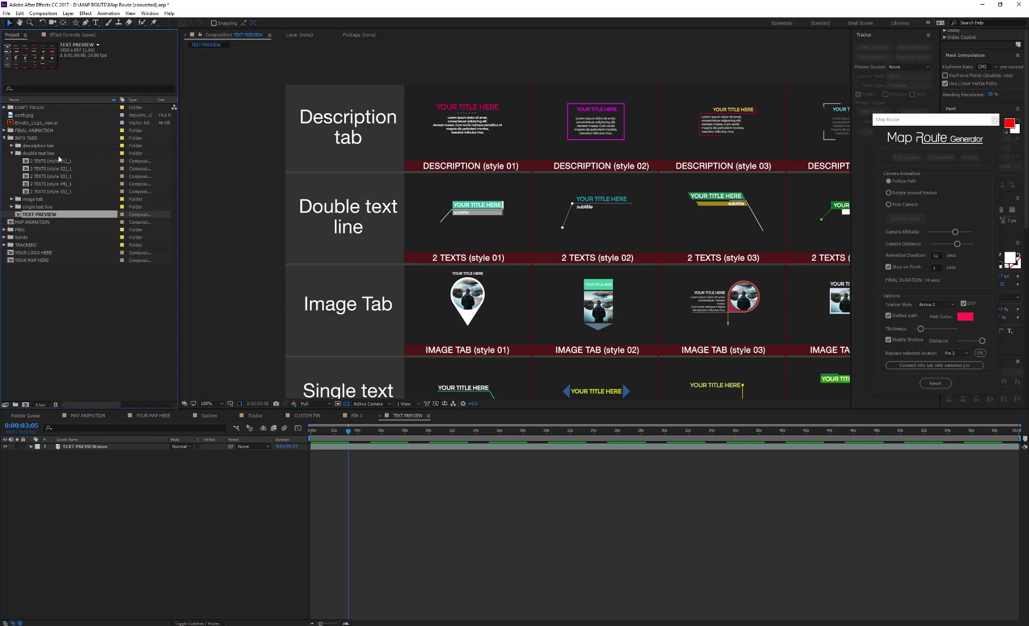
{"action": "left_click", "coordinate": [49, 162]}
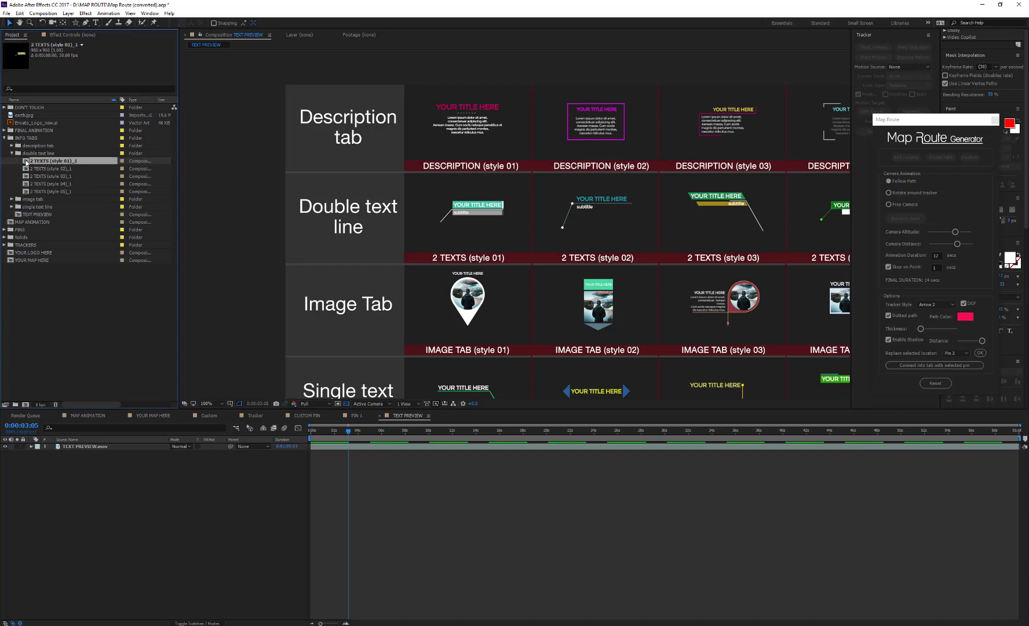
Step: In 2 TEXTS (style 01)_1's COLOR CONTROLS, set both upper box colours to magenta
{"action": "double_click", "coordinate": [26, 162]}
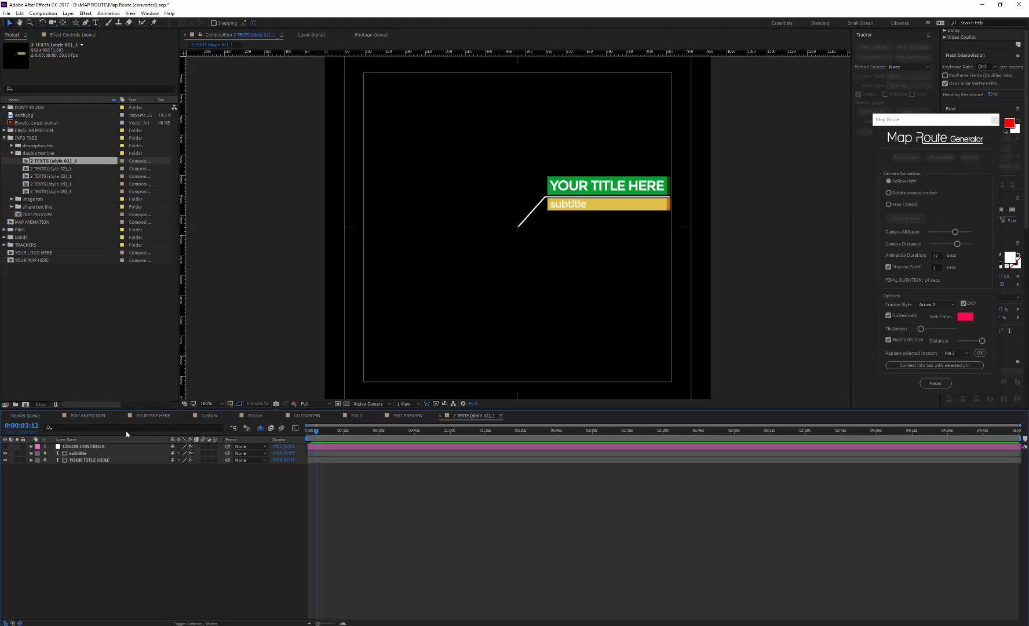
{"action": "left_click", "coordinate": [96, 446]}
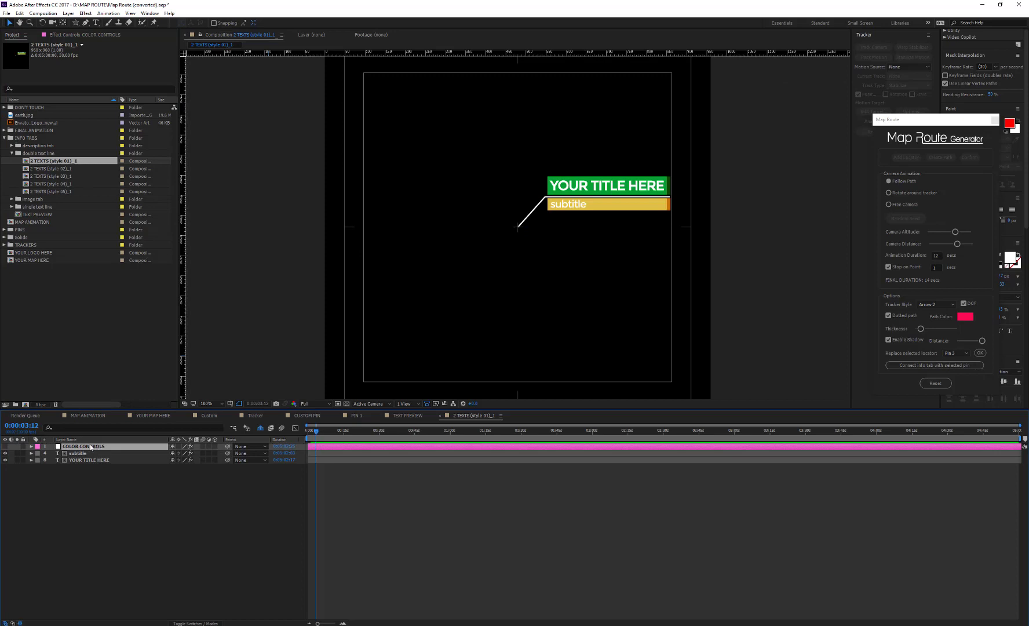
{"action": "left_click", "coordinate": [102, 35]}
{"action": "left_click", "coordinate": [100, 85]}
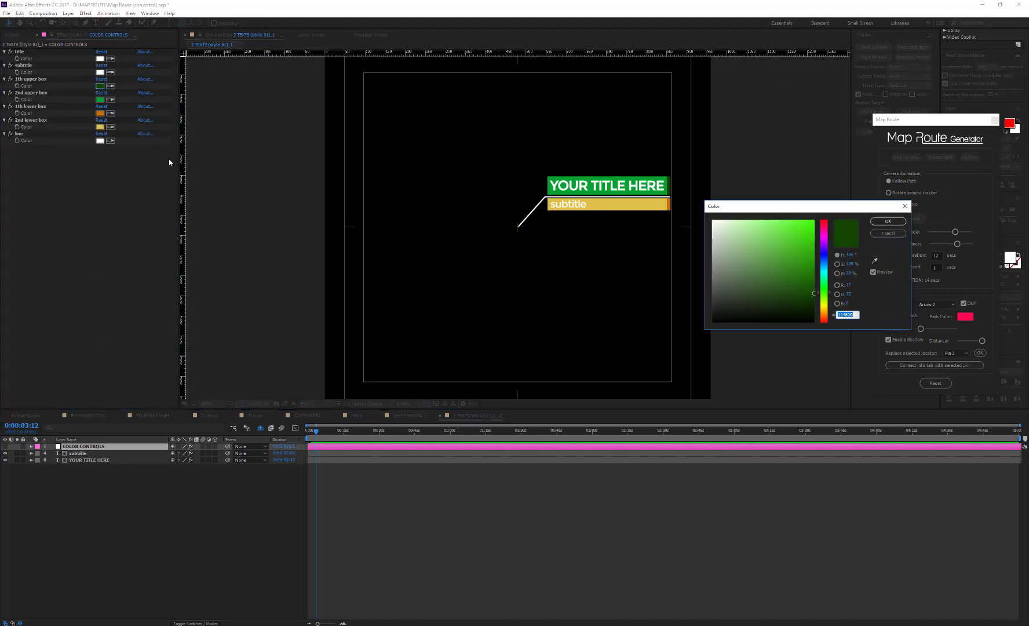
{"action": "left_click_drag", "start_coordinate": [825, 247], "coordinate": [825, 236]}
{"action": "left_click", "coordinate": [884, 226]}
{"action": "left_click", "coordinate": [100, 99]}
{"action": "left_click", "coordinate": [823, 238]}
{"action": "left_click", "coordinate": [780, 235]}
{"action": "left_click", "coordinate": [887, 221]}
Step: Set both lower box colours to blue and dark navy for the subtitle bar
{"action": "left_click", "coordinate": [100, 113]}
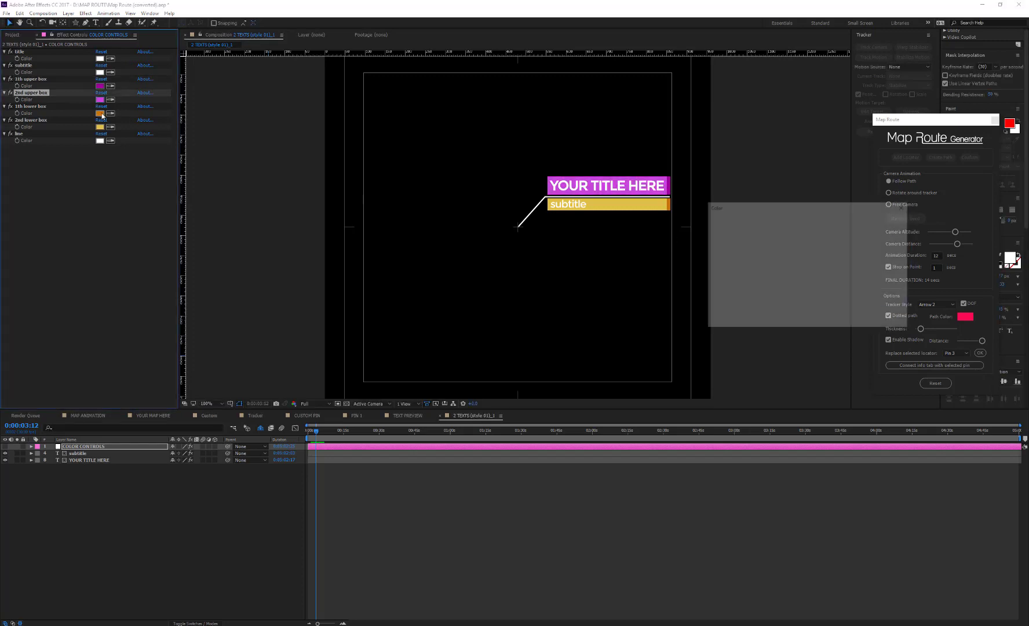
{"action": "left_click", "coordinate": [824, 272]}
{"action": "left_click", "coordinate": [886, 221]}
{"action": "left_click", "coordinate": [99, 127]}
{"action": "left_click", "coordinate": [823, 273]}
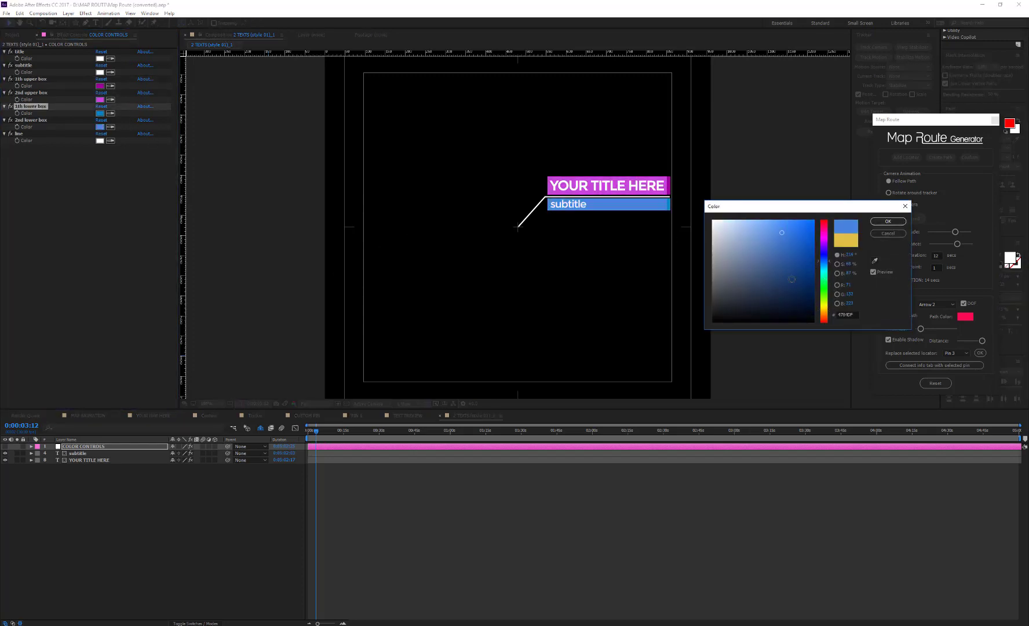
{"action": "left_click", "coordinate": [799, 289]}
{"action": "left_click", "coordinate": [887, 222]}
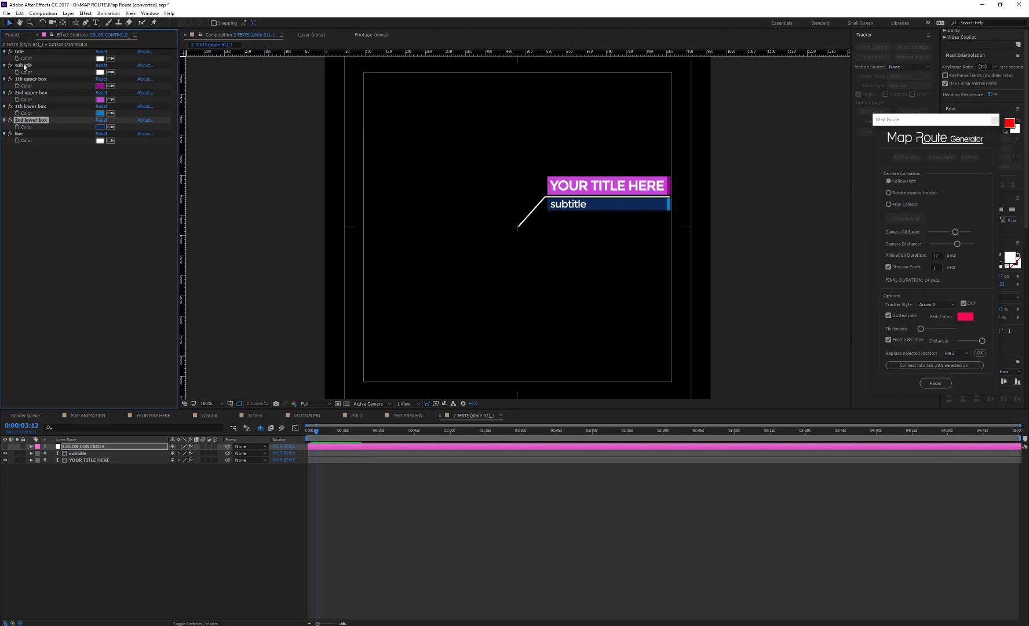
{"action": "left_click", "coordinate": [13, 35]}
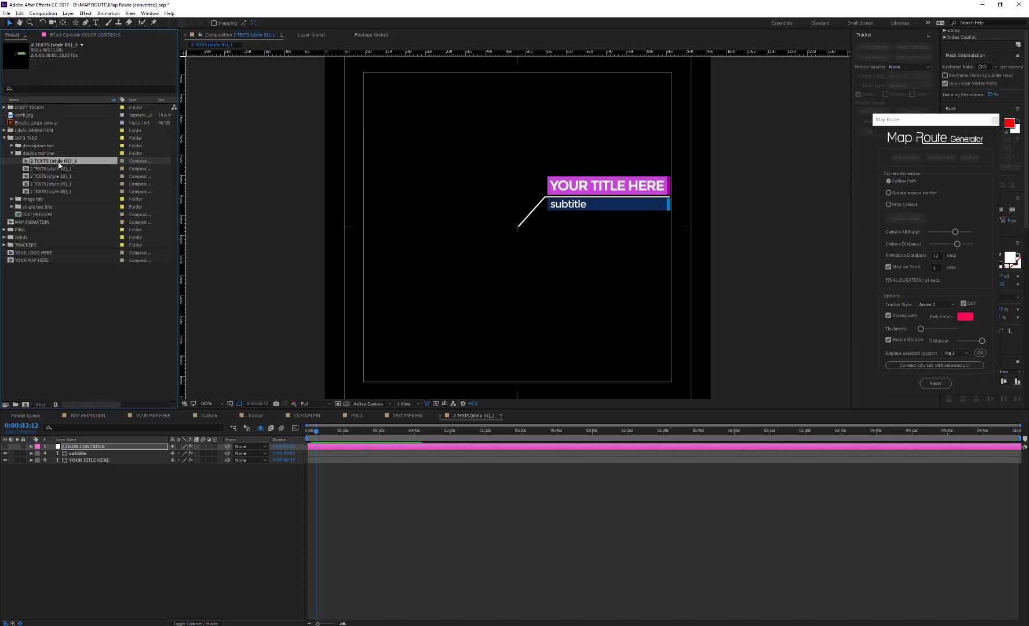
Step: Duplicate the 2 TEXTS (style 01)_1 callout into four two-line info tab comps
{"action": "key", "text": "ctrl+d"}
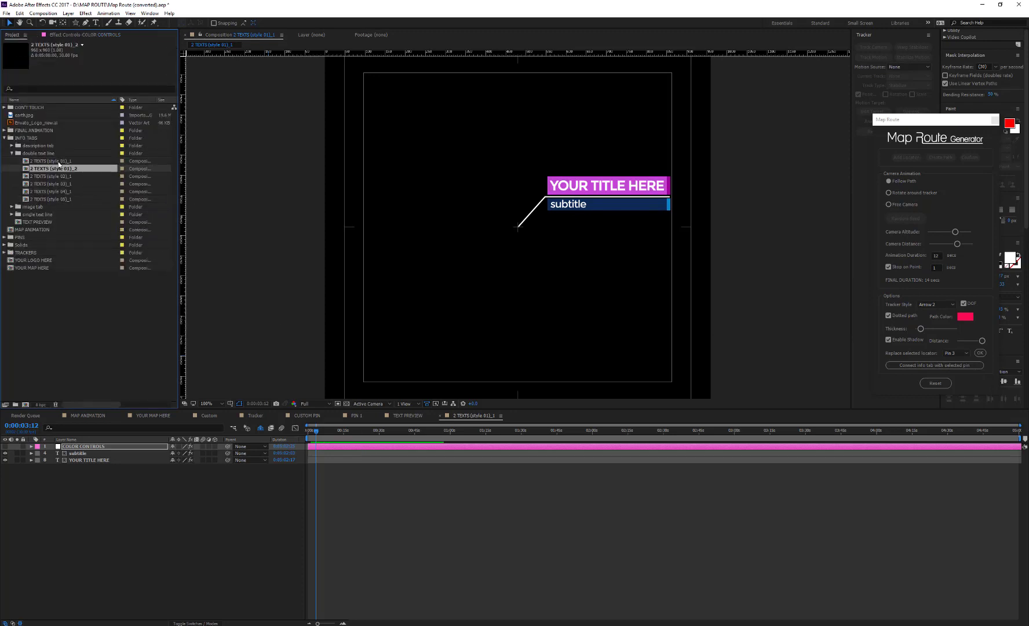
{"action": "key", "text": "ctrl+d"}
{"action": "key", "text": "ctrl+d"}
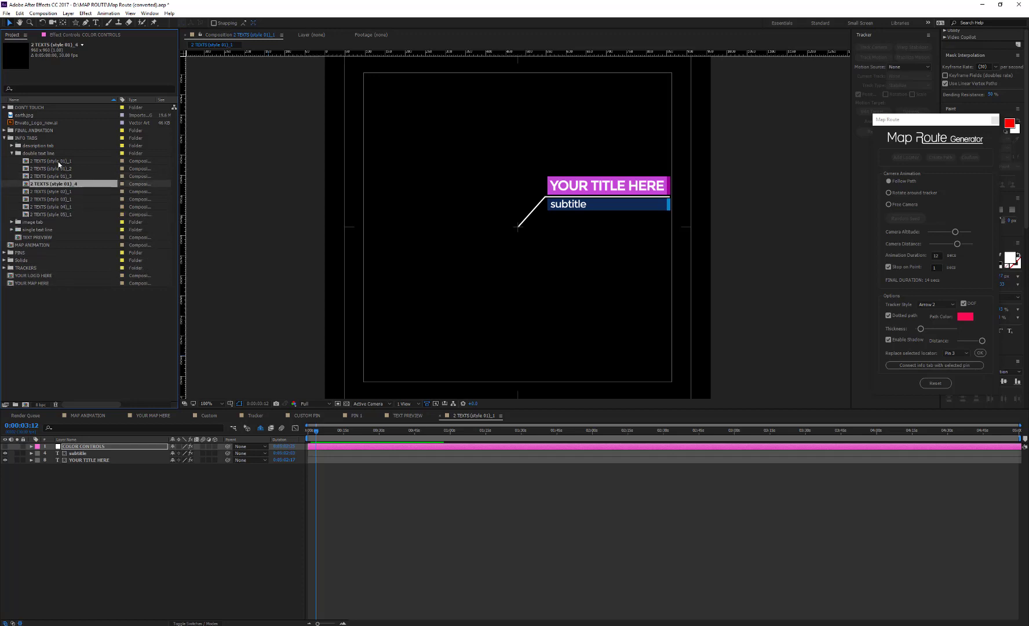
{"action": "left_click", "coordinate": [59, 161]}
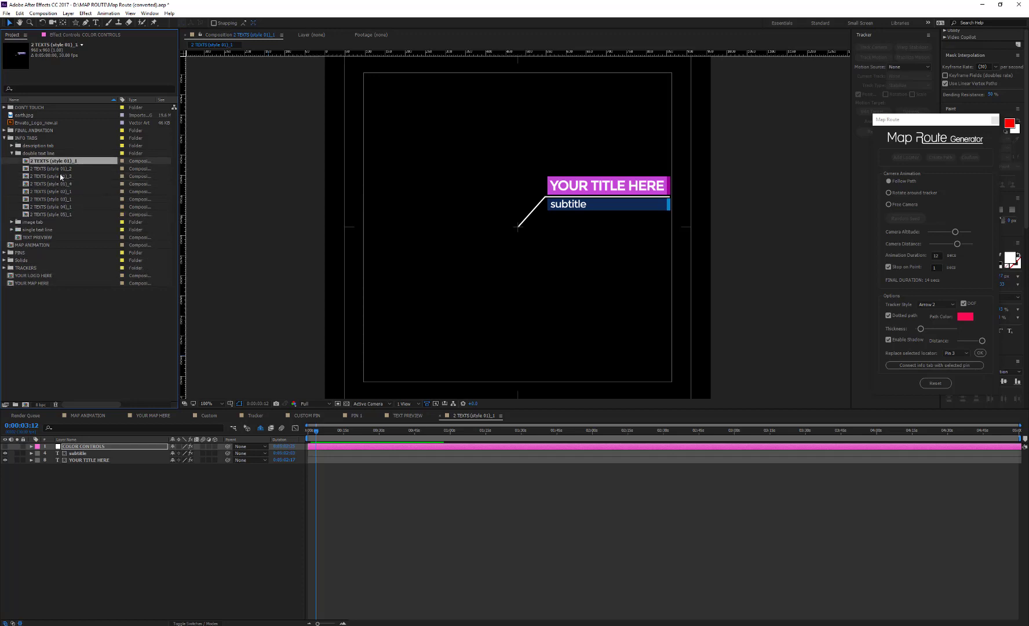
{"action": "left_click", "coordinate": [60, 184], "text": "shift"}
{"action": "left_click", "coordinate": [62, 162]}
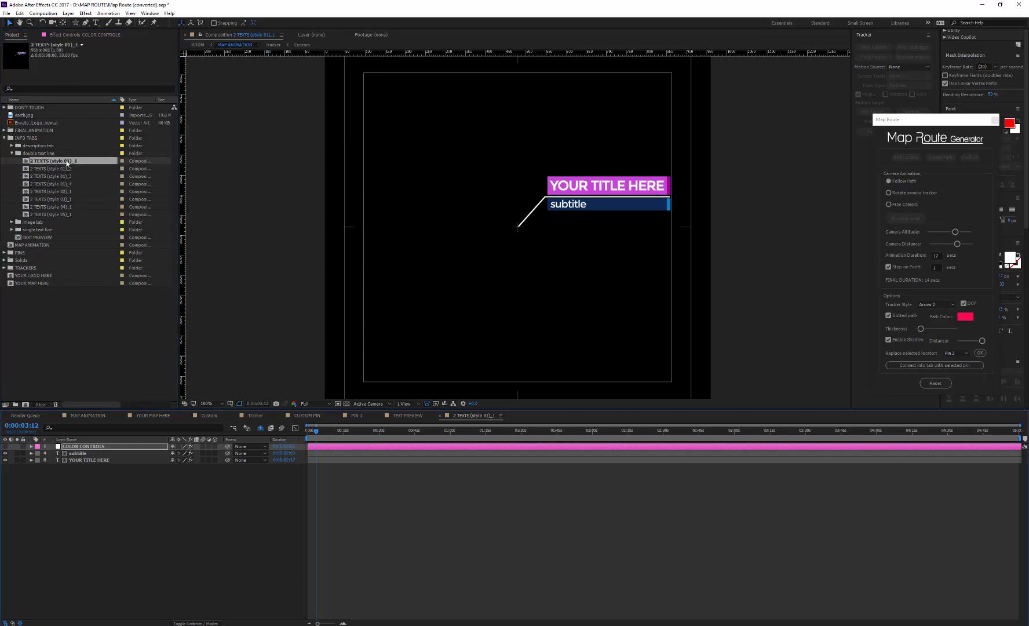
Step: Title the first two info tabs BRAZIL and SOUTH AFRICA
{"action": "double_click", "coordinate": [90, 460]}
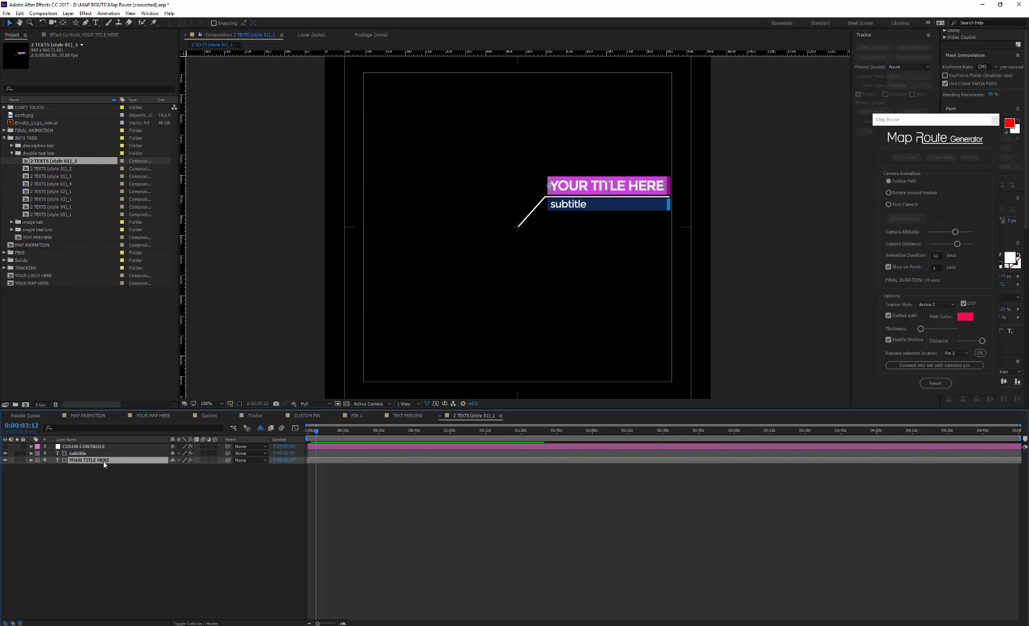
{"action": "type", "text": "BRAZIL"}
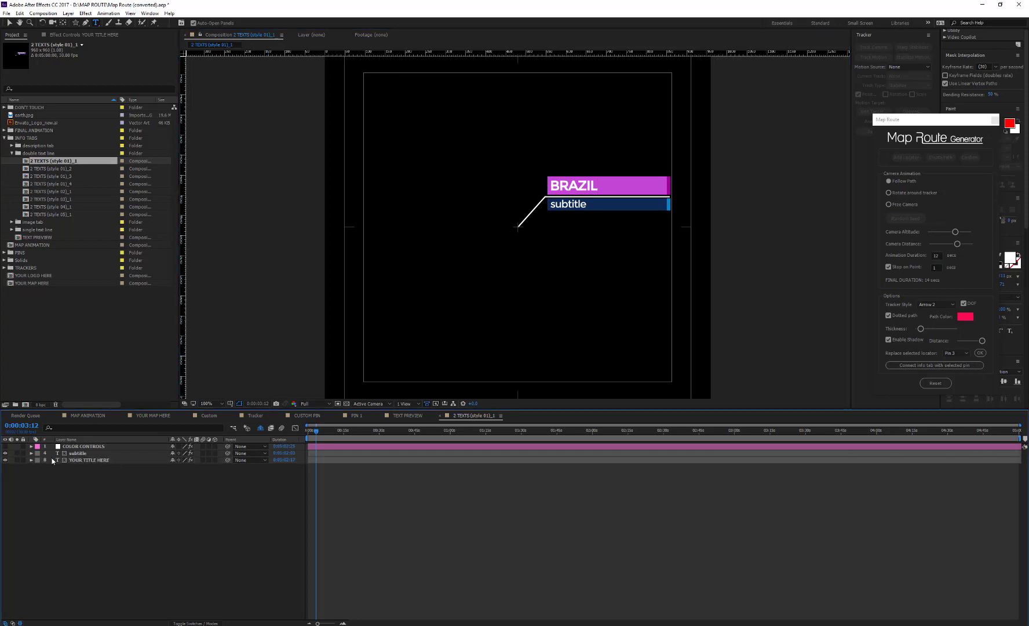
{"action": "double_click", "coordinate": [55, 168]}
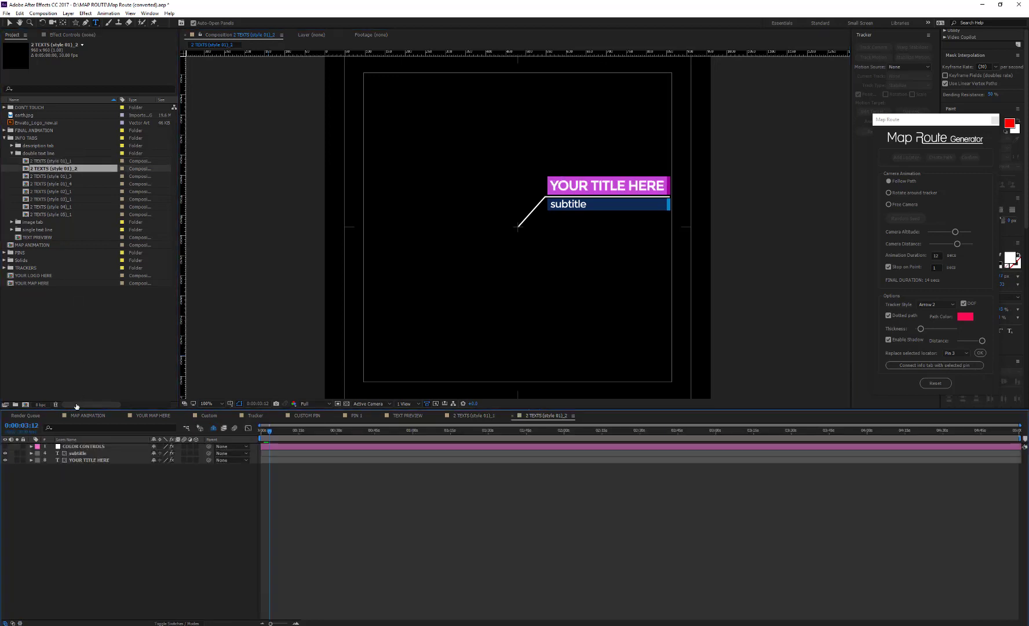
{"action": "double_click", "coordinate": [78, 460]}
{"action": "type", "text": "SOUTH AFRICA"}
Step: Title the third and fourth info tabs ITALY and USA
{"action": "double_click", "coordinate": [60, 176]}
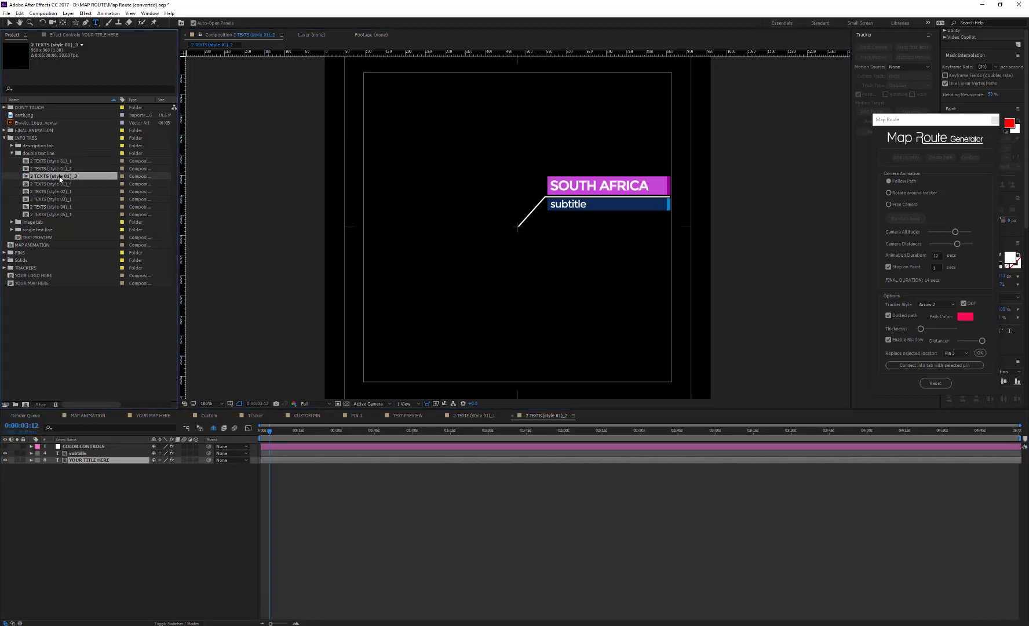
{"action": "left_click", "coordinate": [83, 460]}
{"action": "double_click", "coordinate": [83, 460]}
{"action": "type", "text": "ITALY"}
{"action": "double_click", "coordinate": [59, 183]}
{"action": "double_click", "coordinate": [82, 460]}
{"action": "type", "text": "USA"}
{"action": "left_click", "coordinate": [131, 483]}
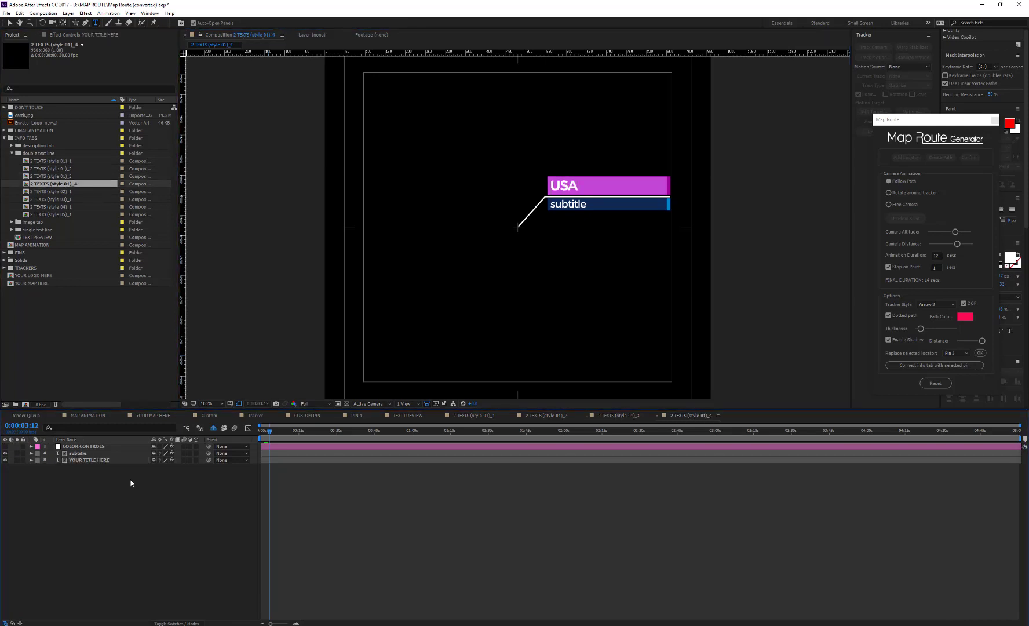
Step: Add the BRAZIL info tab to MAP ANIMATION and connect it to the brazil pin
{"action": "left_click", "coordinate": [90, 415]}
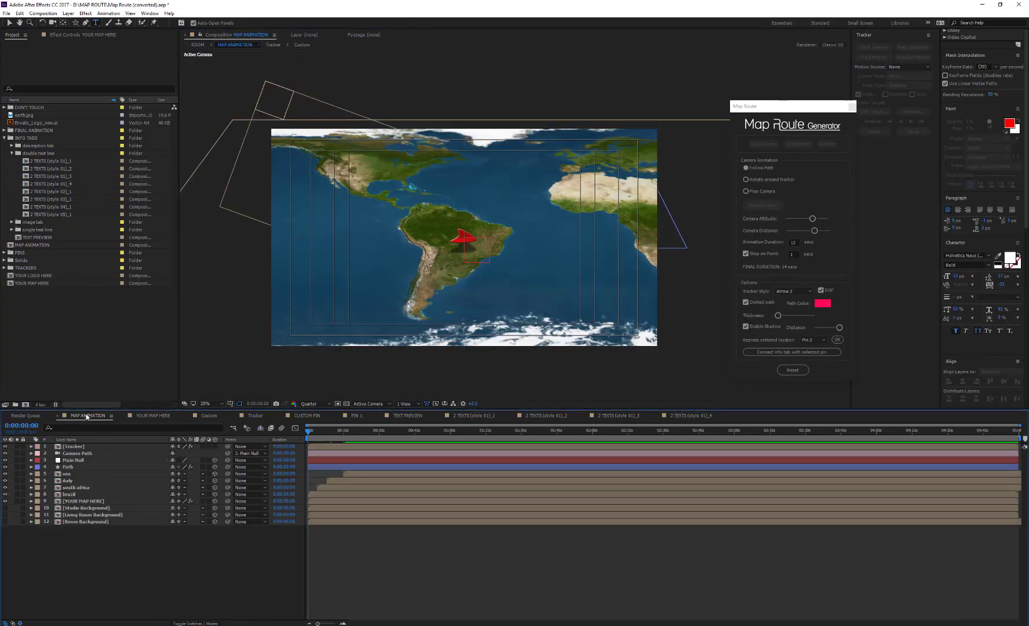
{"action": "left_click_drag", "start_coordinate": [49, 160], "coordinate": [76, 448]}
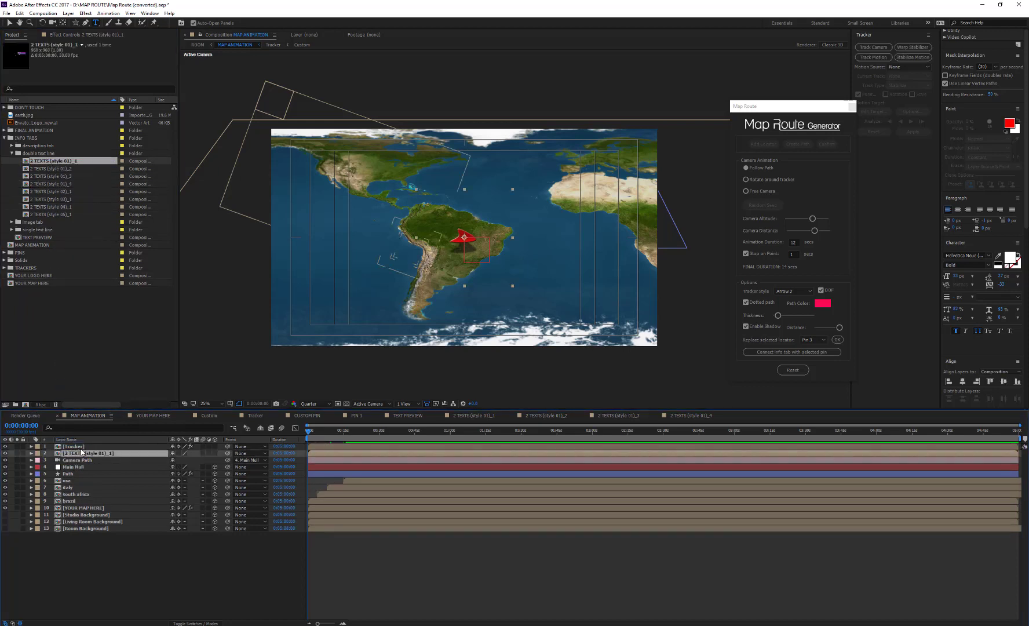
{"action": "left_click", "coordinate": [73, 501]}
{"action": "left_click", "coordinate": [782, 351]}
{"action": "left_click_drag", "start_coordinate": [313, 427], "coordinate": [316, 431]}
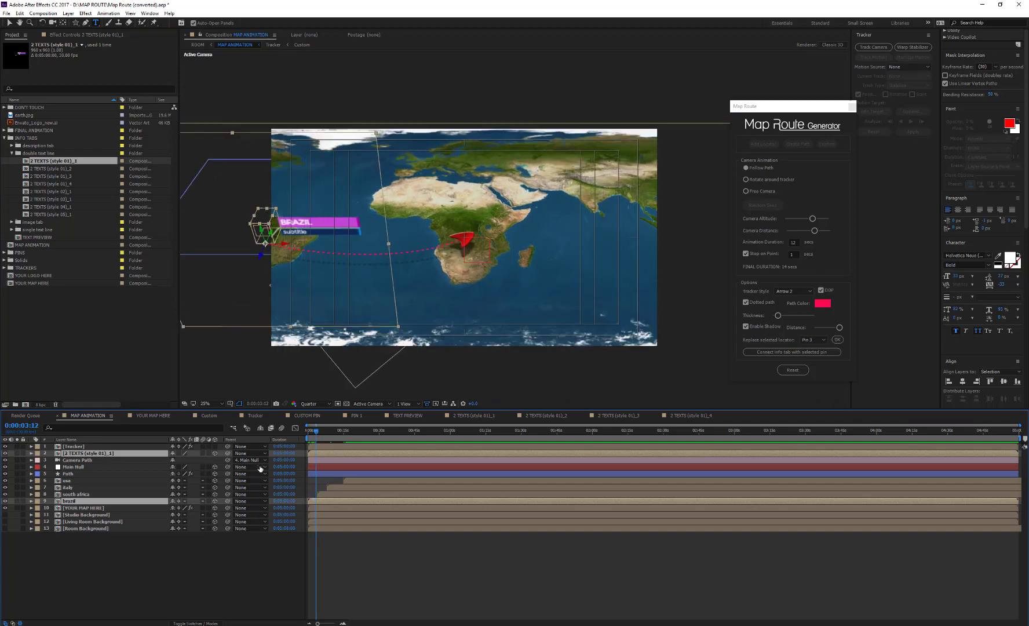
{"action": "left_click", "coordinate": [123, 543]}
Step: Connect the SOUTH AFRICA tab to its pin, then add the ITALY and USA tabs
{"action": "left_click_drag", "start_coordinate": [65, 168], "coordinate": [89, 457]}
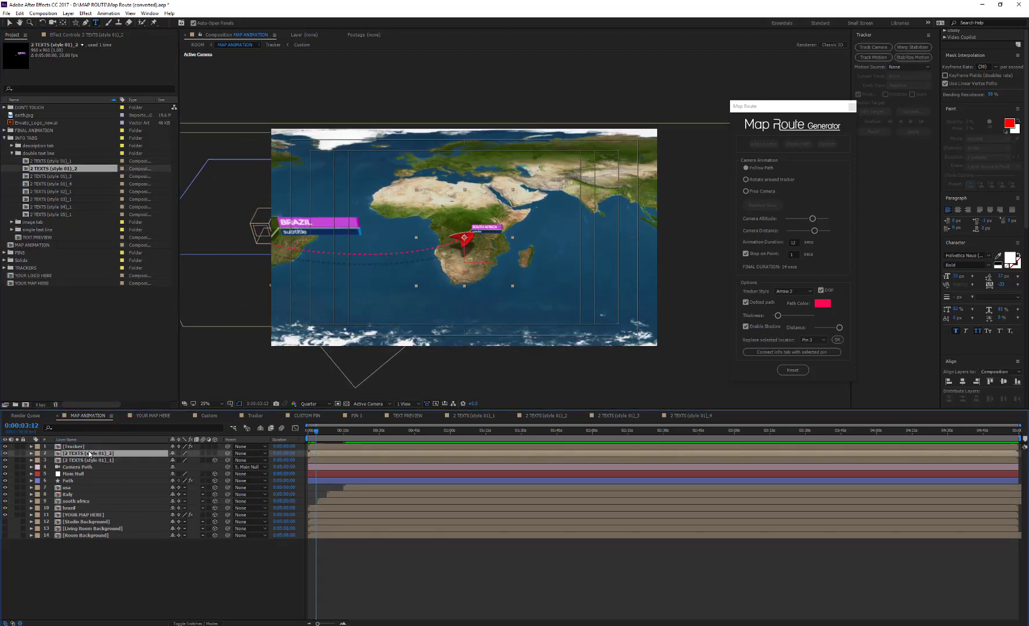
{"action": "left_click", "coordinate": [82, 502], "text": "ctrl"}
{"action": "left_click", "coordinate": [762, 351]}
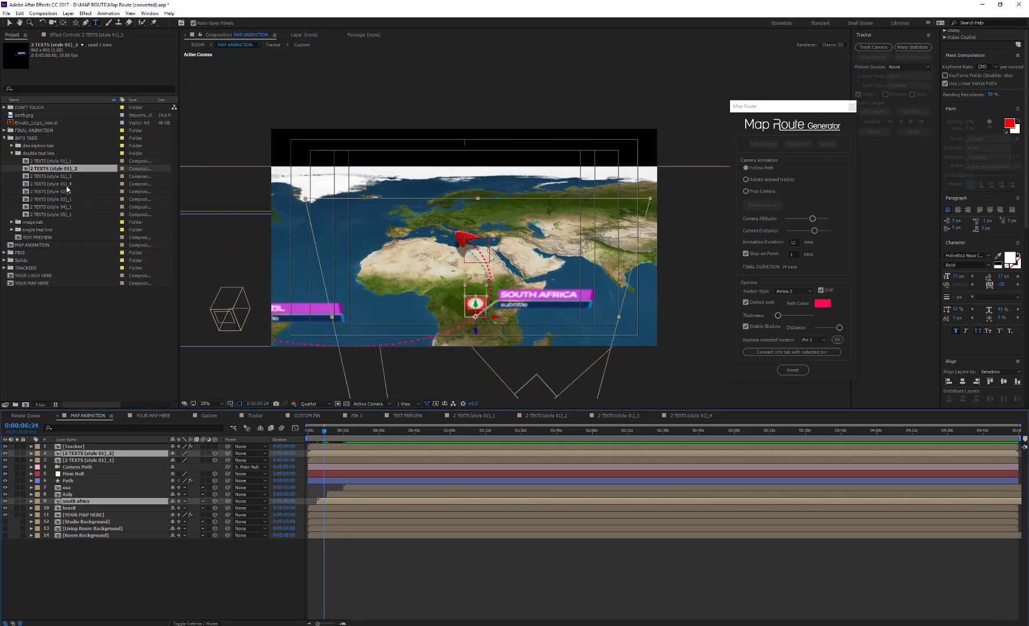
{"action": "left_click_drag", "start_coordinate": [55, 175], "coordinate": [97, 453]}
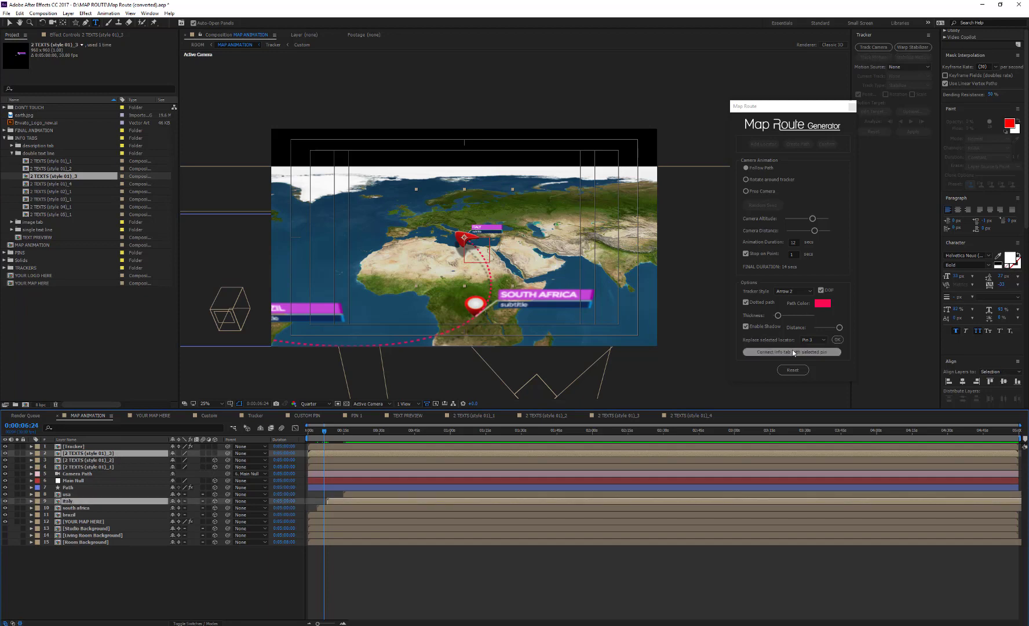
{"action": "left_click_drag", "start_coordinate": [324, 431], "coordinate": [343, 432]}
{"action": "left_click_drag", "start_coordinate": [55, 184], "coordinate": [97, 453]}
Step: Connect the USA tab to the usa pin and shrink it to about 79%
{"action": "left_click", "coordinate": [66, 500], "text": "ctrl"}
{"action": "left_click", "coordinate": [794, 351]}
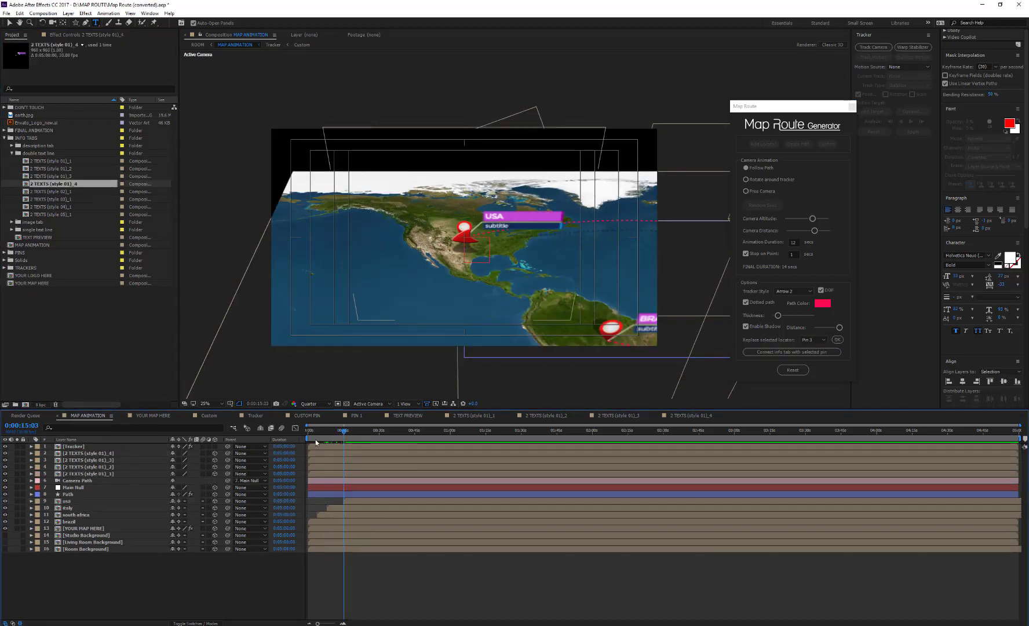
{"action": "left_click", "coordinate": [108, 455]}
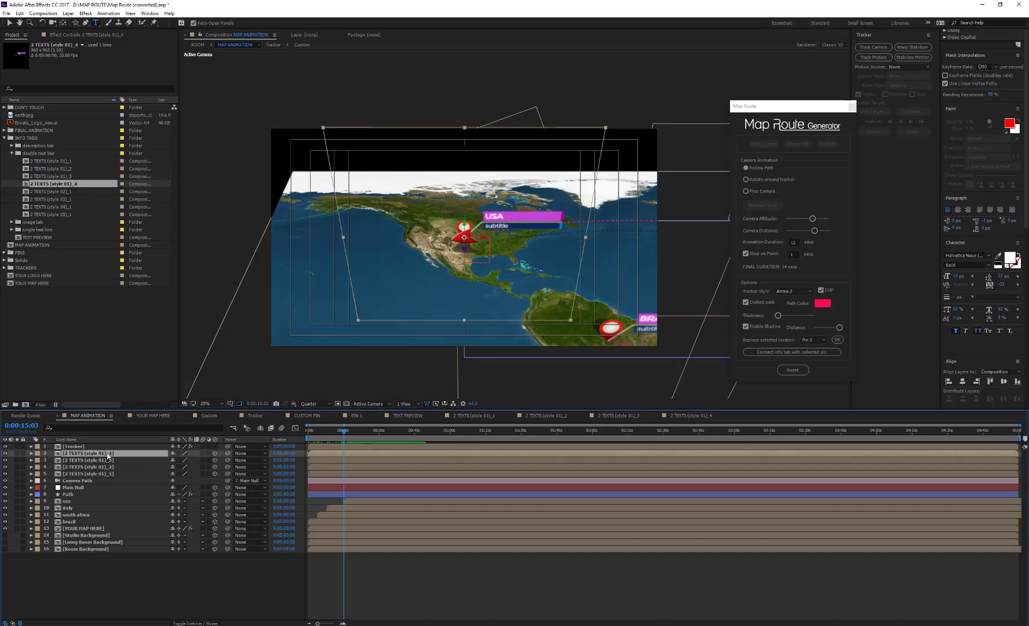
{"action": "key", "text": "s"}
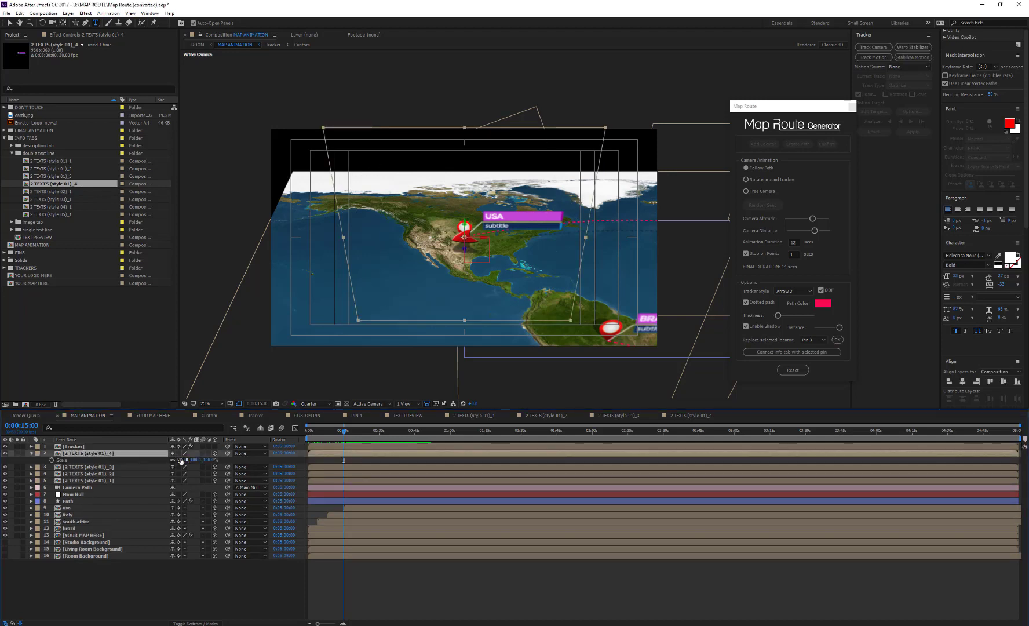
{"action": "mouse_move", "coordinate": [181, 459]}
{"action": "left_mouse_down"}
{"action": "mouse_move", "coordinate": [168, 460]}
{"action": "mouse_move", "coordinate": [200, 459]}
{"action": "left_mouse_up"}
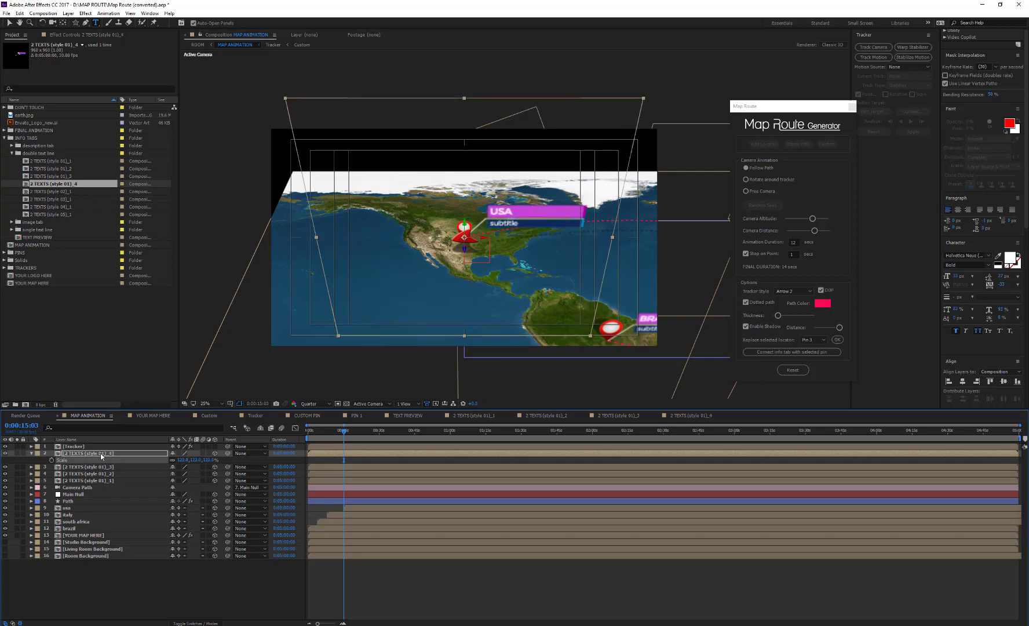
Step: Set the USA tab's X rotation to 90°, adjust its Y rotation, and reset scale to 100%
{"action": "key", "text": "r"}
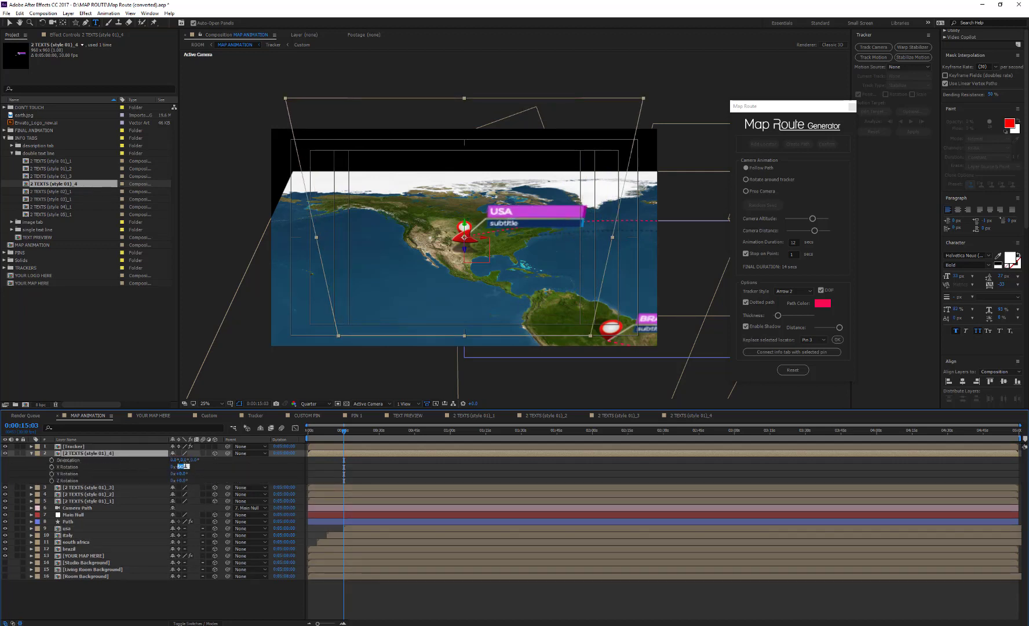
{"action": "type", "text": "0"}
{"action": "key", "text": "Return"}
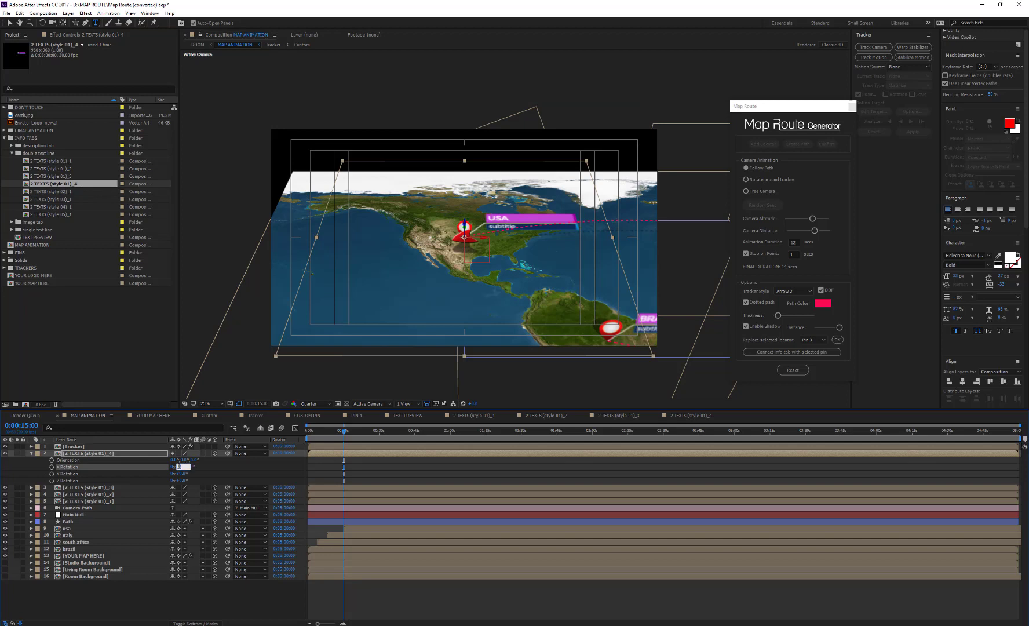
{"action": "type", "text": "90"}
{"action": "key", "text": "Return"}
{"action": "mouse_move", "coordinate": [183, 473]}
{"action": "left_mouse_down"}
{"action": "mouse_move", "coordinate": [201, 474]}
{"action": "mouse_move", "coordinate": [170, 474]}
{"action": "mouse_move", "coordinate": [187, 473]}
{"action": "left_mouse_up"}
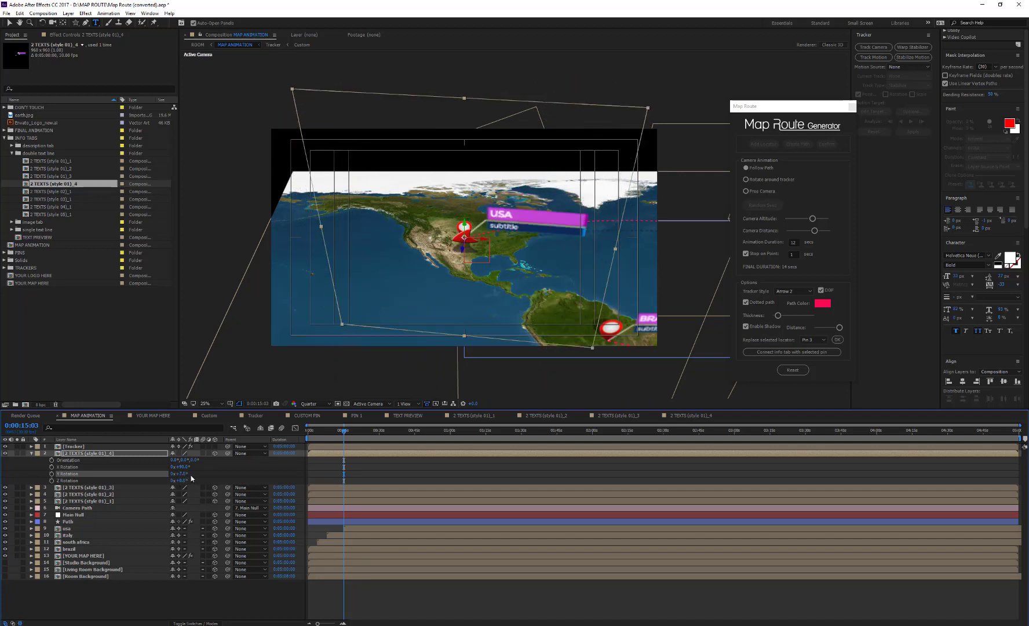
{"action": "left_click_drag", "start_coordinate": [181, 473], "coordinate": [175, 473]}
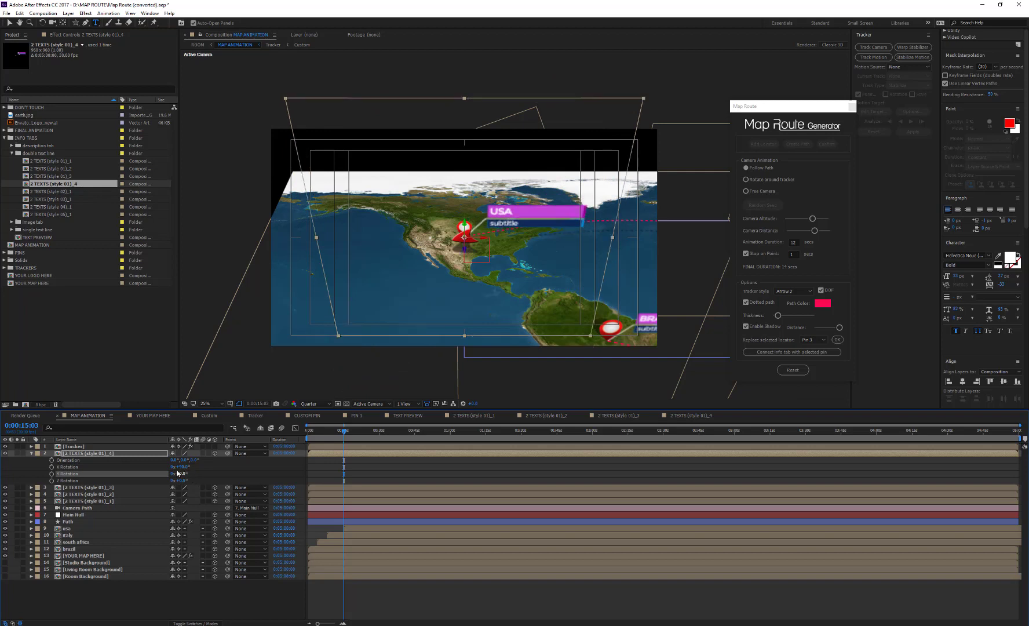
{"action": "type", "text": "s"}
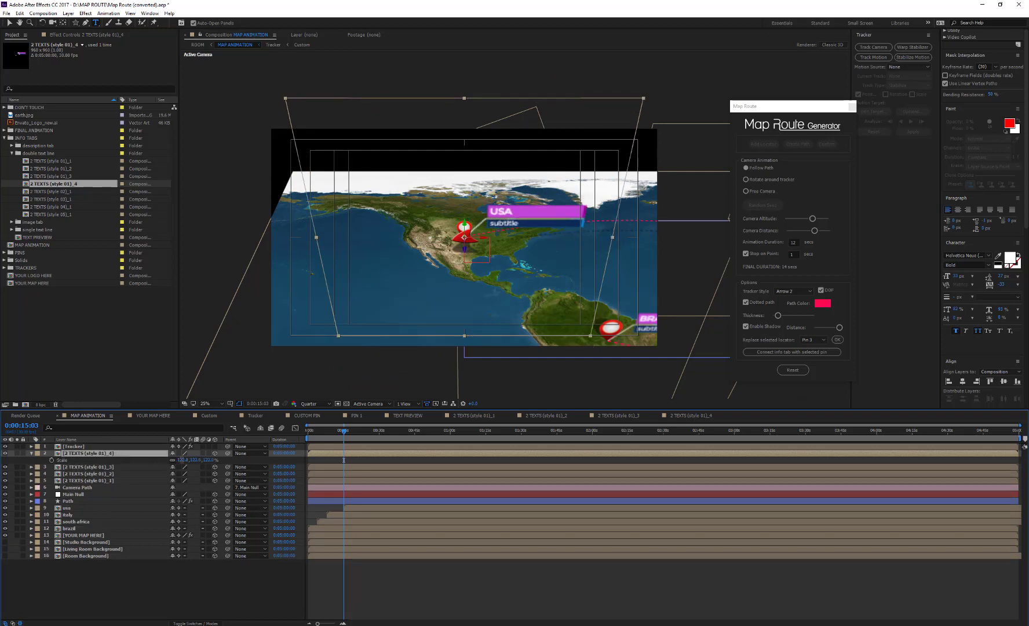
{"action": "type", "text": "100"}
{"action": "key", "text": "Return"}
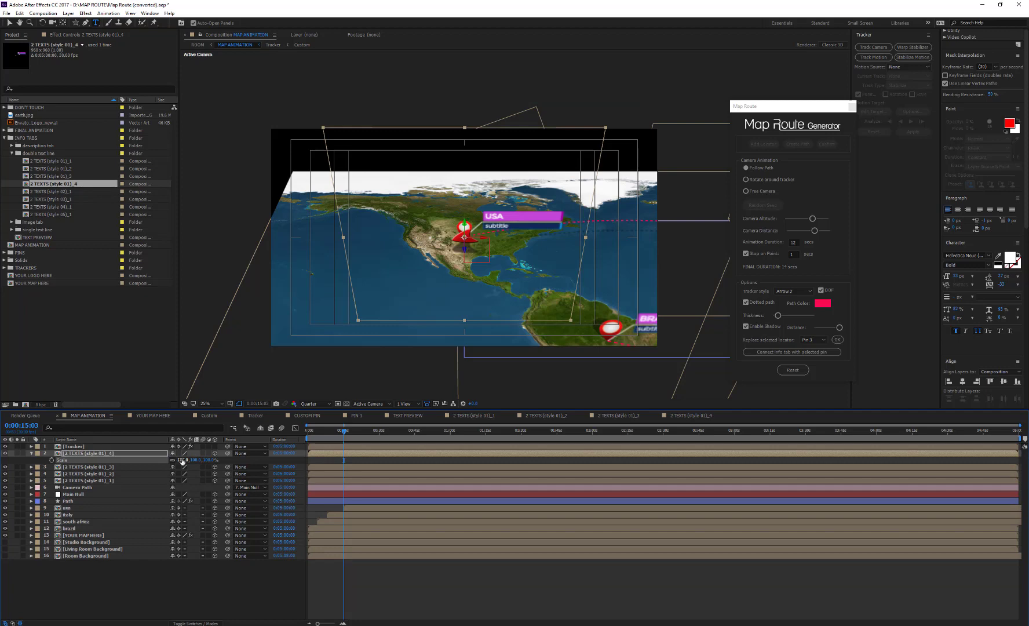
Step: Scrub through the route checking the SOUTH AFRICA, ITALY and USA tabs, then play the animation
{"action": "left_click", "coordinate": [200, 574]}
{"action": "left_click", "coordinate": [317, 431]}
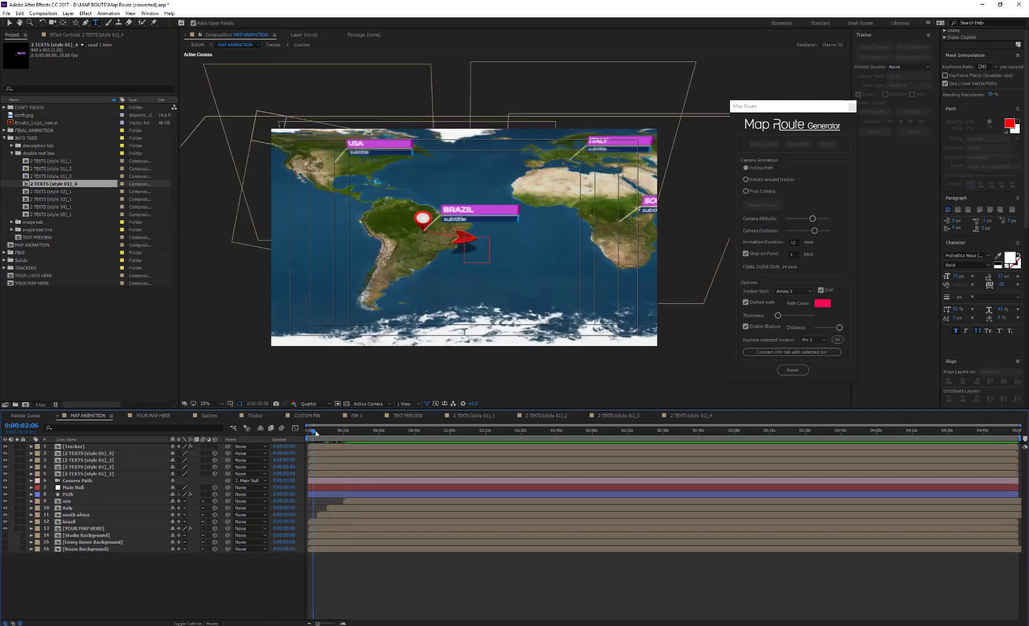
{"action": "mouse_move", "coordinate": [319, 432]}
{"action": "left_mouse_down"}
{"action": "mouse_move", "coordinate": [349, 432]}
{"action": "mouse_move", "coordinate": [303, 434]}
{"action": "mouse_move", "coordinate": [319, 434]}
{"action": "left_mouse_up"}
{"action": "left_click", "coordinate": [325, 466]}
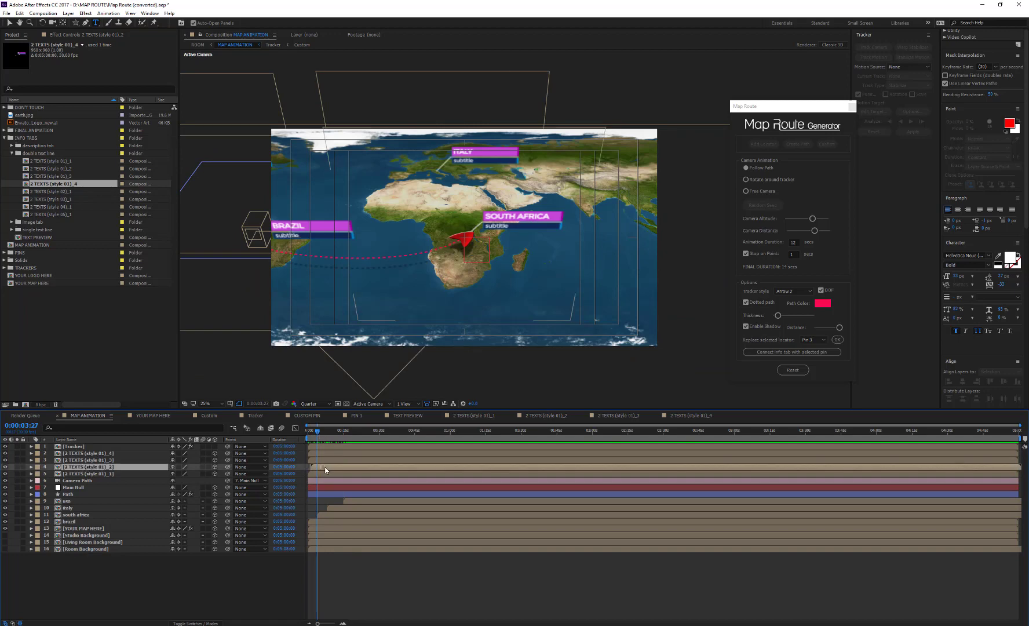
{"action": "left_click_drag", "start_coordinate": [322, 433], "coordinate": [327, 433]}
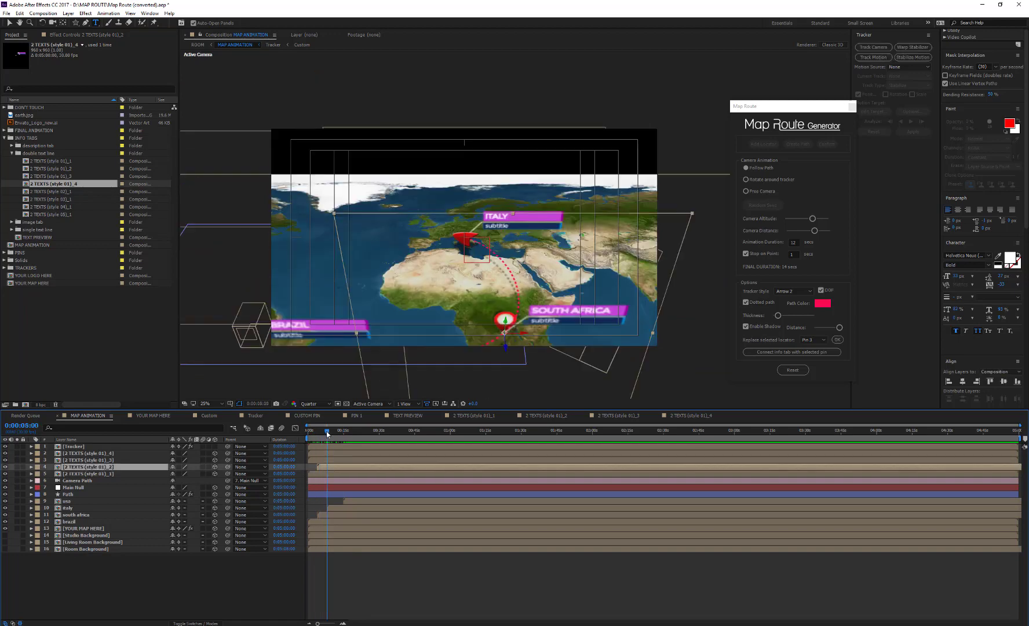
{"action": "left_click", "coordinate": [330, 460]}
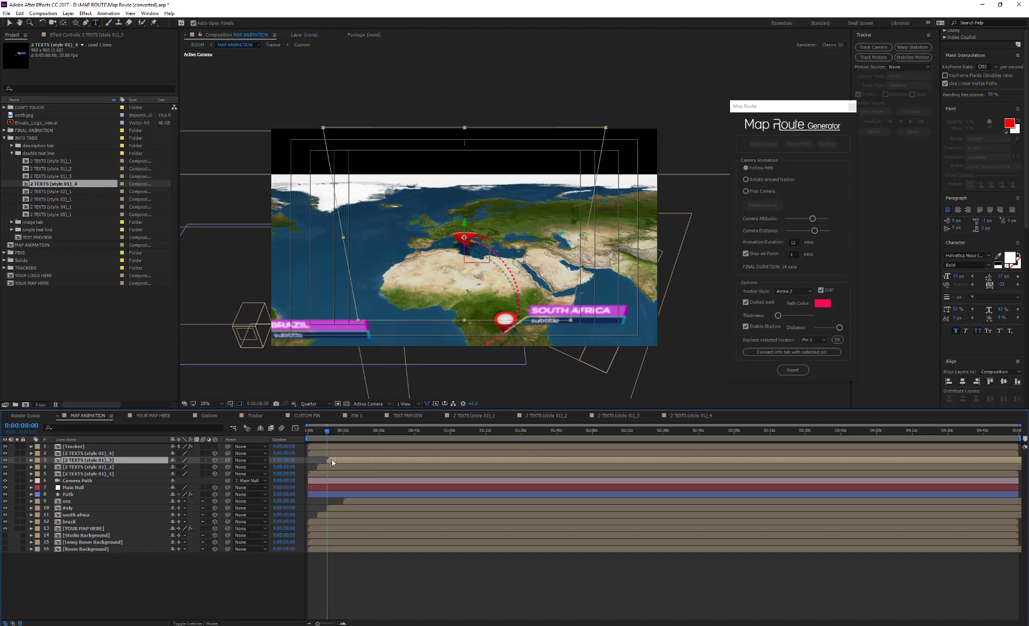
{"action": "left_click_drag", "start_coordinate": [327, 433], "coordinate": [349, 453]}
{"action": "left_click", "coordinate": [316, 453]}
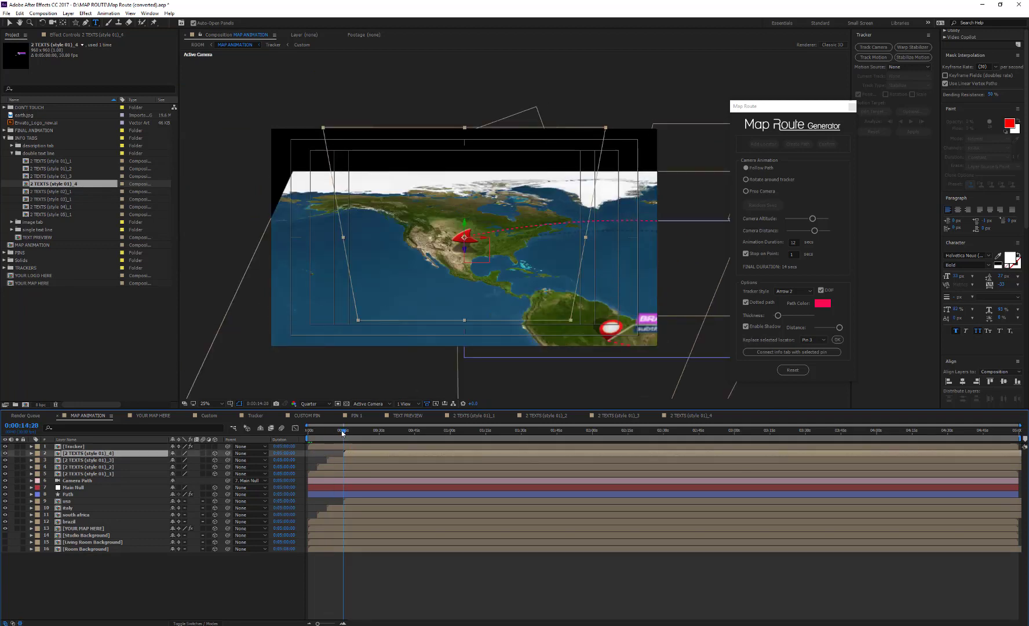
{"action": "key", "text": "space"}
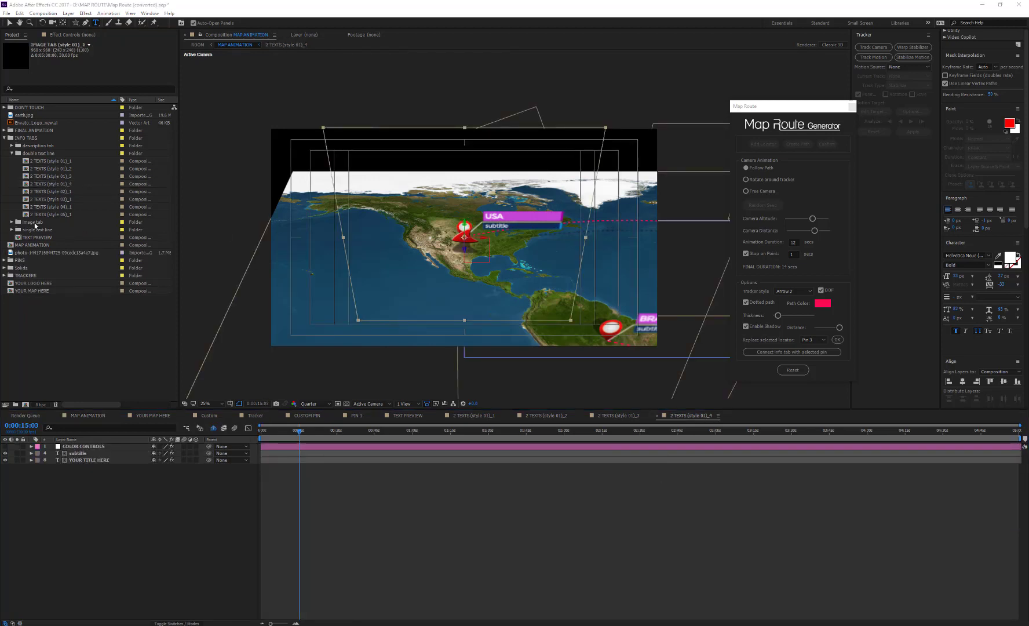
Step: Open the style 05 image tab comp and place the imported photo inside its triangle
{"action": "left_click", "coordinate": [6, 223]}
{"action": "left_click", "coordinate": [12, 223]}
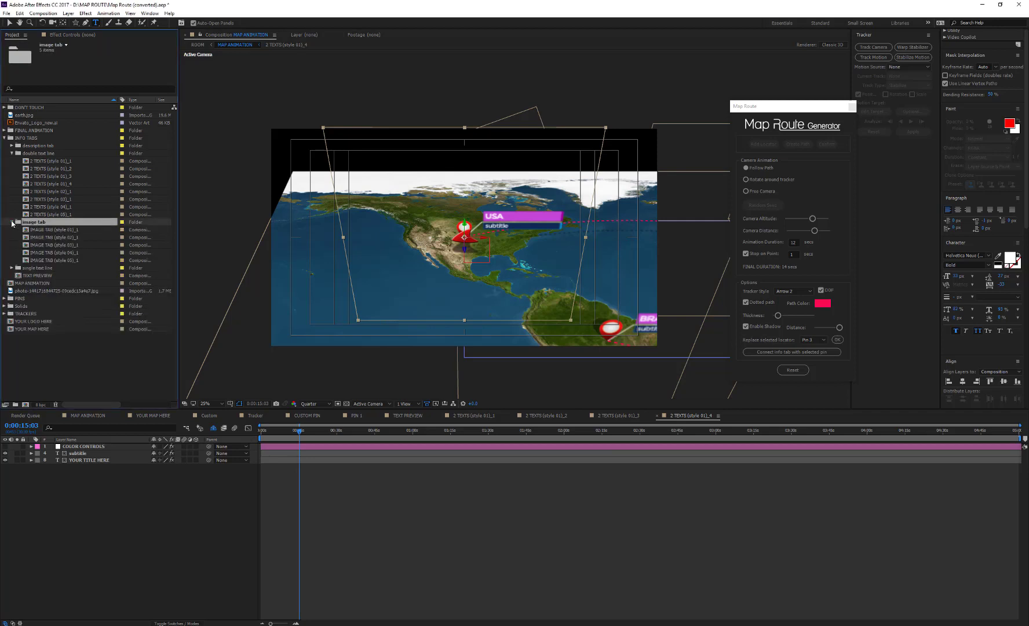
{"action": "left_click", "coordinate": [66, 260]}
{"action": "double_click", "coordinate": [66, 260]}
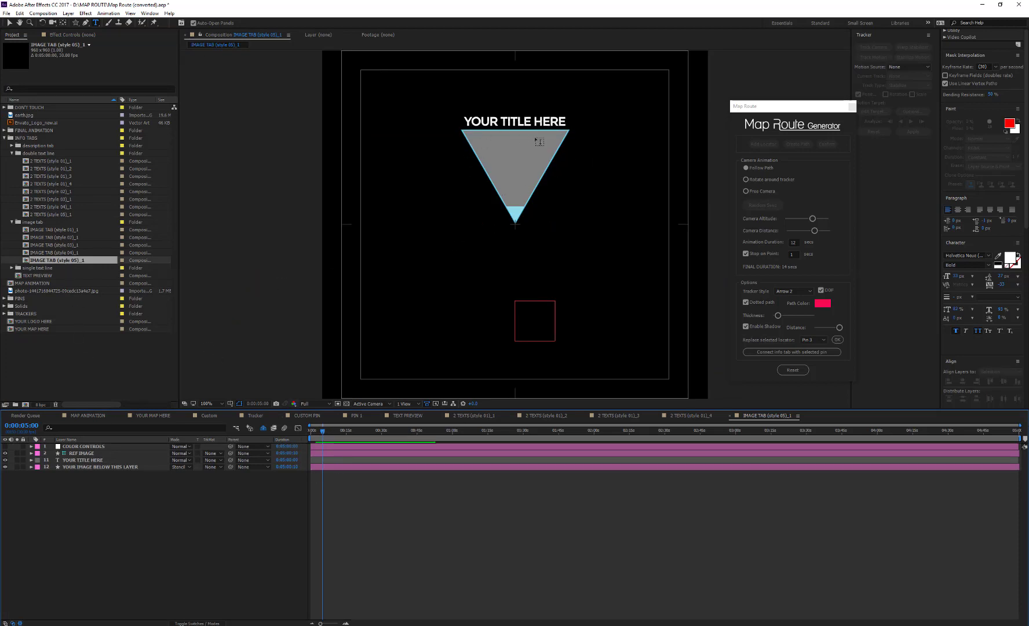
{"action": "left_click", "coordinate": [67, 291]}
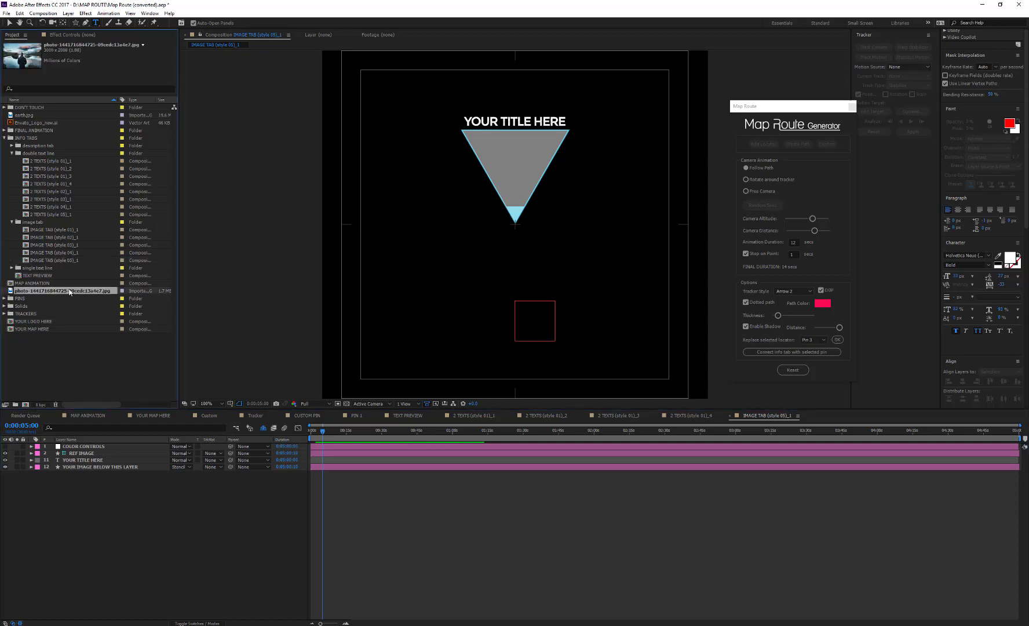
{"action": "left_click_drag", "start_coordinate": [68, 297], "coordinate": [108, 473]}
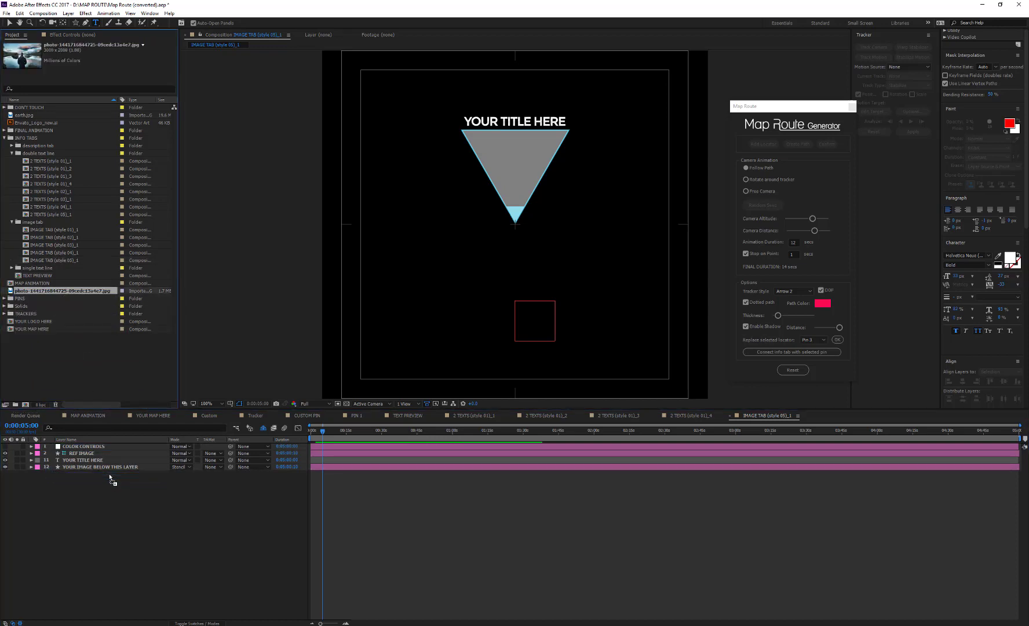
Step: Scale the photo down to 18% and move it up inside the triangle
{"action": "left_click", "coordinate": [9, 24]}
{"action": "key", "text": "s"}
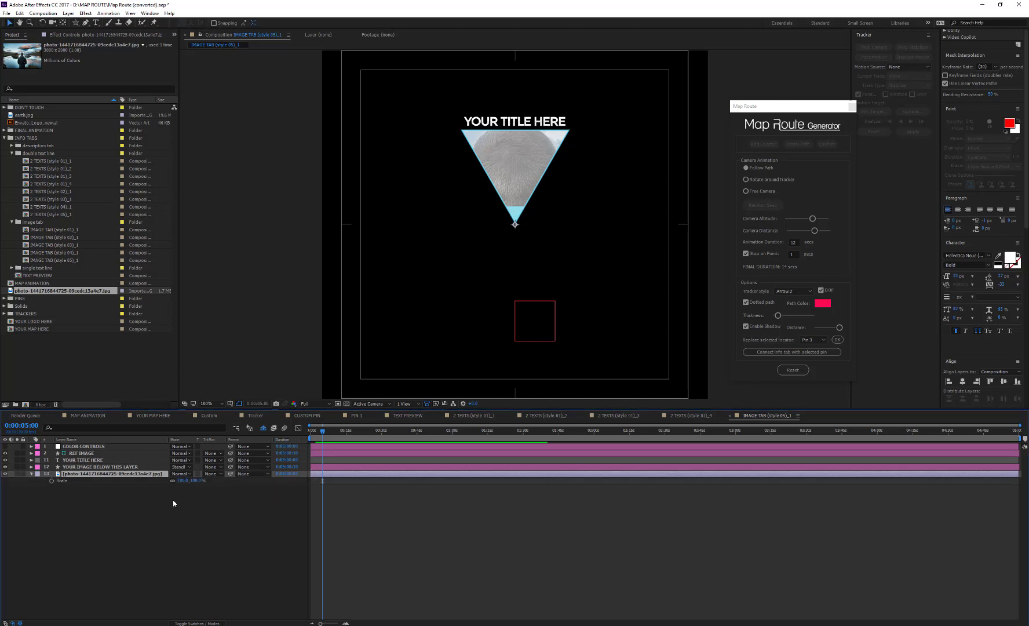
{"action": "left_click_drag", "start_coordinate": [183, 481], "coordinate": [163, 497]}
{"action": "left_click_drag", "start_coordinate": [536, 238], "coordinate": [534, 185]}
{"action": "left_click", "coordinate": [101, 422]}
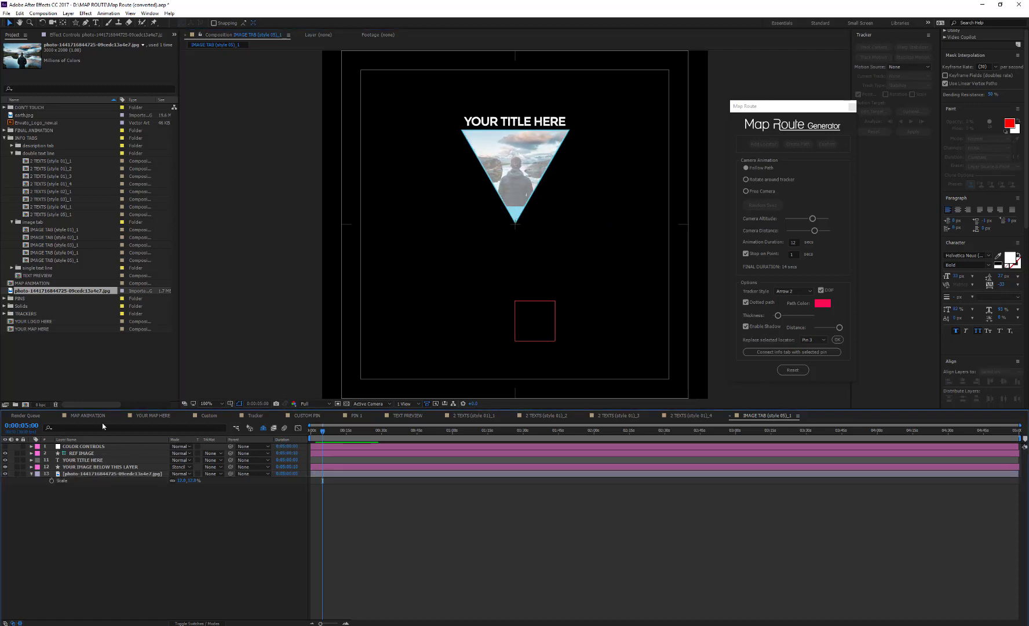
Step: Add IMAGE TAB (style 05)_1 to MAP ANIMATION, connect it to the usa pin, and shift it later
{"action": "left_click", "coordinate": [95, 416]}
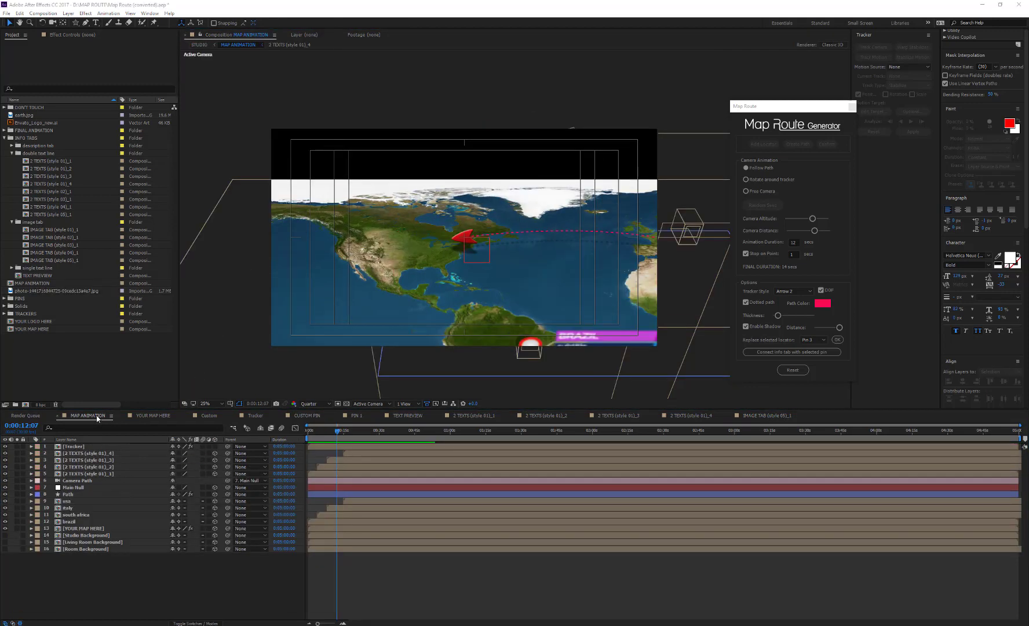
{"action": "left_click_drag", "start_coordinate": [81, 260], "coordinate": [97, 453]}
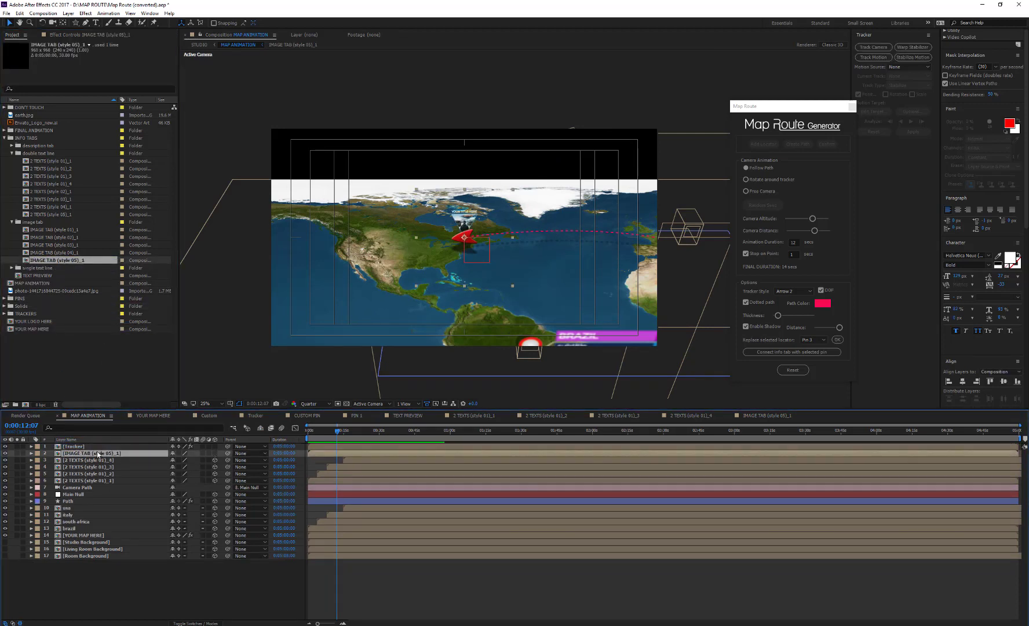
{"action": "left_click", "coordinate": [66, 508], "text": "ctrl"}
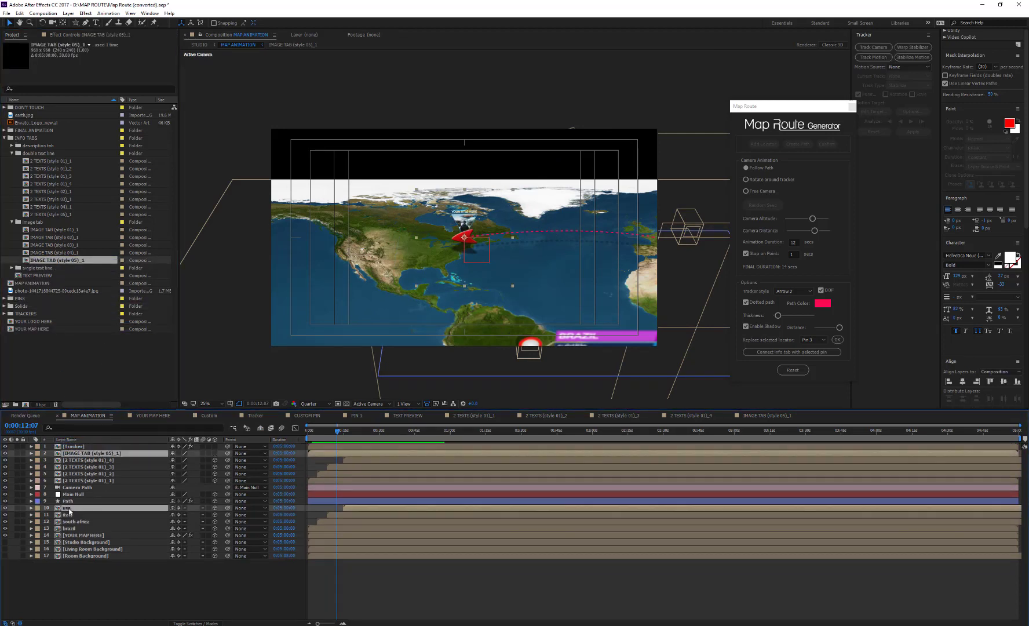
{"action": "left_click", "coordinate": [781, 352]}
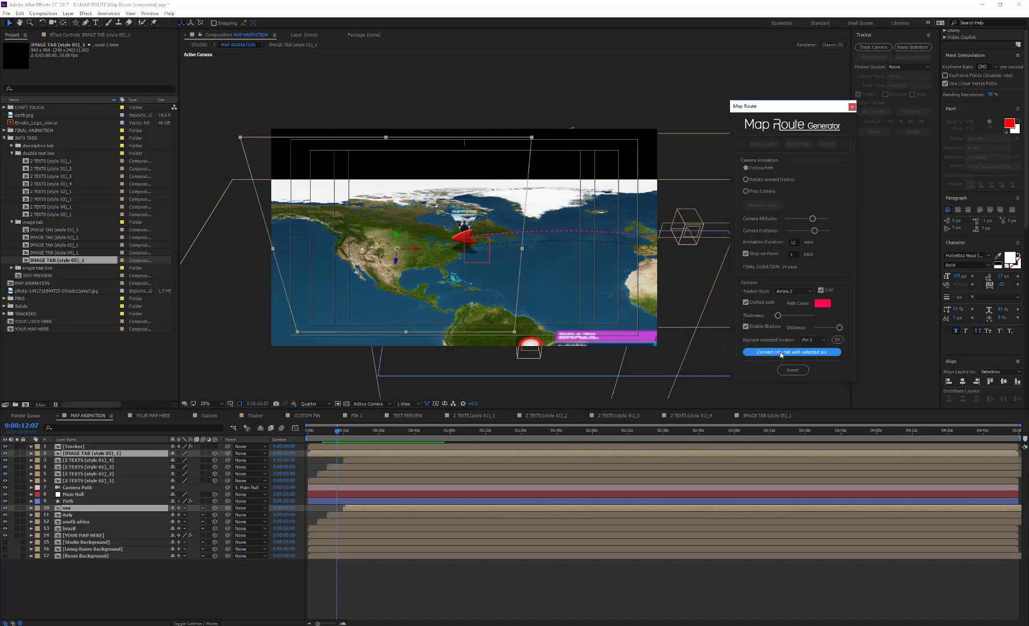
{"action": "left_click", "coordinate": [186, 579]}
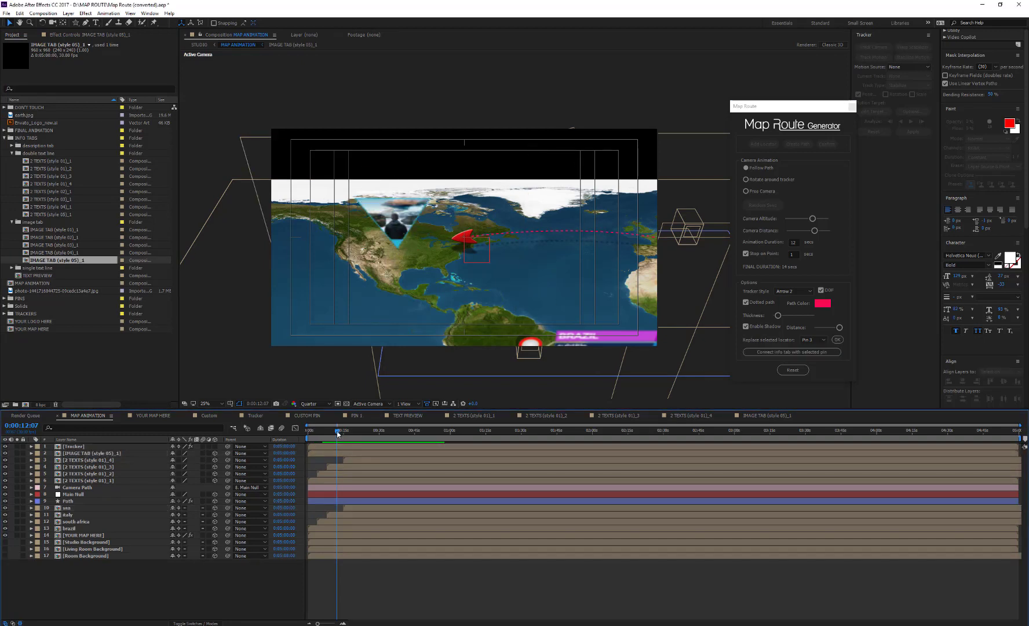
{"action": "left_click_drag", "start_coordinate": [320, 452], "coordinate": [356, 434]}
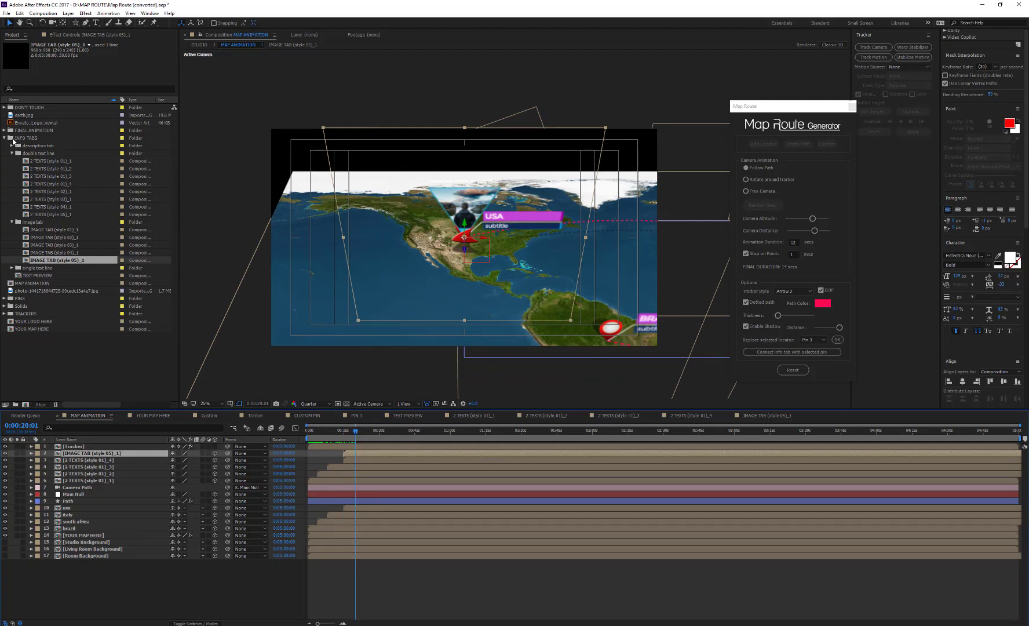
Step: Open the STUDIO composition from the FINAL ANIMATION folder, collapsing INFO TABS
{"action": "left_click", "coordinate": [5, 139]}
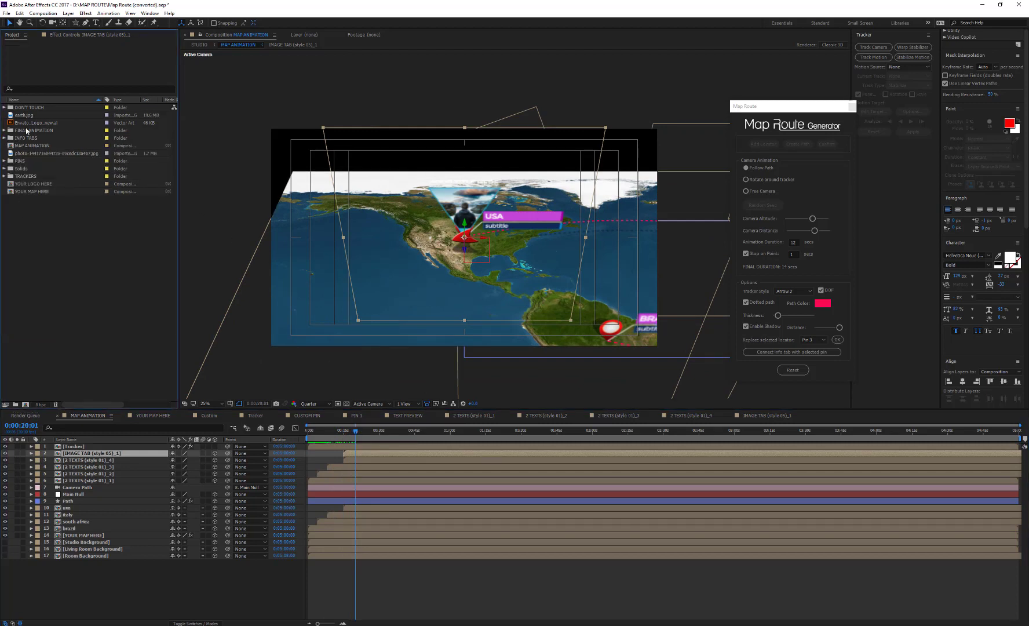
{"action": "left_click", "coordinate": [27, 130]}
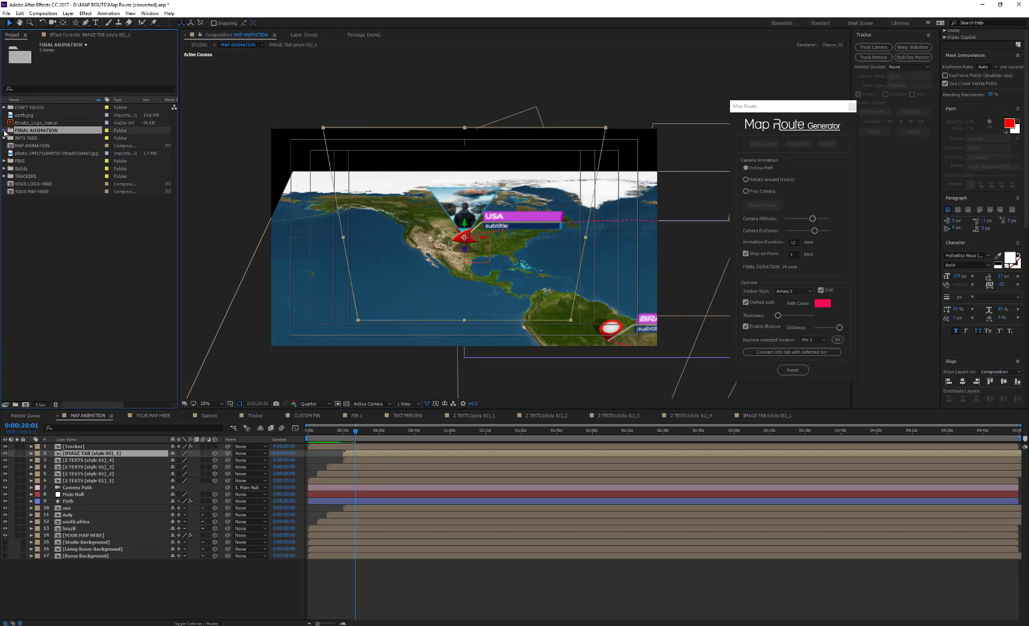
{"action": "left_click", "coordinate": [4, 131]}
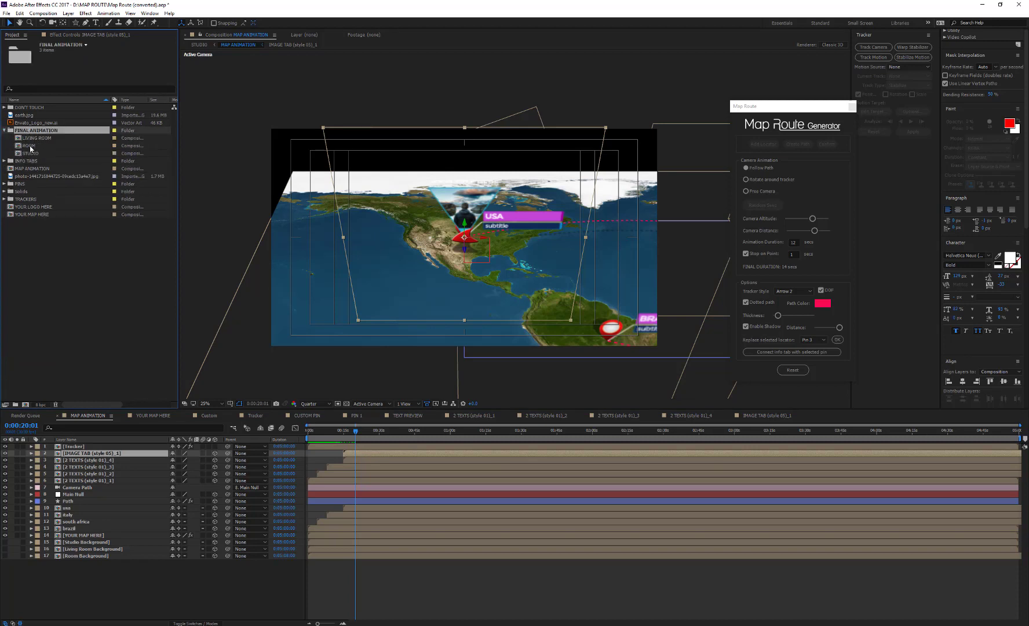
{"action": "left_click", "coordinate": [23, 153]}
{"action": "double_click", "coordinate": [32, 154]}
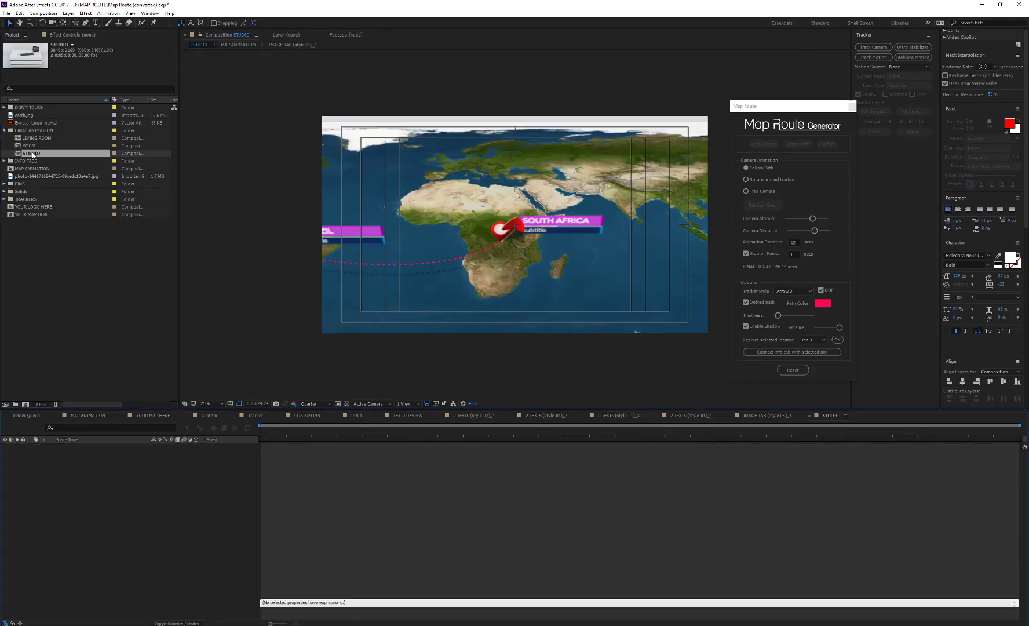
Step: Scrub to a later frame and play a preview of the studio desk scene
{"action": "left_click", "coordinate": [322, 432]}
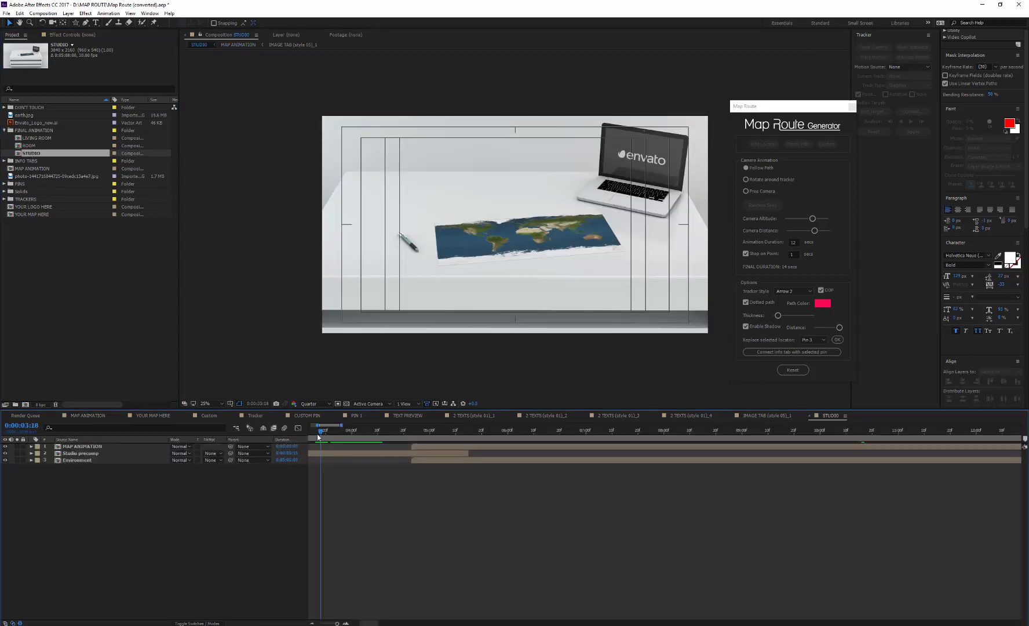
{"action": "left_click_drag", "start_coordinate": [318, 435], "coordinate": [363, 437]}
{"action": "key", "text": "space"}
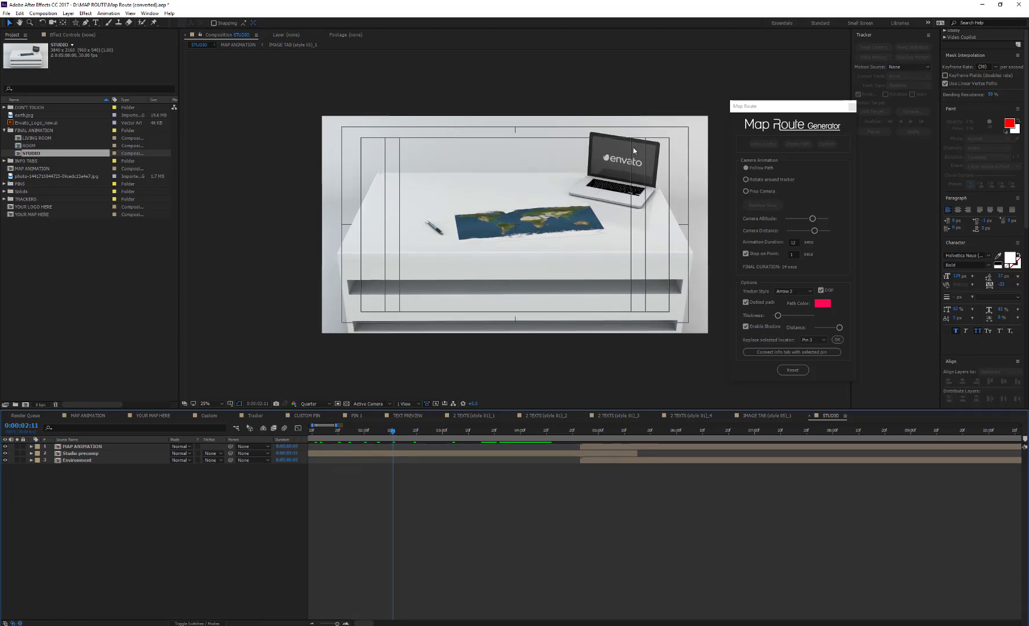
Step: In YOUR LOGO HERE, hide the Envato logo layer and add a 'MY LOGO' text layer
{"action": "double_click", "coordinate": [39, 207]}
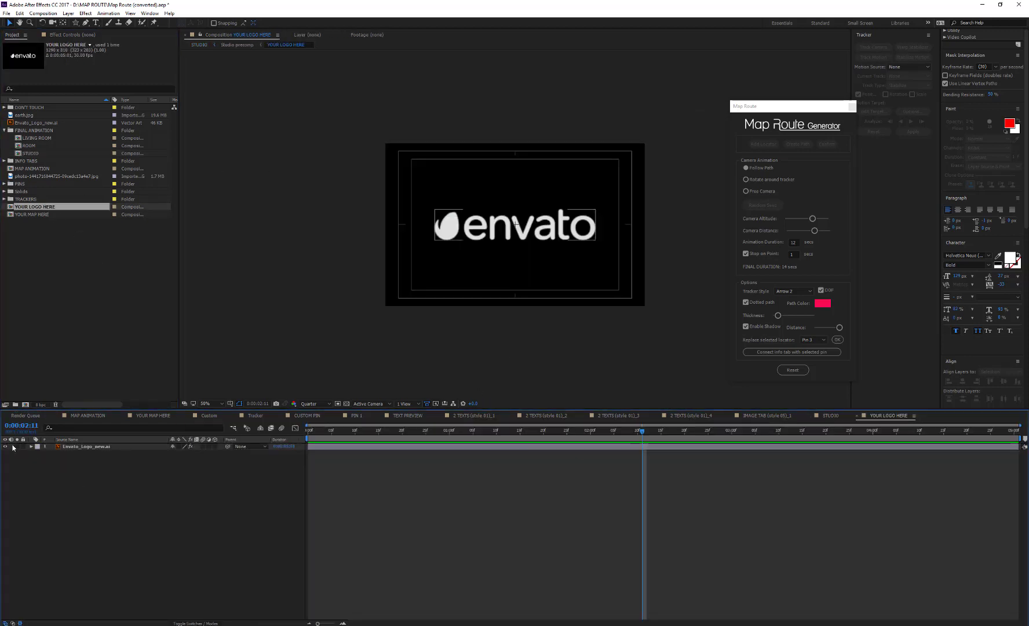
{"action": "left_click", "coordinate": [5, 446]}
{"action": "left_click", "coordinate": [95, 22]}
{"action": "left_click", "coordinate": [470, 231]}
{"action": "type", "text": "MY LOGO"}
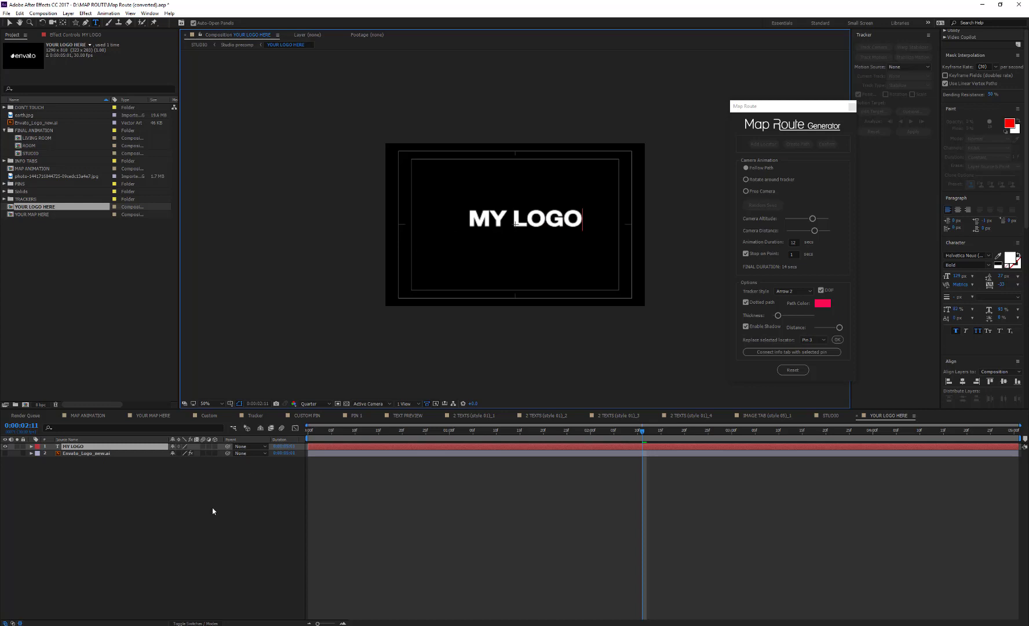
{"action": "left_click", "coordinate": [208, 514]}
Step: Center the MY LOGO text, then check it on the STUDIO laptop screen
{"action": "left_click", "coordinate": [9, 22]}
{"action": "left_click_drag", "start_coordinate": [510, 228], "coordinate": [499, 234]}
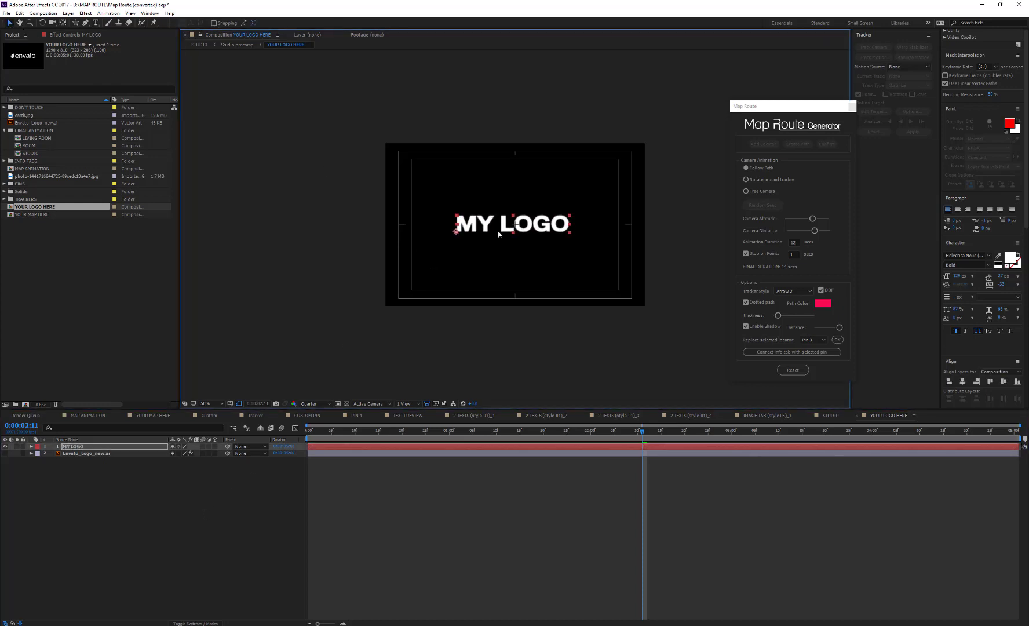
{"action": "left_click", "coordinate": [133, 502]}
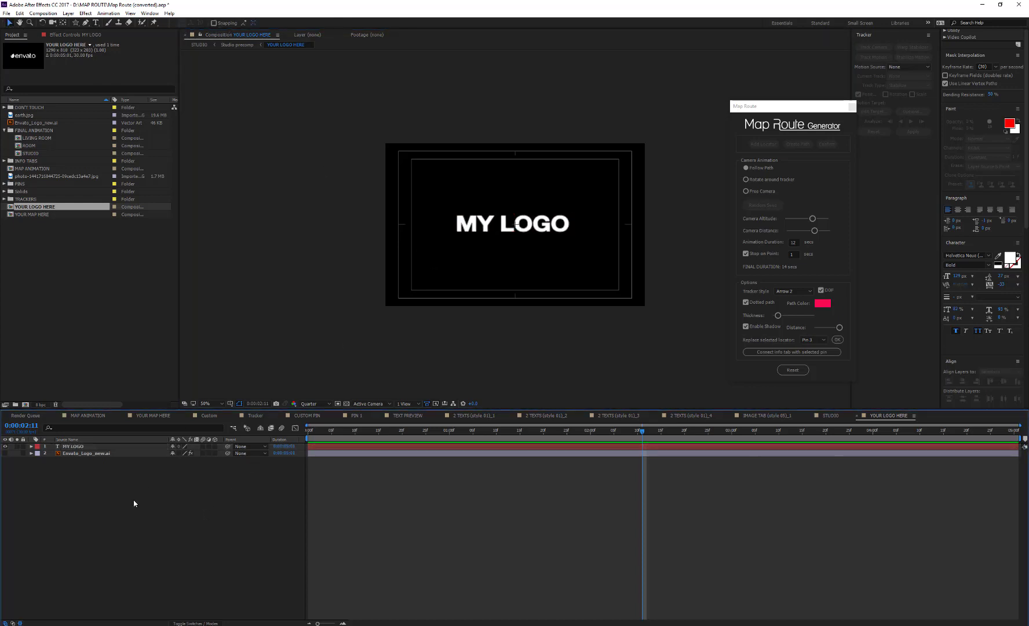
{"action": "double_click", "coordinate": [26, 153]}
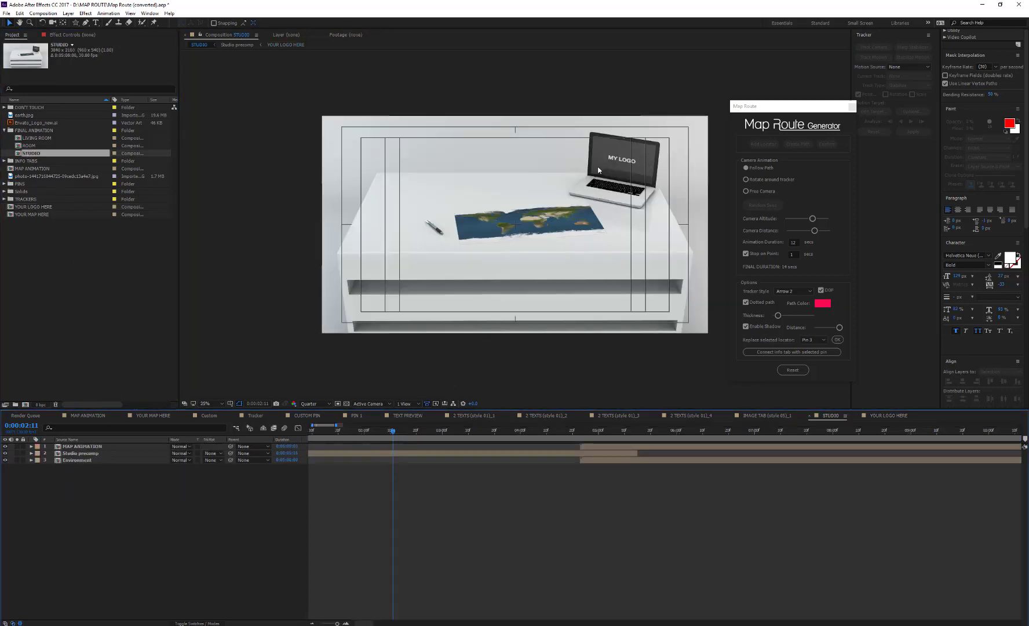
{"action": "left_click_drag", "start_coordinate": [392, 430], "coordinate": [502, 435]}
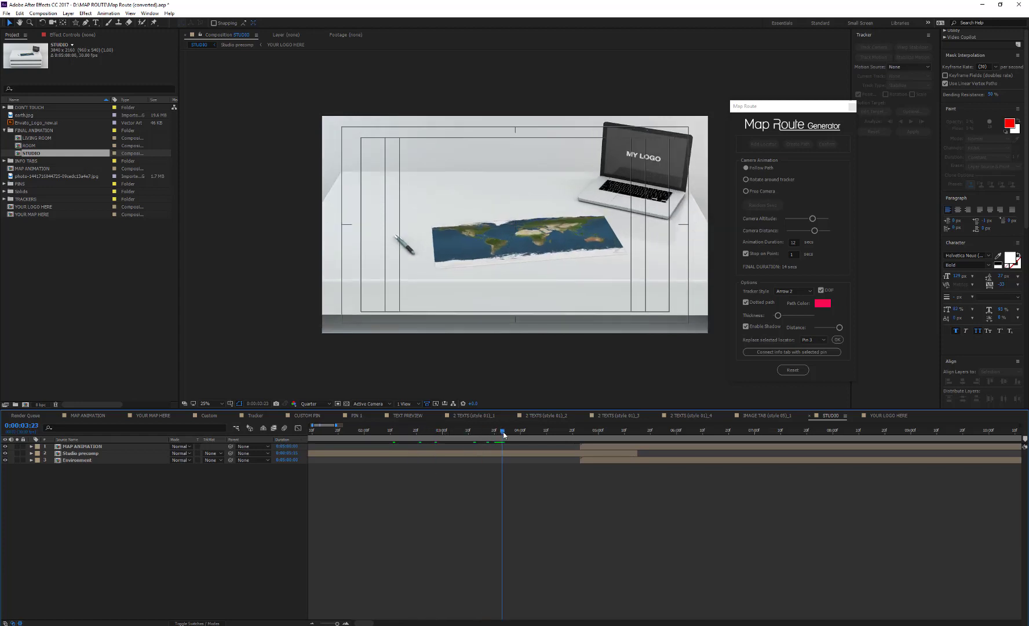
Step: Make the Studio Background layer visible in MAP ANIMATION at about three seconds
{"action": "left_click", "coordinate": [86, 416]}
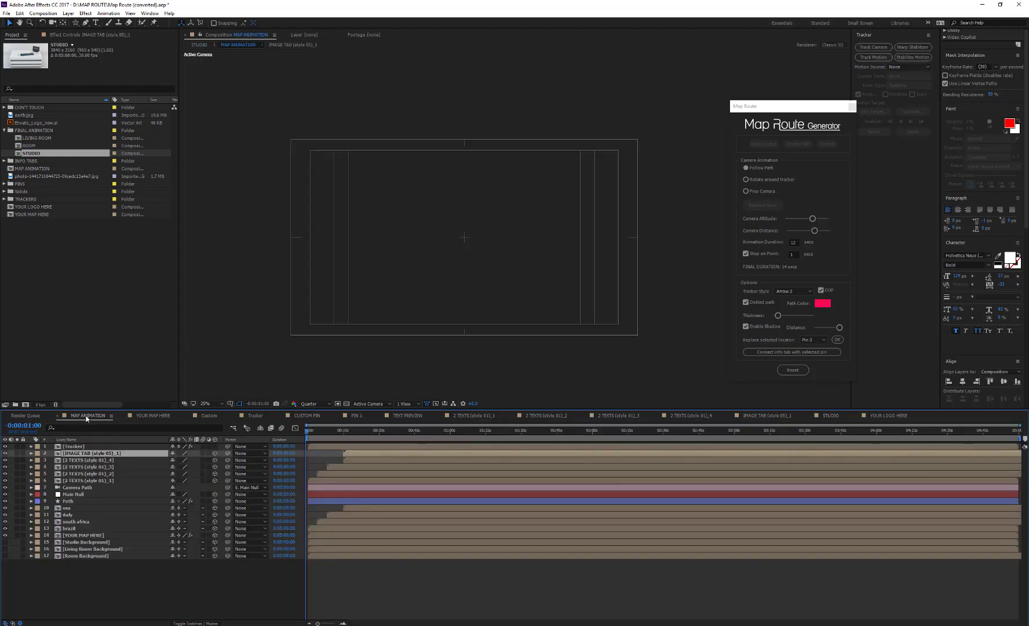
{"action": "left_click", "coordinate": [315, 430]}
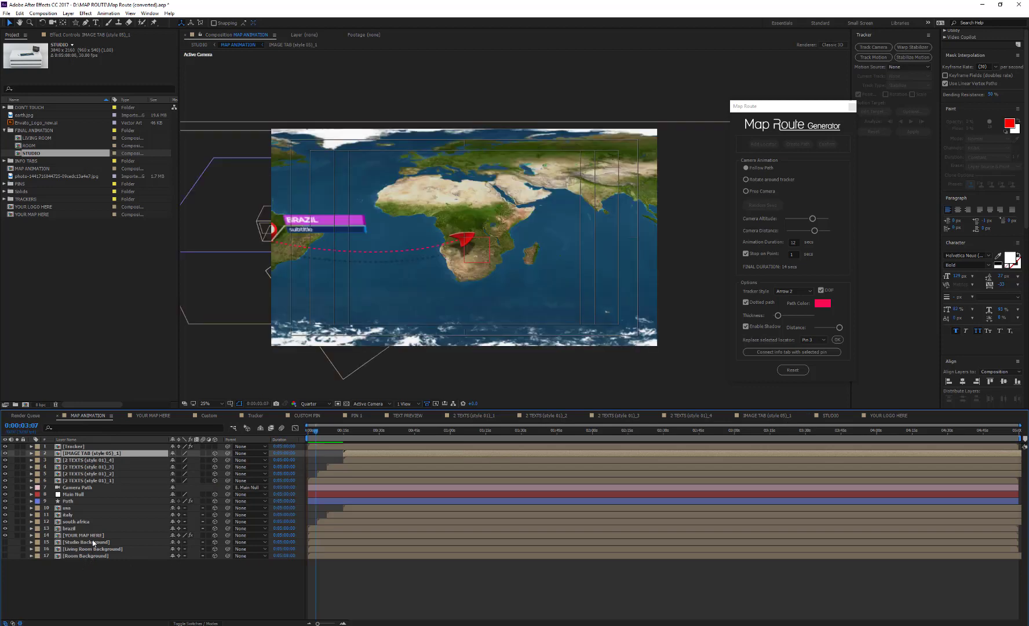
{"action": "left_click", "coordinate": [92, 542]}
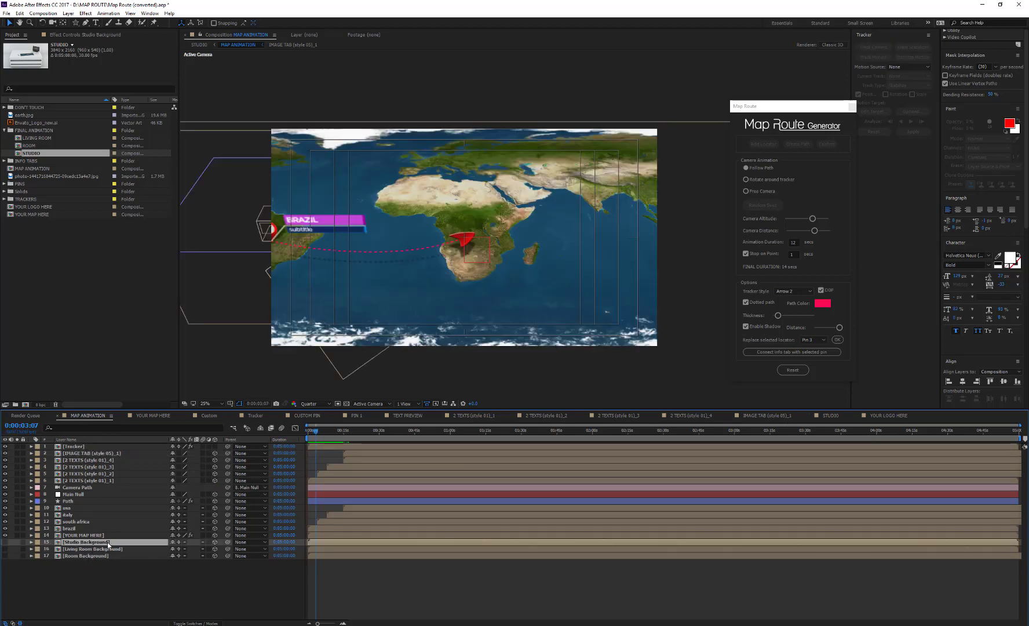
{"action": "left_click", "coordinate": [4, 541]}
{"action": "left_click", "coordinate": [52, 590]}
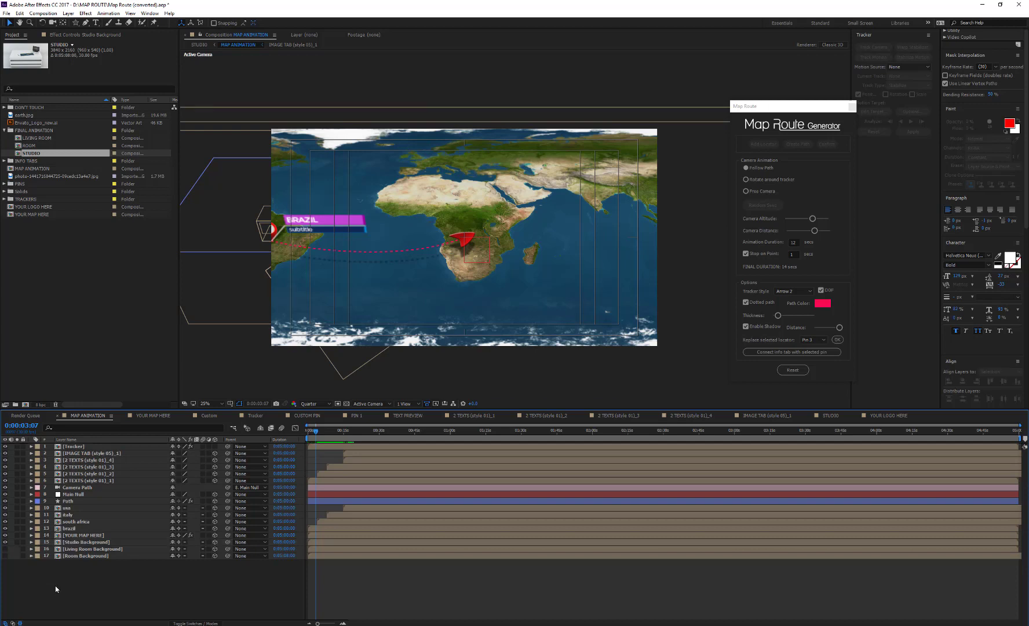
Step: In STUDIO, extend the work area end to about 25 seconds and scrub to North America
{"action": "double_click", "coordinate": [32, 153]}
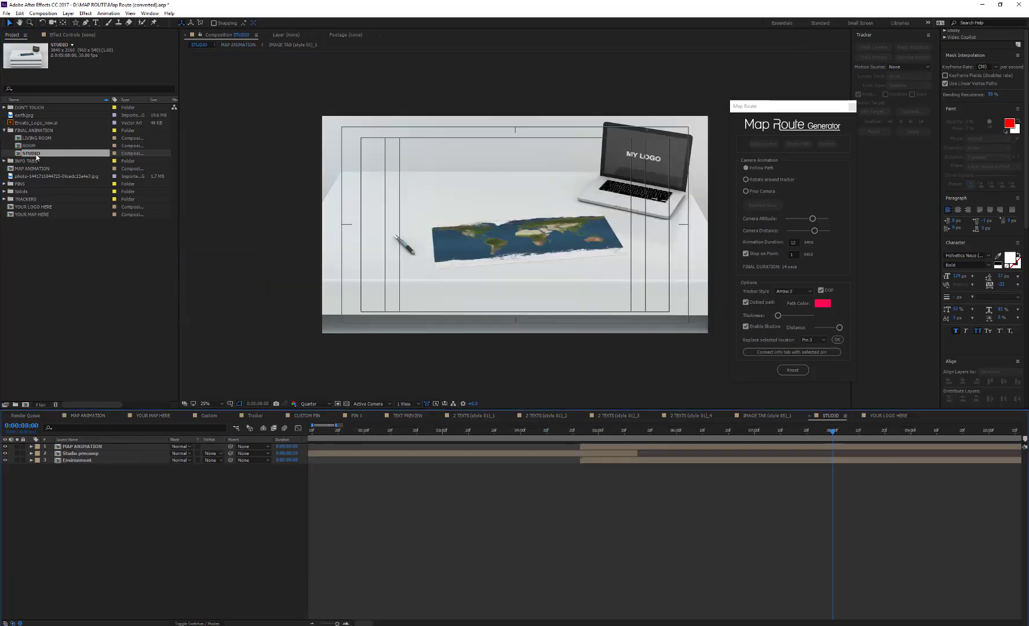
{"action": "left_click_drag", "start_coordinate": [531, 431], "coordinate": [969, 450]}
{"action": "scroll", "coordinate": [826, 519], "scroll_direction": "down", "scroll_amount": 2}
{"action": "scroll", "coordinate": [641, 444], "scroll_direction": "down", "scroll_amount": 2}
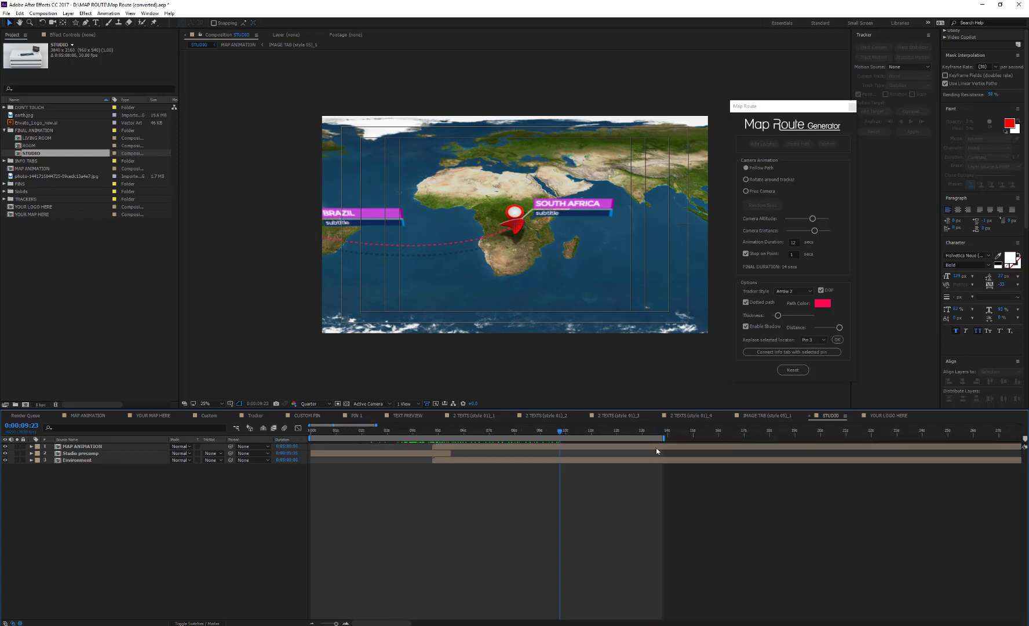
{"action": "left_click_drag", "start_coordinate": [664, 437], "coordinate": [850, 436]}
{"action": "left_click", "coordinate": [578, 432]}
{"action": "left_click_drag", "start_coordinate": [586, 431], "coordinate": [956, 443]}
{"action": "left_click_drag", "start_coordinate": [852, 438], "coordinate": [956, 441]}
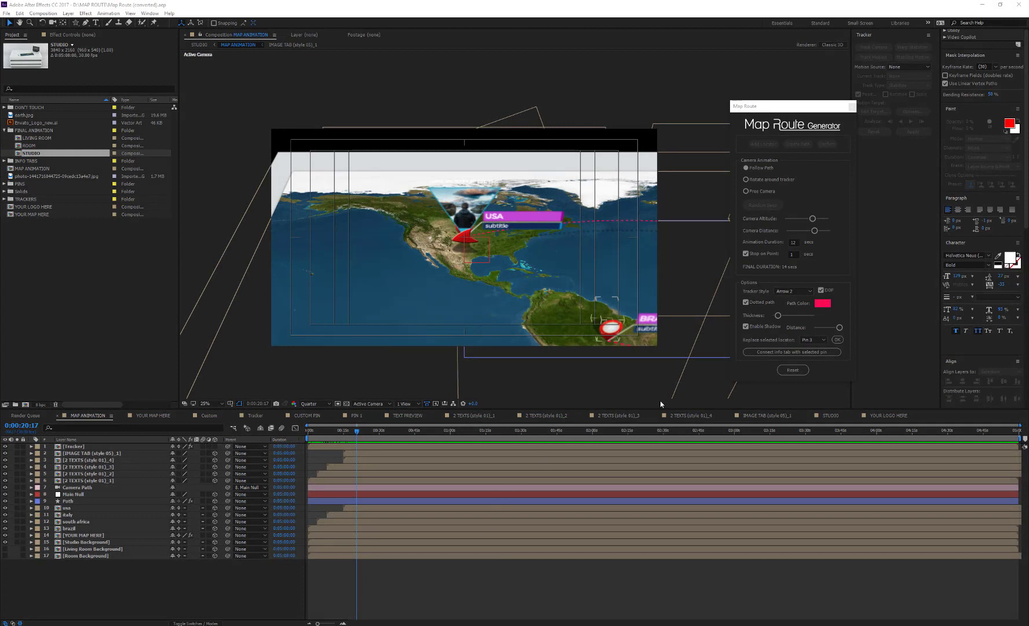
Step: Reset the Map Route Generator to its original flat map, keeping the locators in place
{"action": "left_click", "coordinate": [800, 371]}
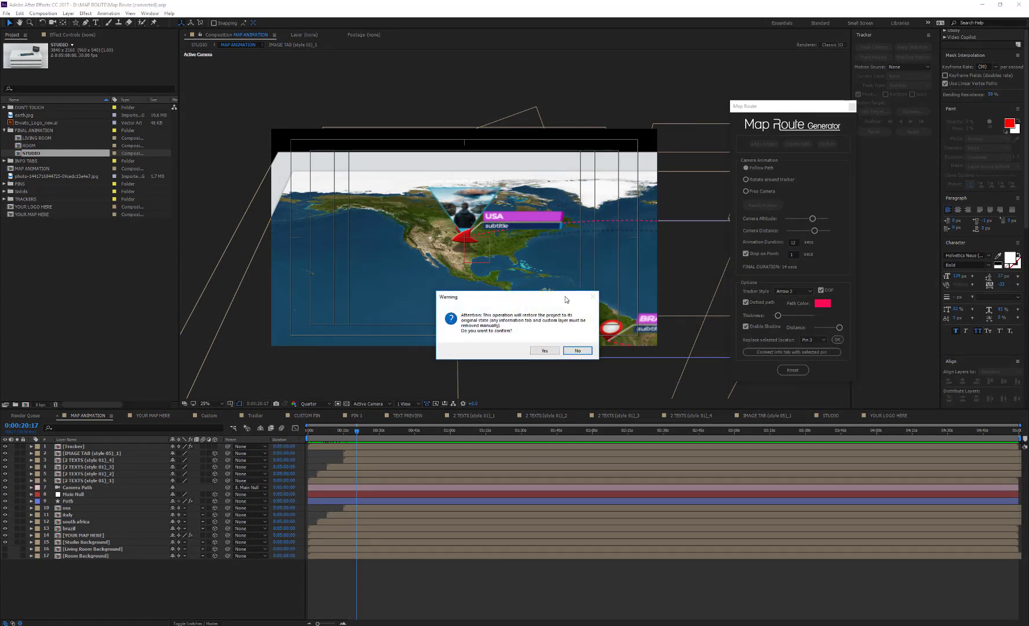
{"action": "left_click", "coordinate": [542, 352]}
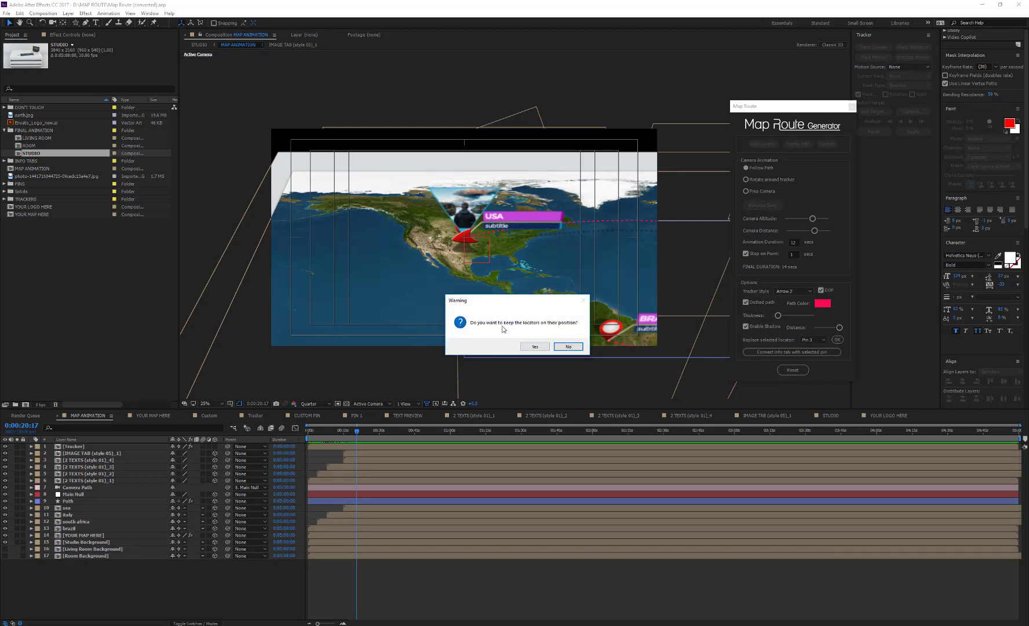
{"action": "left_click", "coordinate": [537, 348]}
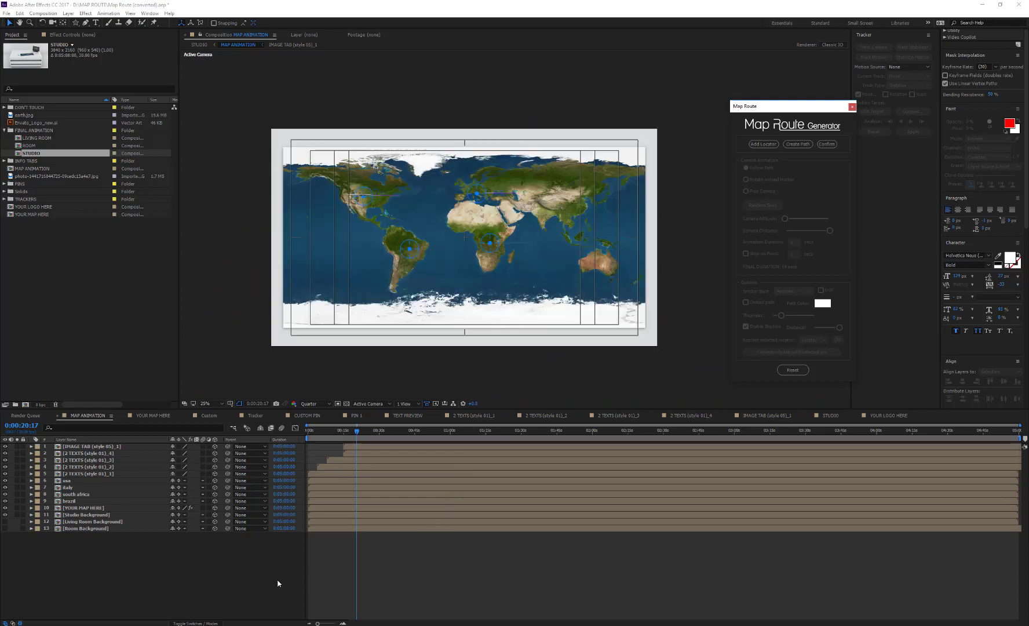
Step: Delete the five image and text info tab layers
{"action": "left_click", "coordinate": [102, 474]}
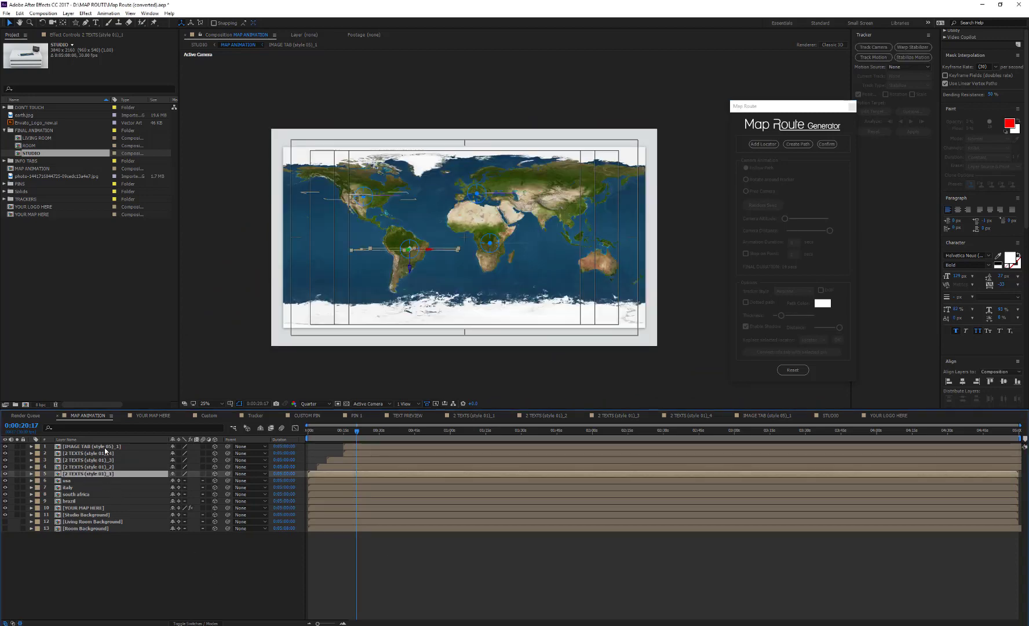
{"action": "left_click", "coordinate": [106, 447], "text": "shift"}
{"action": "key", "text": "Delete"}
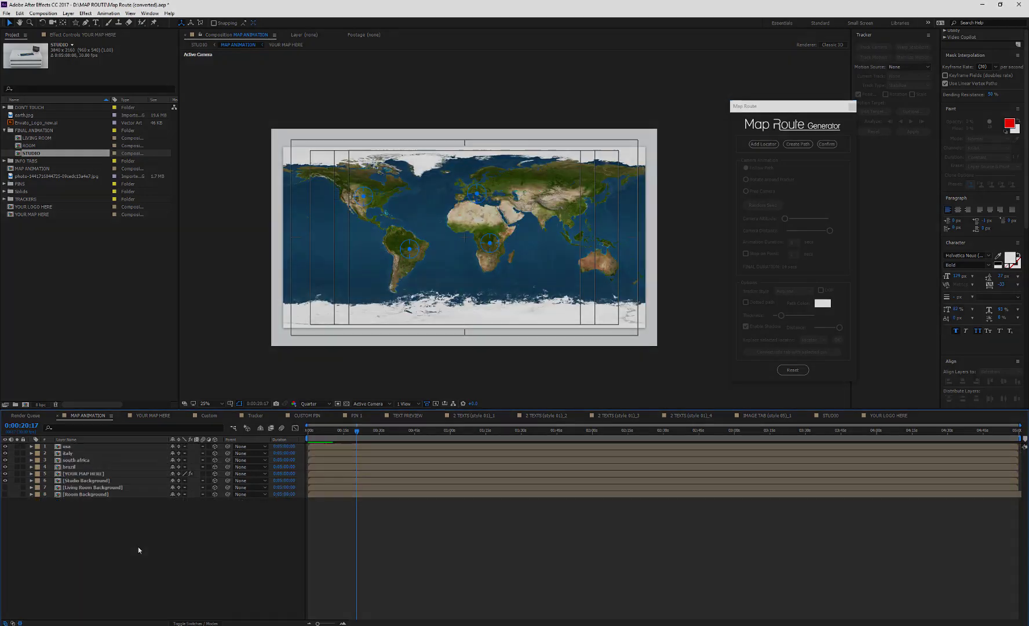